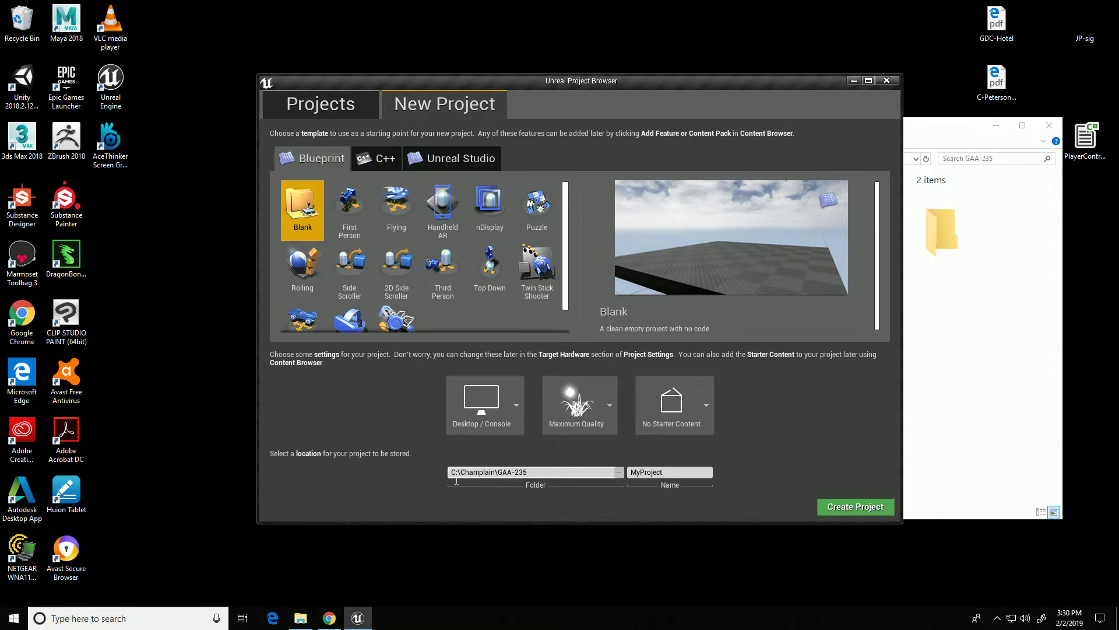
Step: Name the blank project Khopesh_UE4, keep No Starter Content, and create it
left_click(647, 472)
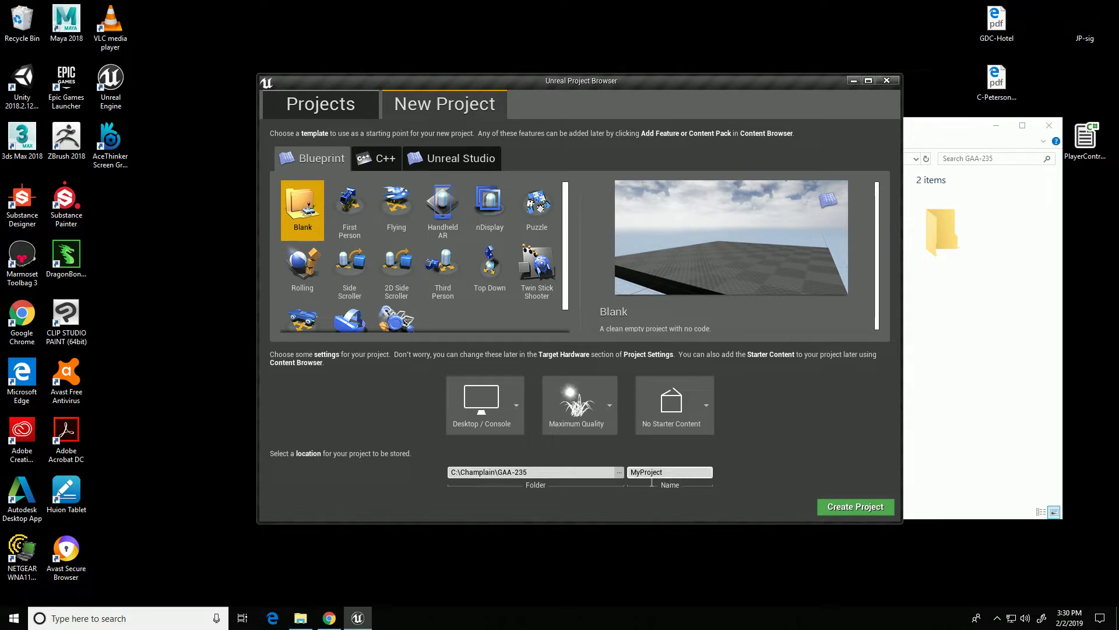
type("Khopesh_UE4")
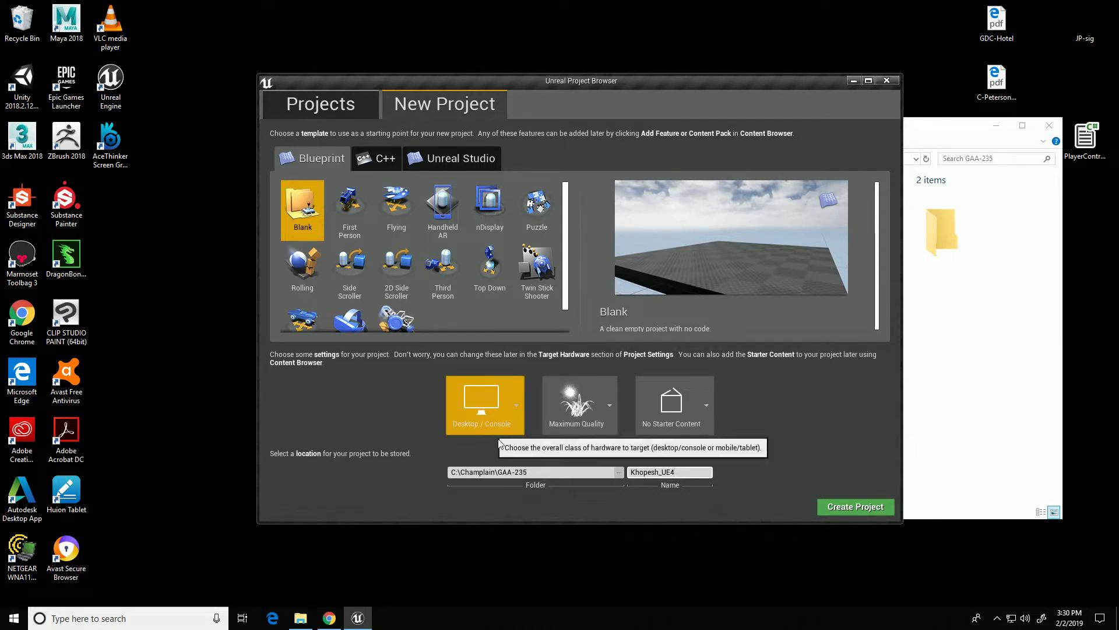
left_click(707, 408)
left_click(745, 361)
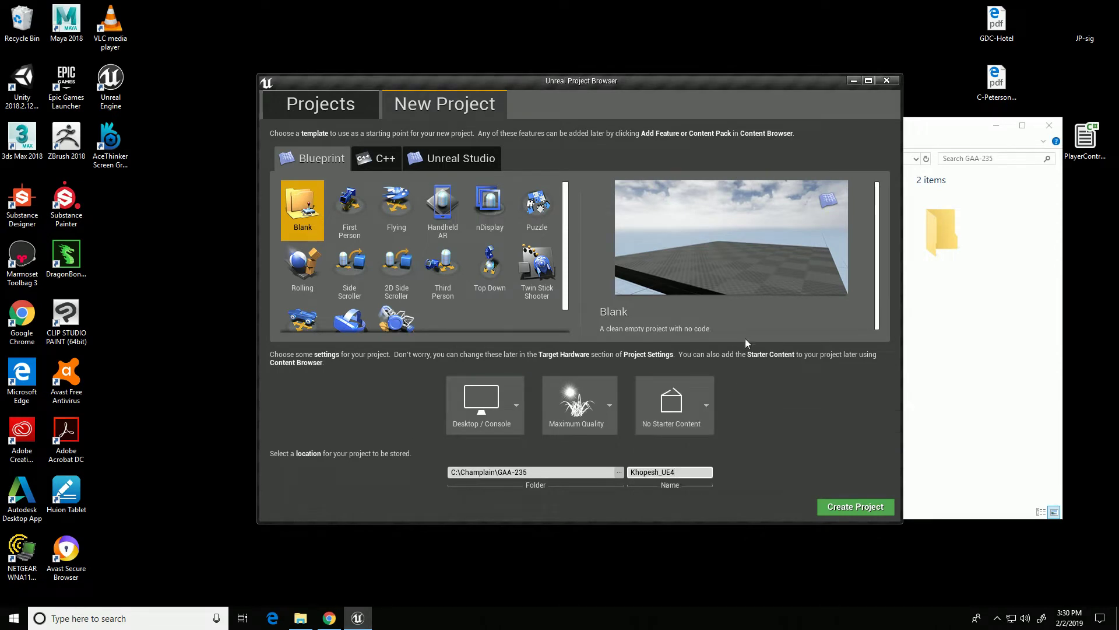
left_click(839, 511)
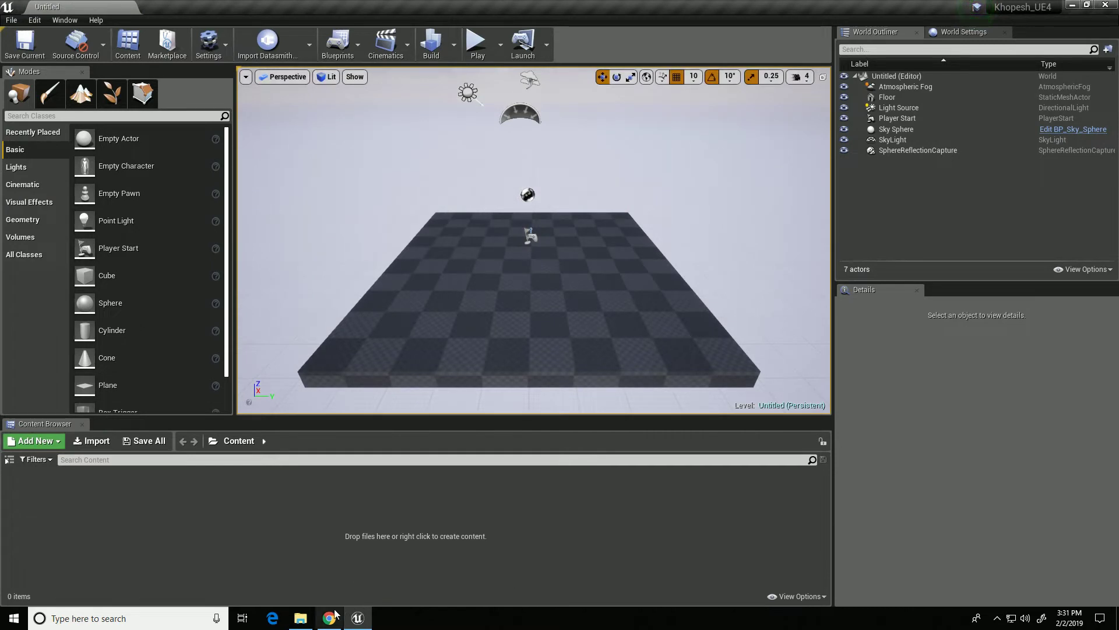
Step: Show the folder tree and create a StaticMesh folder inside Content
left_click(9, 460)
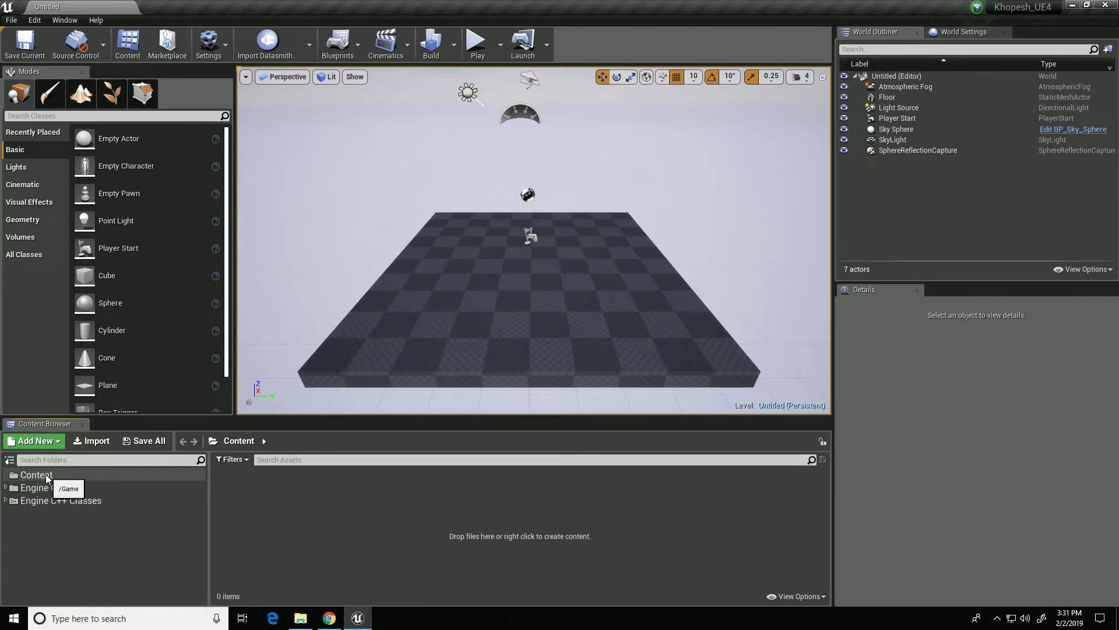
left_click(104, 476)
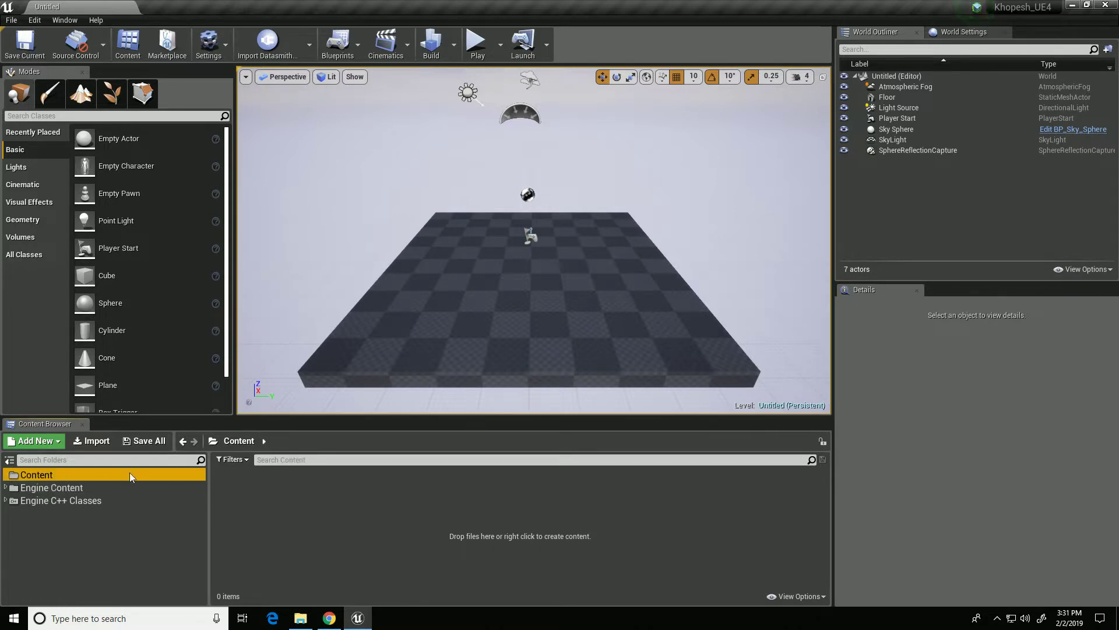
right_click(296, 490)
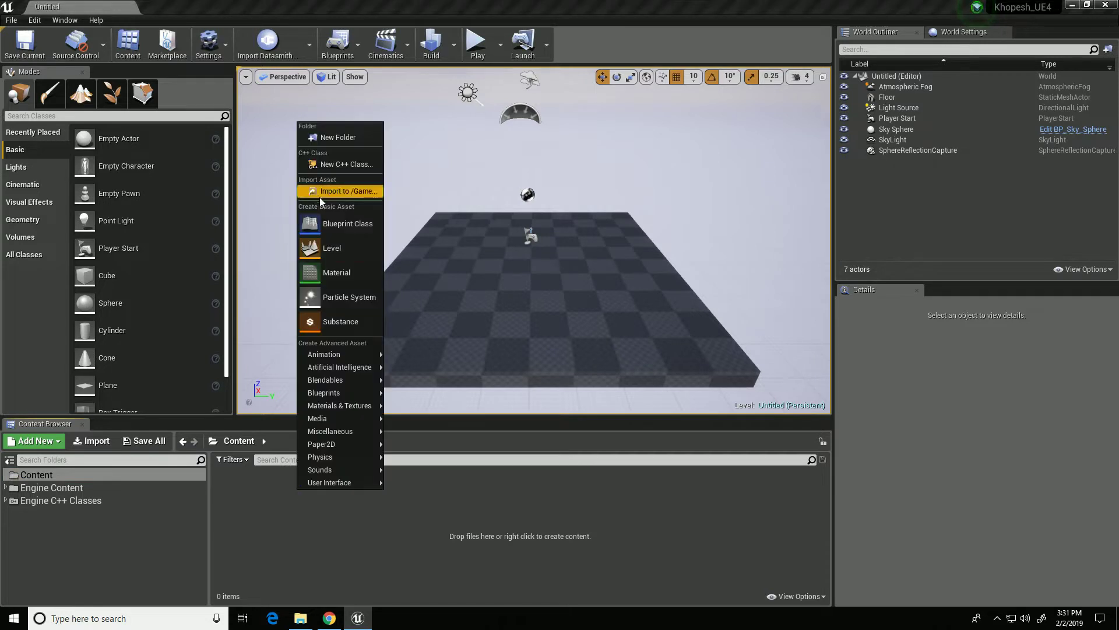
left_click(339, 137)
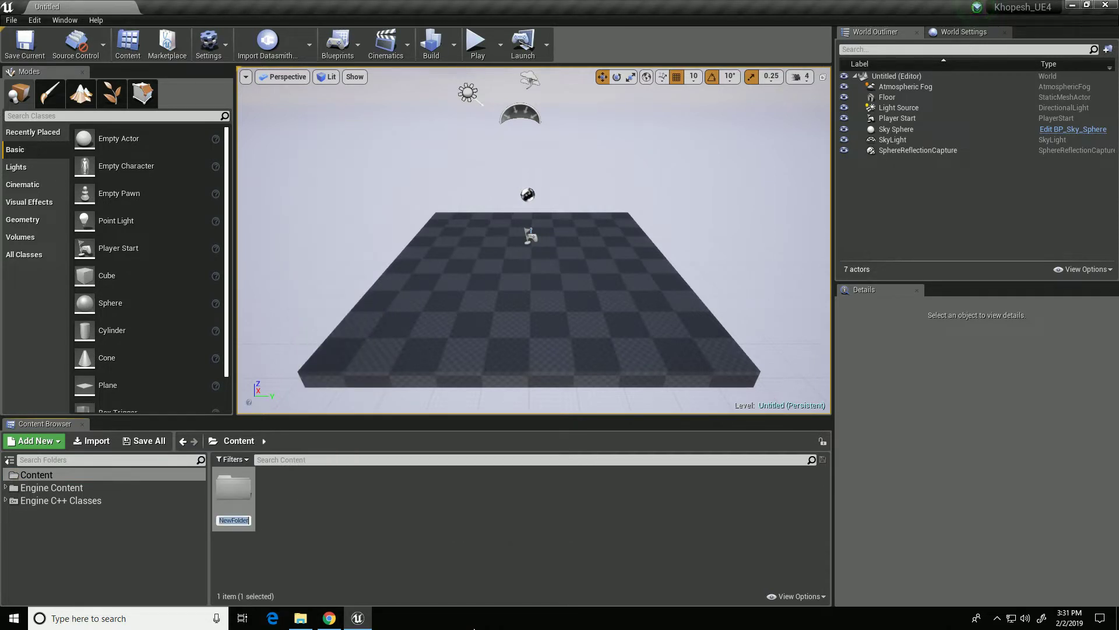
type("StaticMesh")
key("Return")
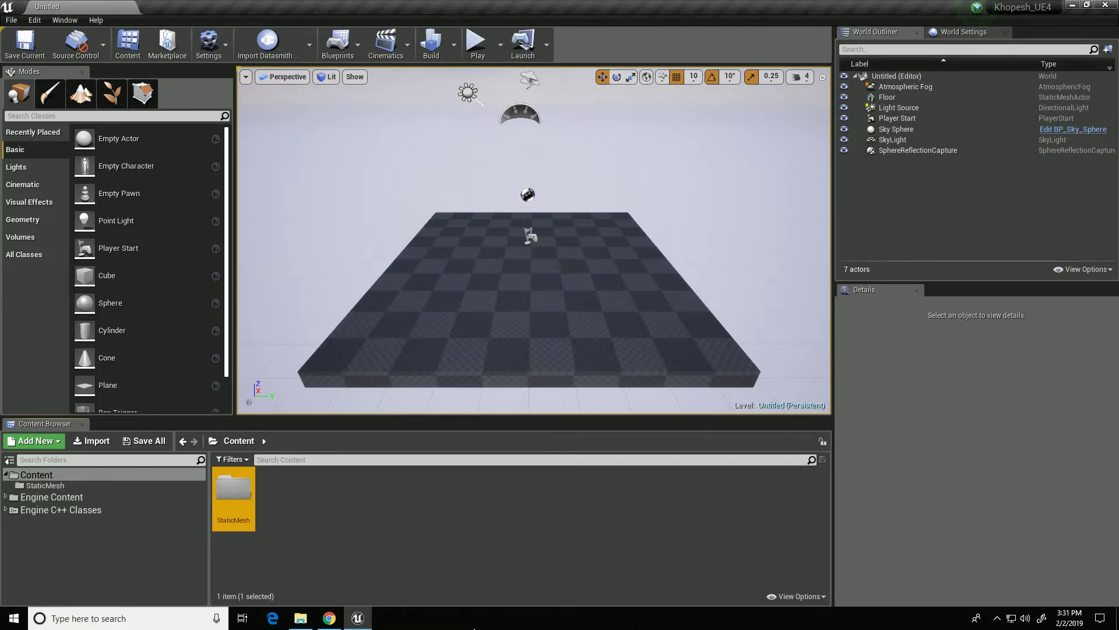
Step: Add two more Content folders named Textures and Materials
right_click(345, 506)
left_click(386, 154)
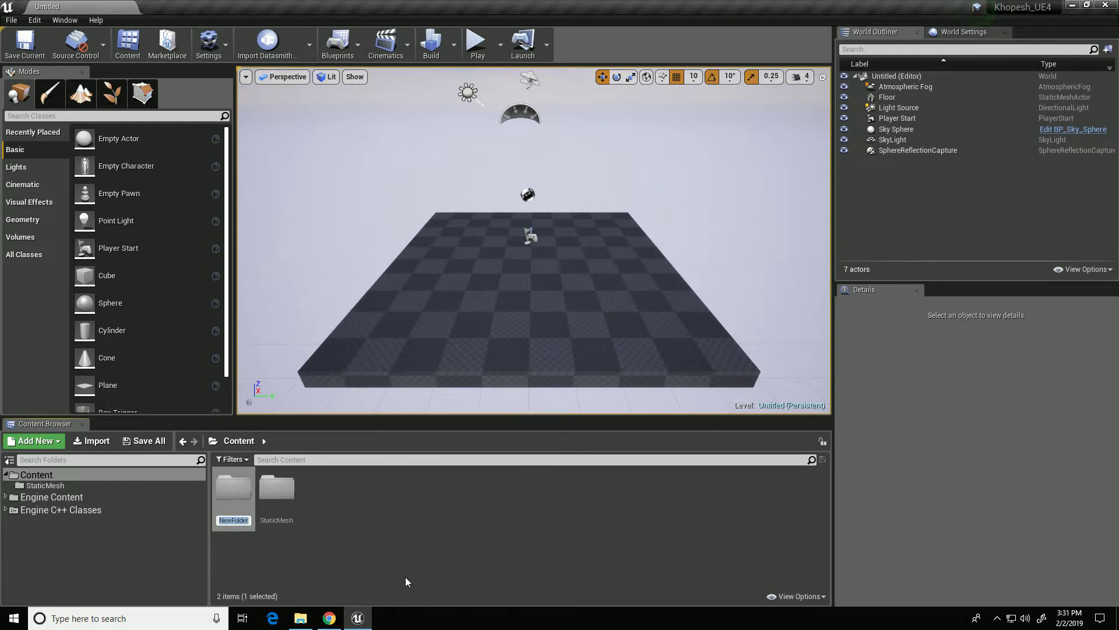
type("Textures")
key("Return")
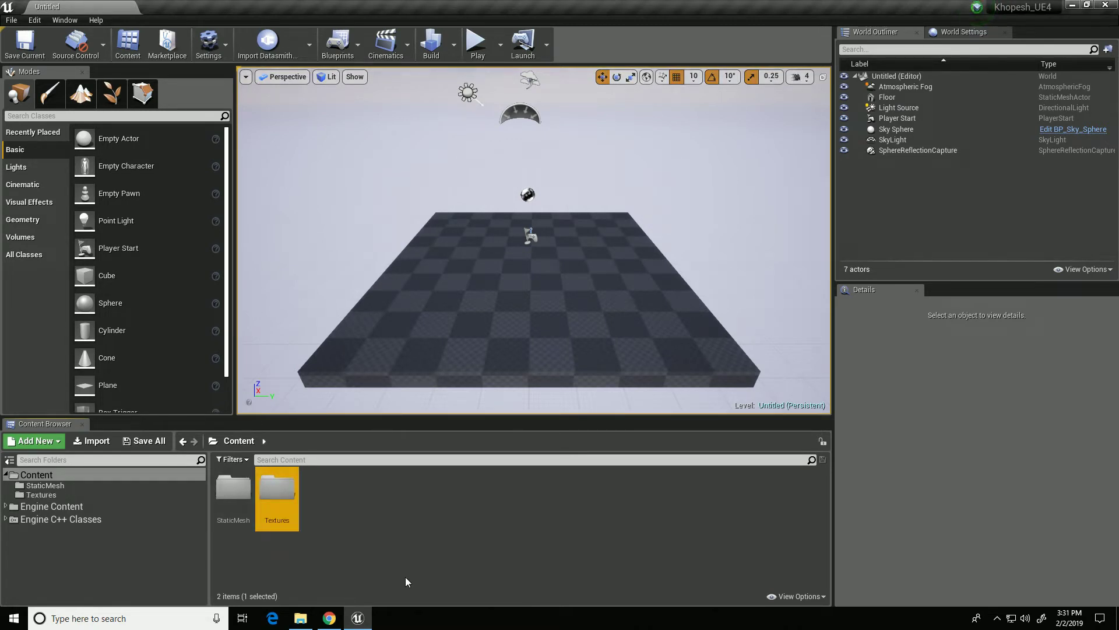
right_click(343, 488)
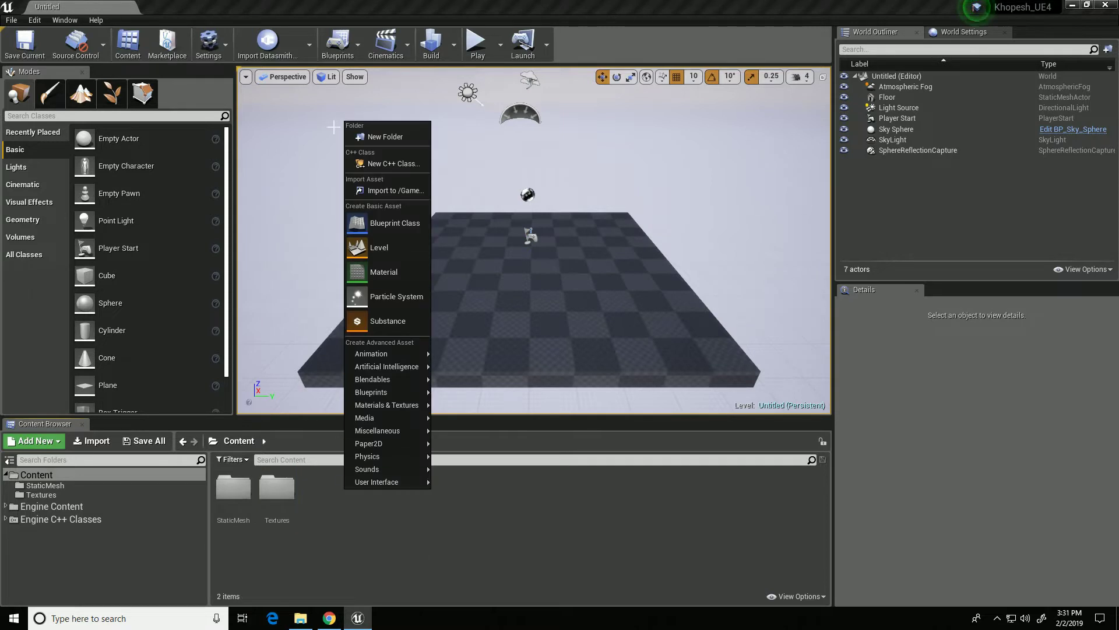
left_click(397, 139)
type("Mater")
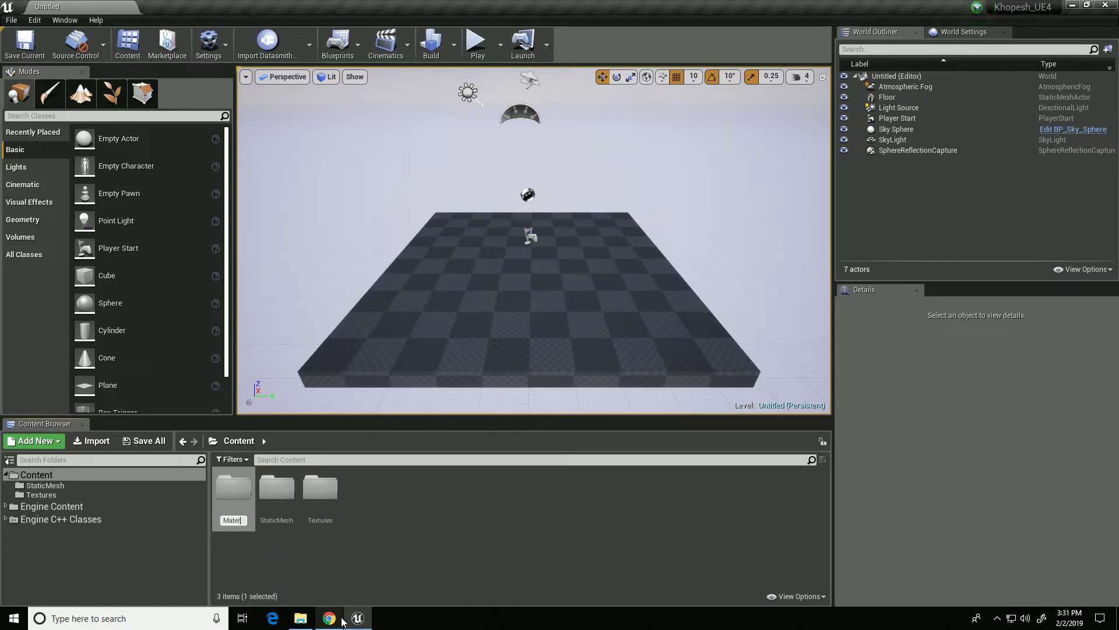
type("ials")
key("Return")
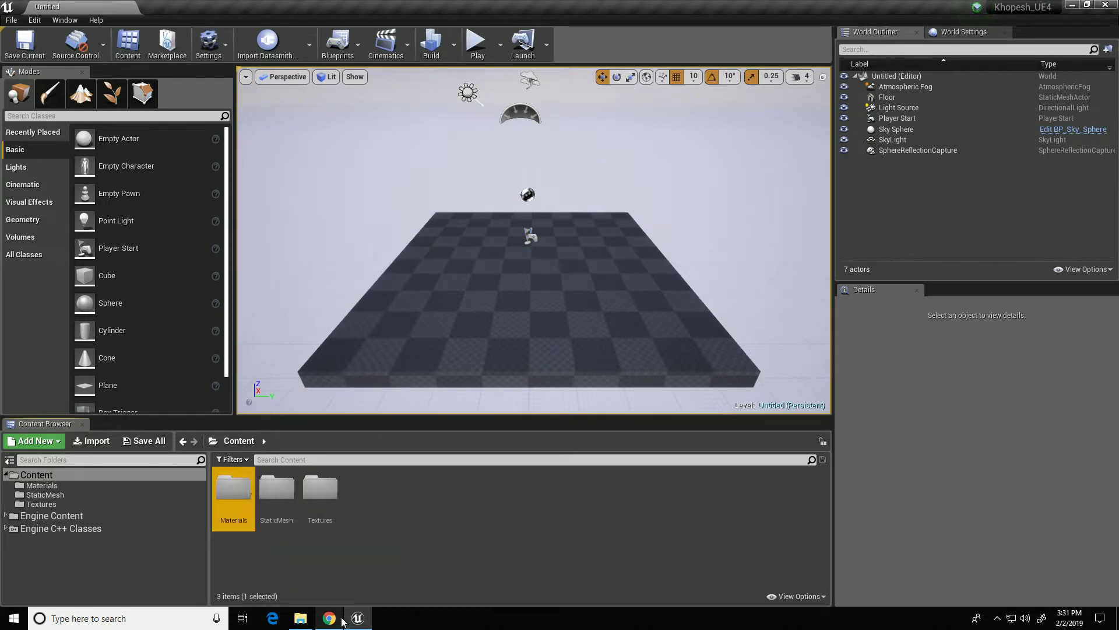
Step: Open StaticMesh and drag SM_khopesh in from the Khopesh/toUE4 export folder
left_click(293, 503)
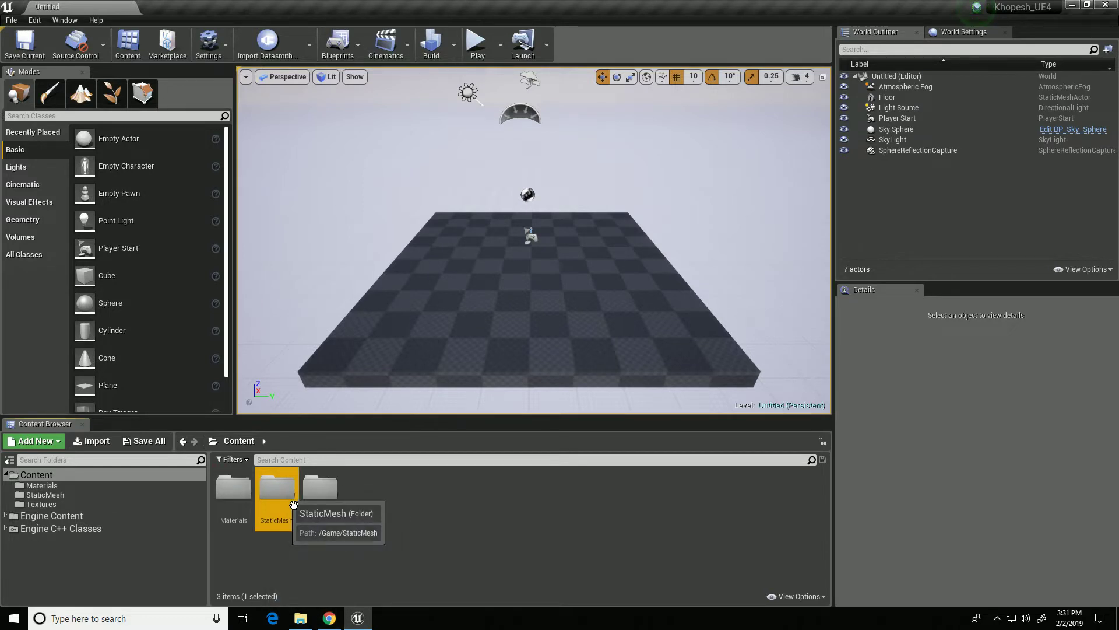
double_click(293, 503)
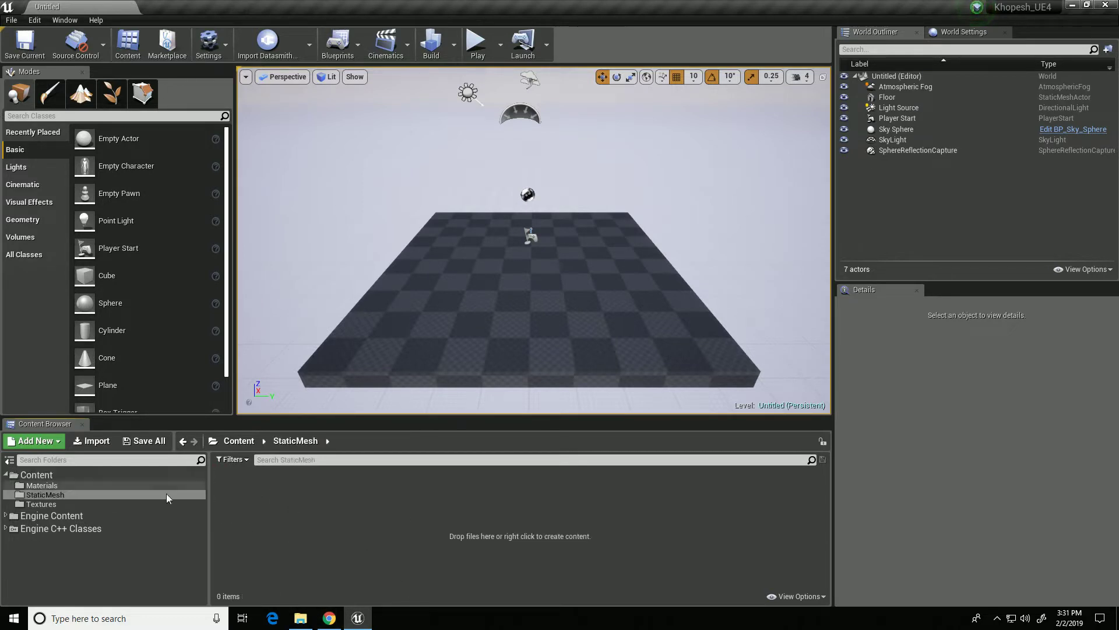
left_click(309, 622)
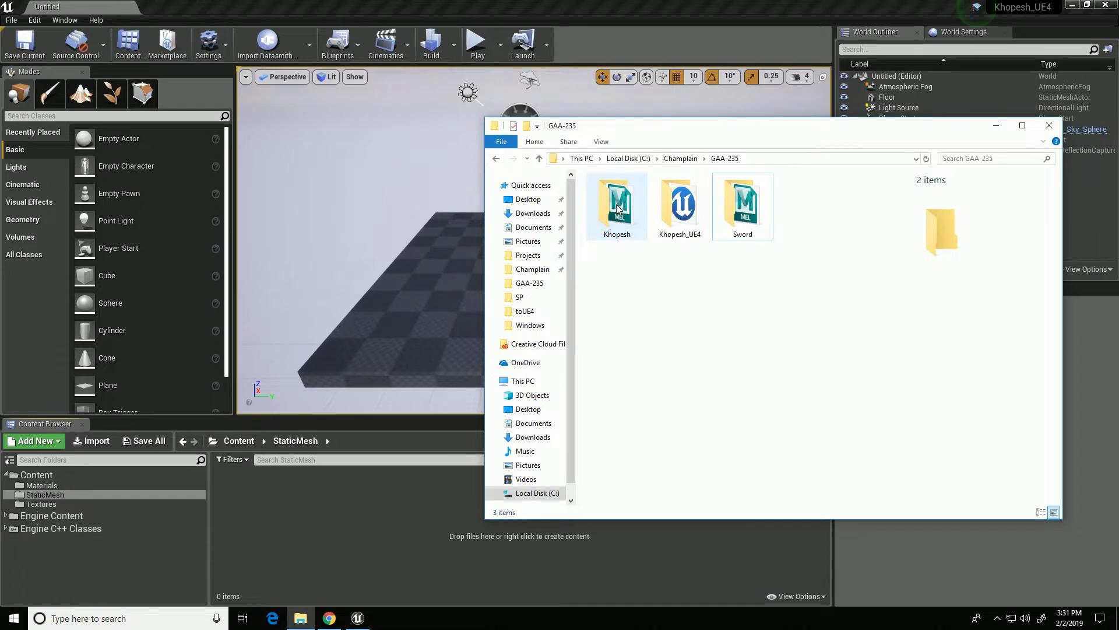
double_click(618, 209)
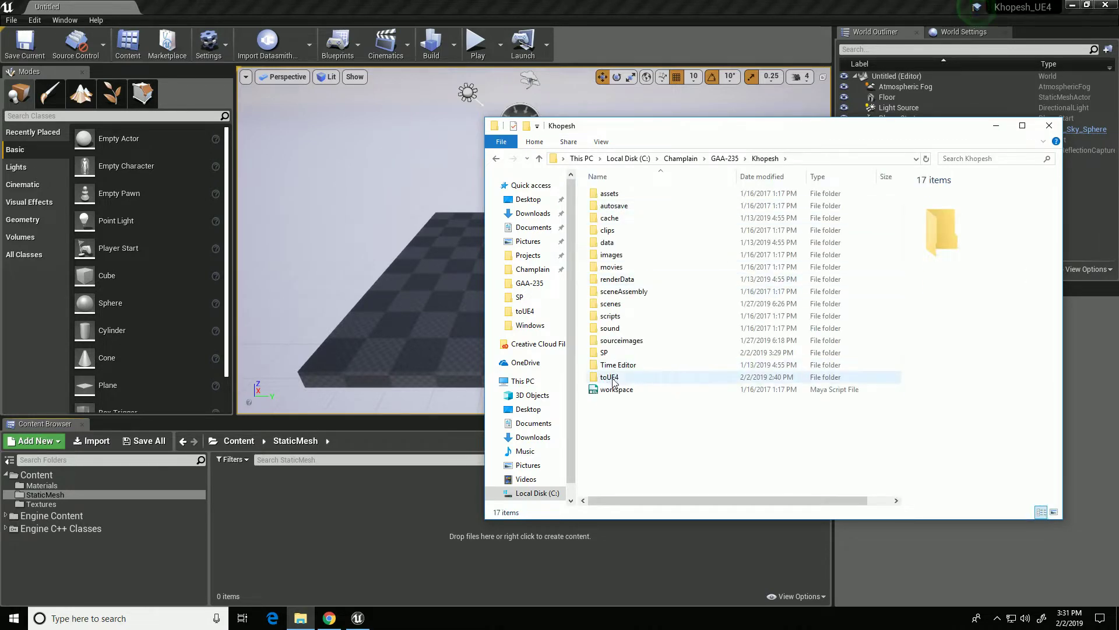
double_click(609, 377)
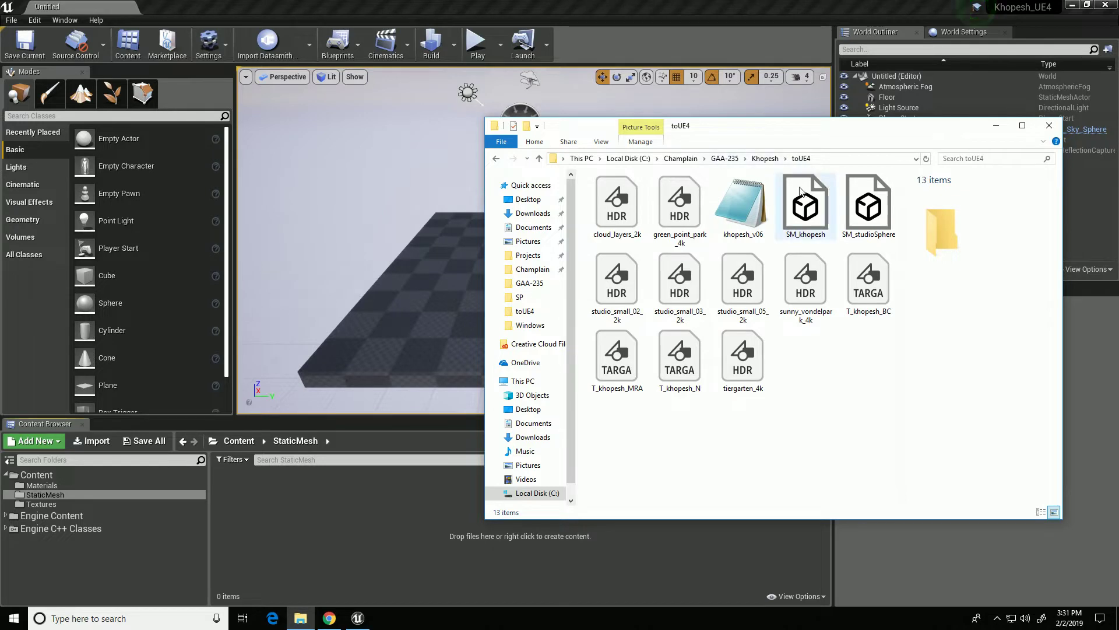
left_click(801, 215)
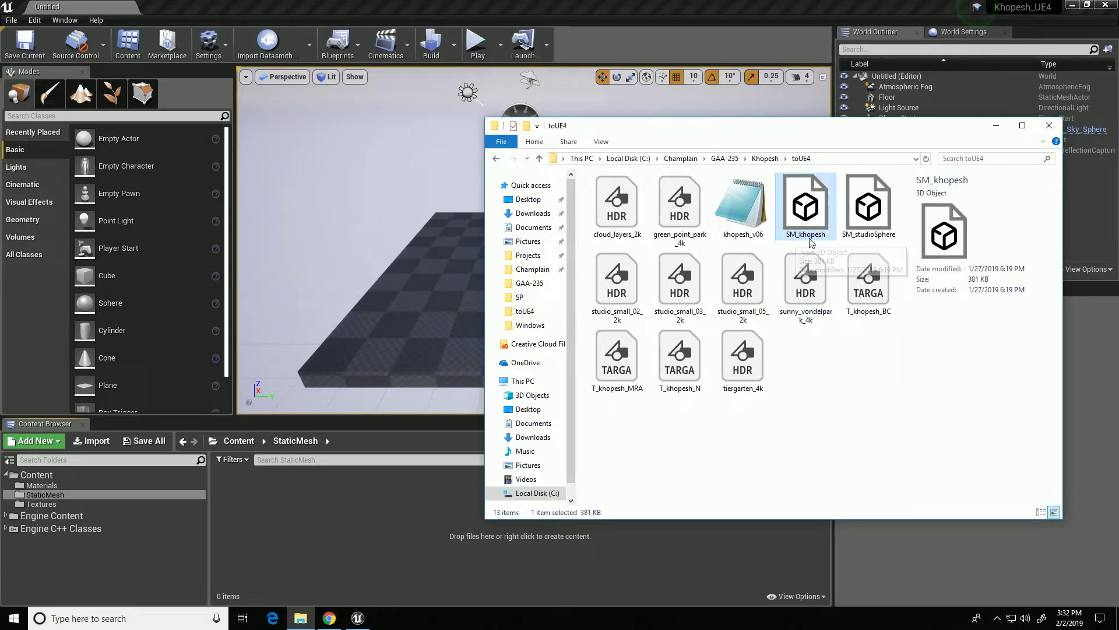
left_click_drag(805, 201, 305, 526)
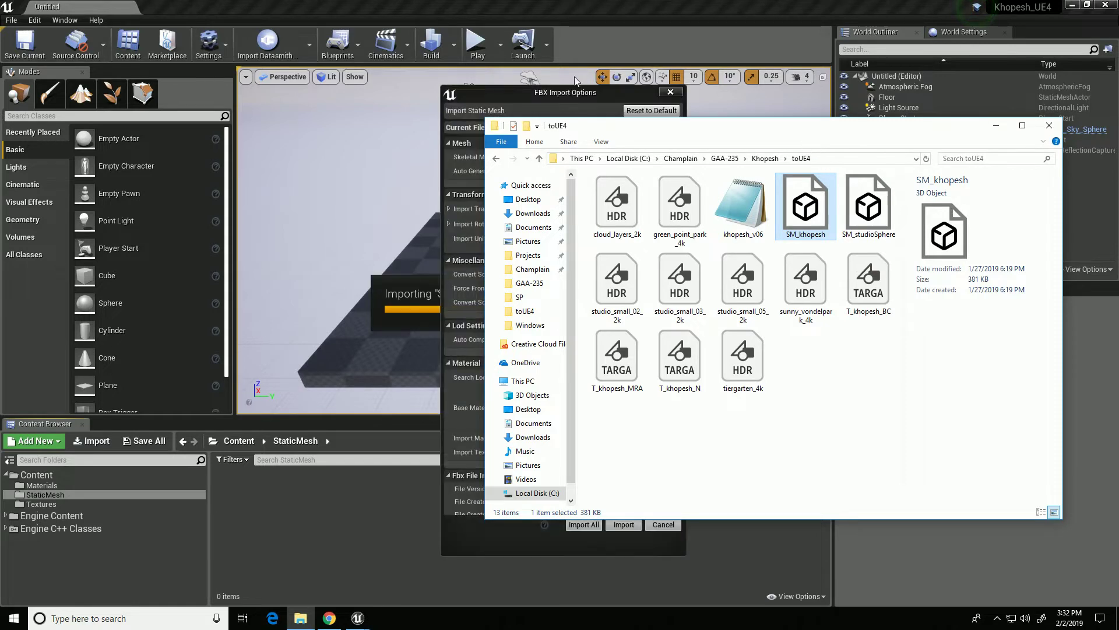
Step: Import the mesh with Generate Lightmap UVs, Import Materials and Import Textures unchecked
left_click(495, 91)
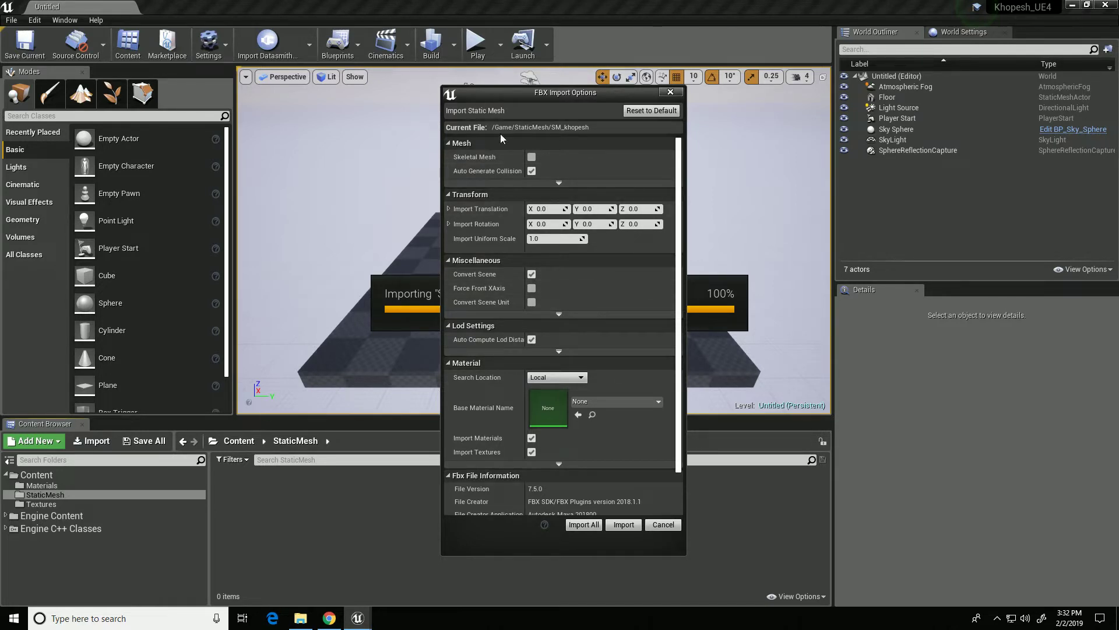
left_click(559, 183)
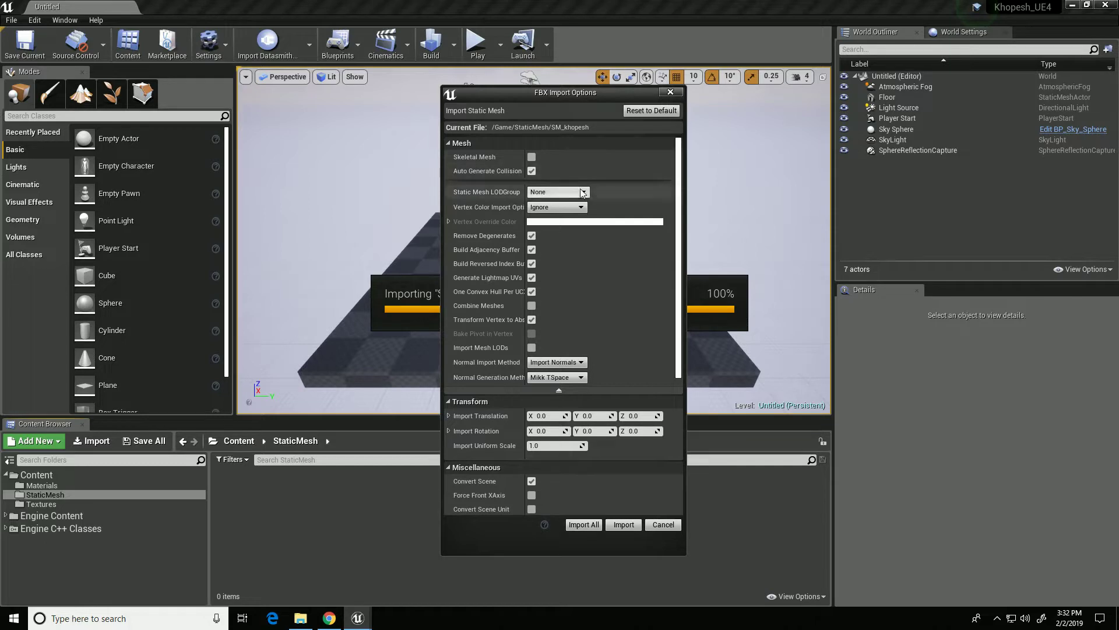
left_click(560, 390)
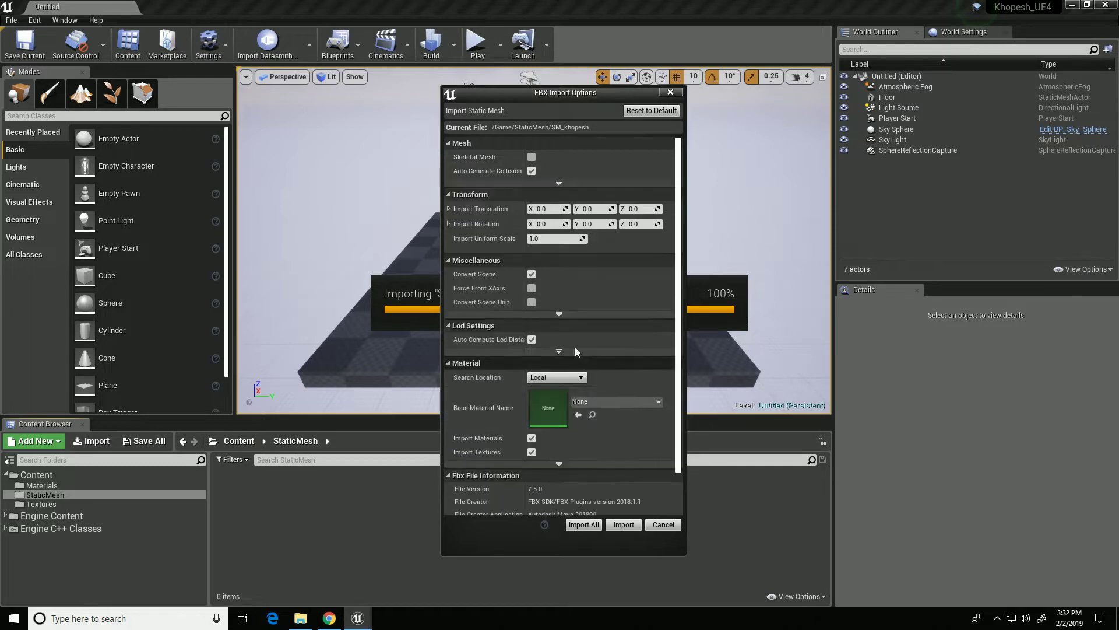
left_click(560, 181)
left_click(531, 277)
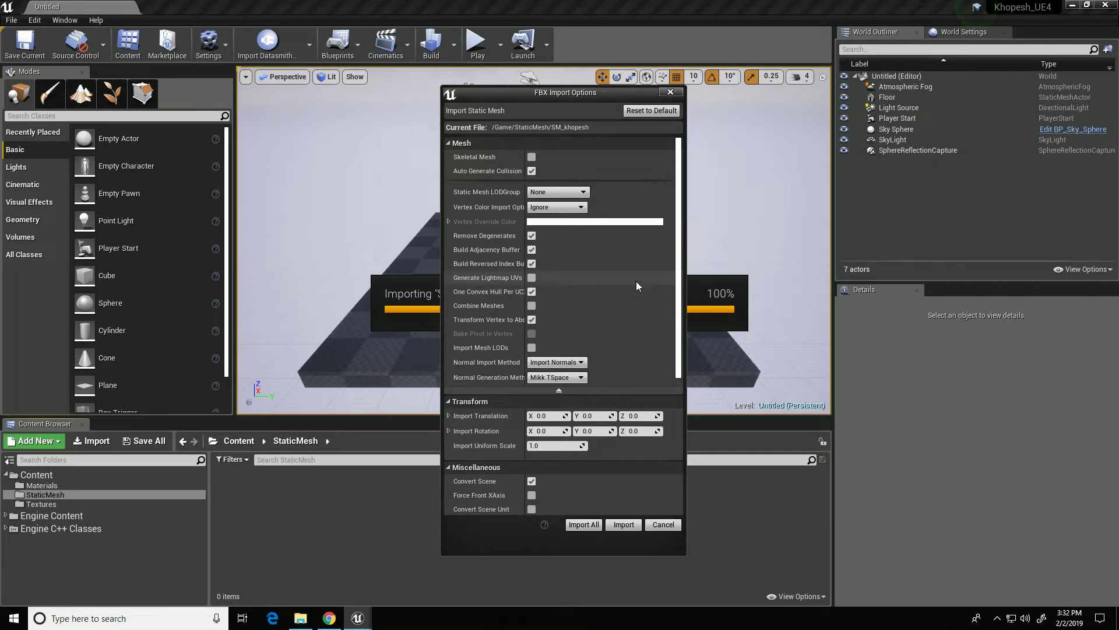
scroll(638, 324, "down", 5)
scroll(642, 366, "down", 2)
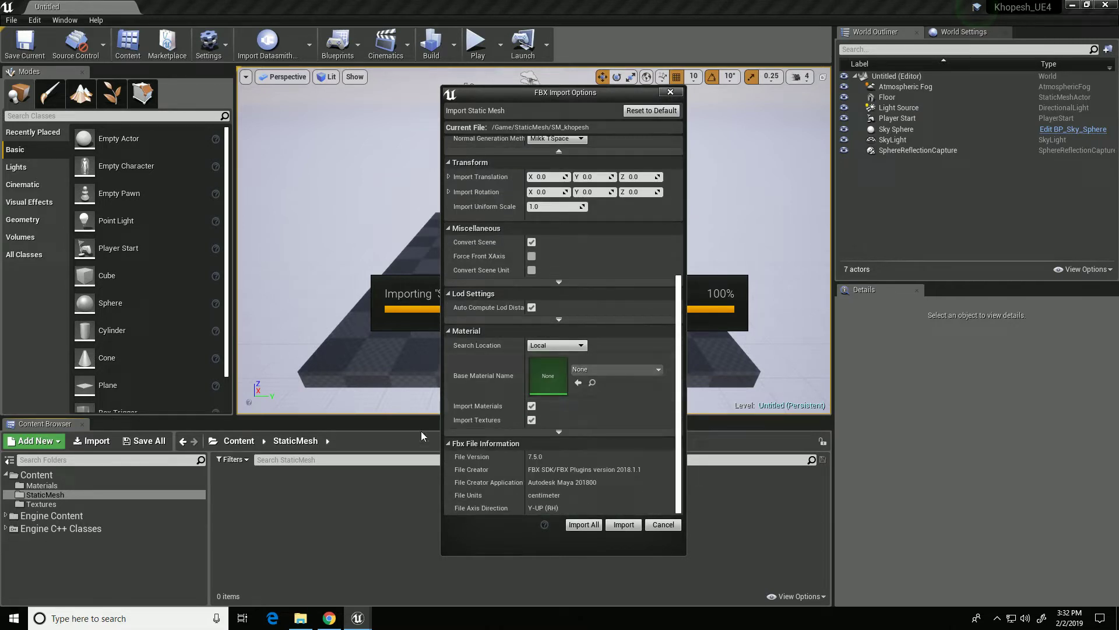
left_click(532, 406)
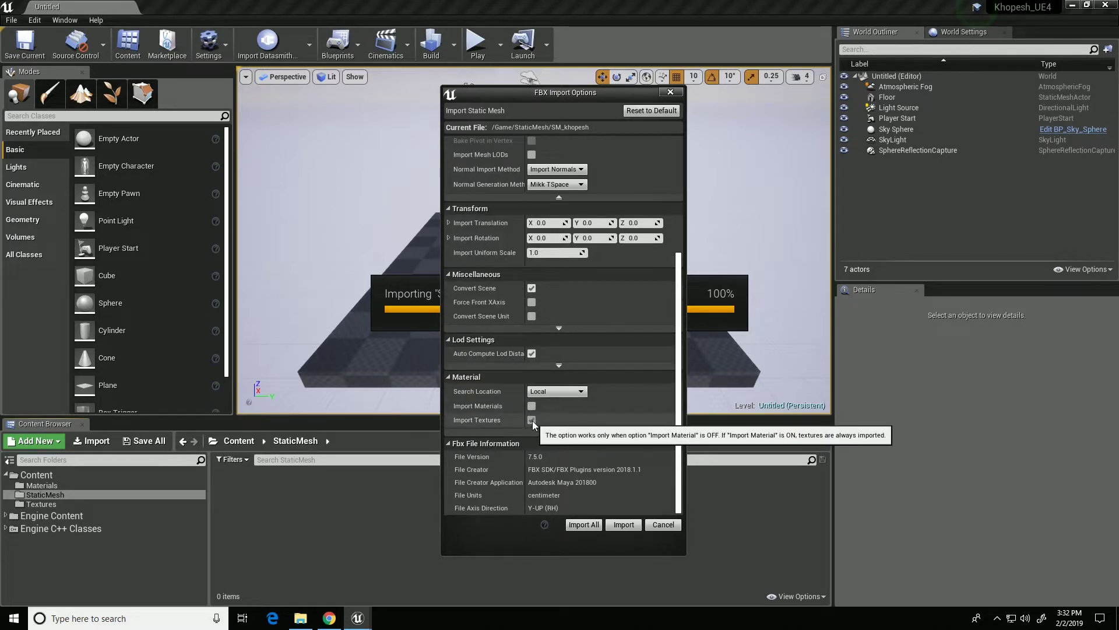
left_click(531, 420)
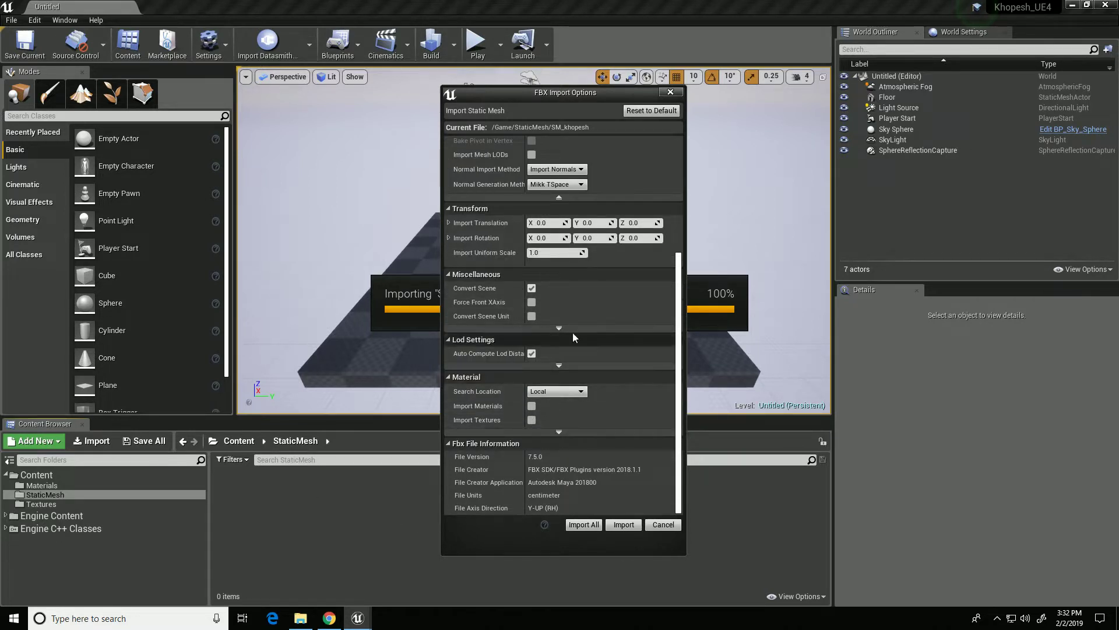
left_click(631, 524)
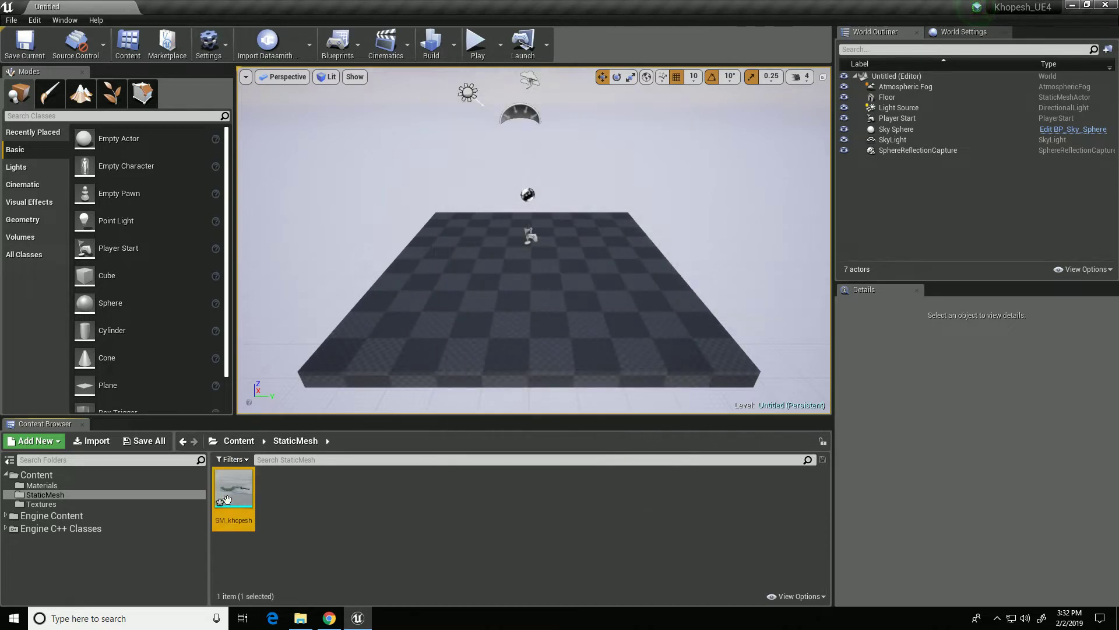
Step: Drag T_khopesh_BC, T_khopesh_MRA and T_khopesh_N into Textures, accepting the normal-map notice
mouse_move(252, 503)
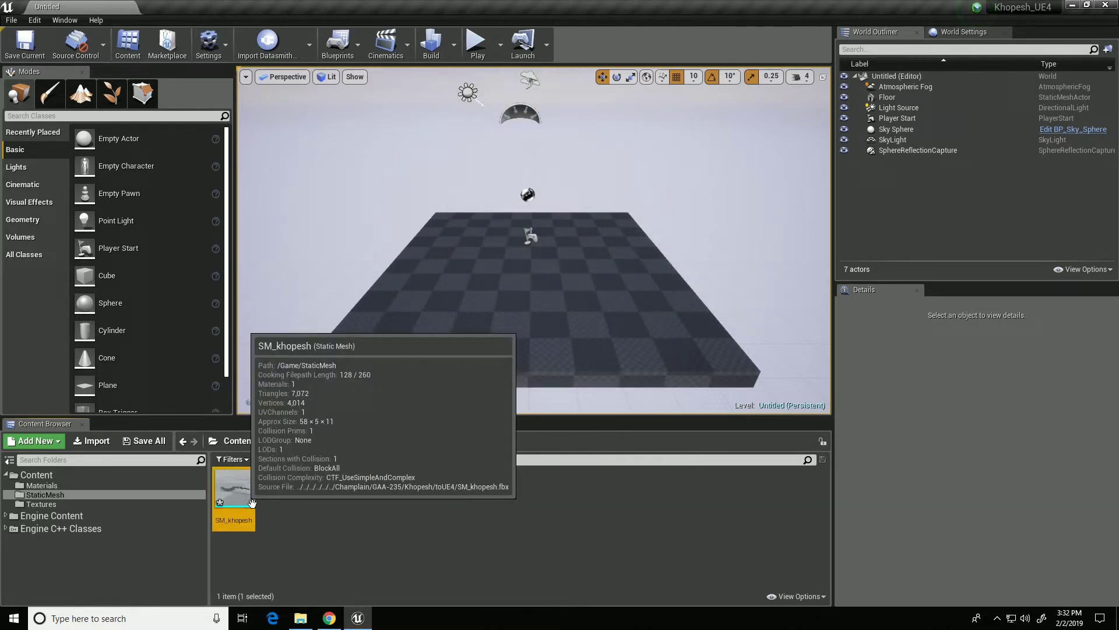
left_click(65, 506)
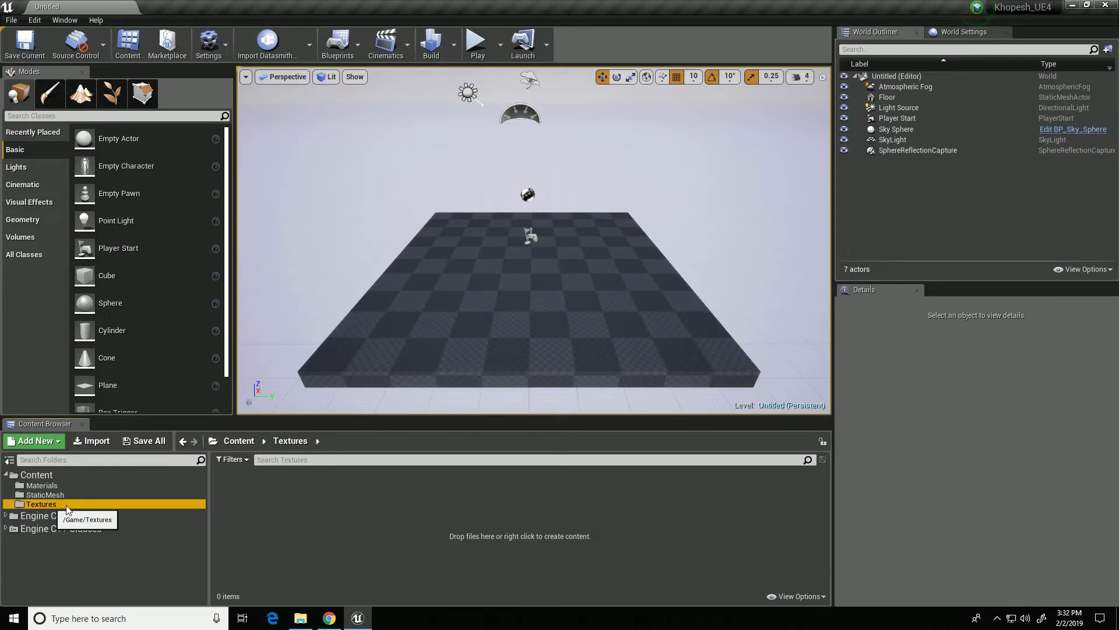
left_click(300, 618)
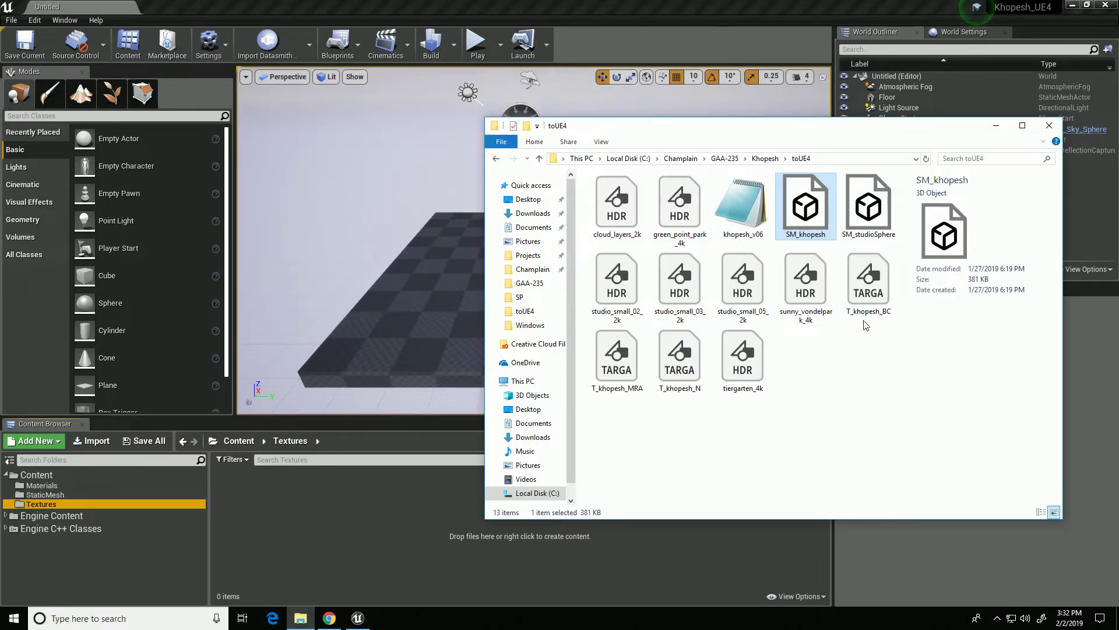
left_click(870, 288)
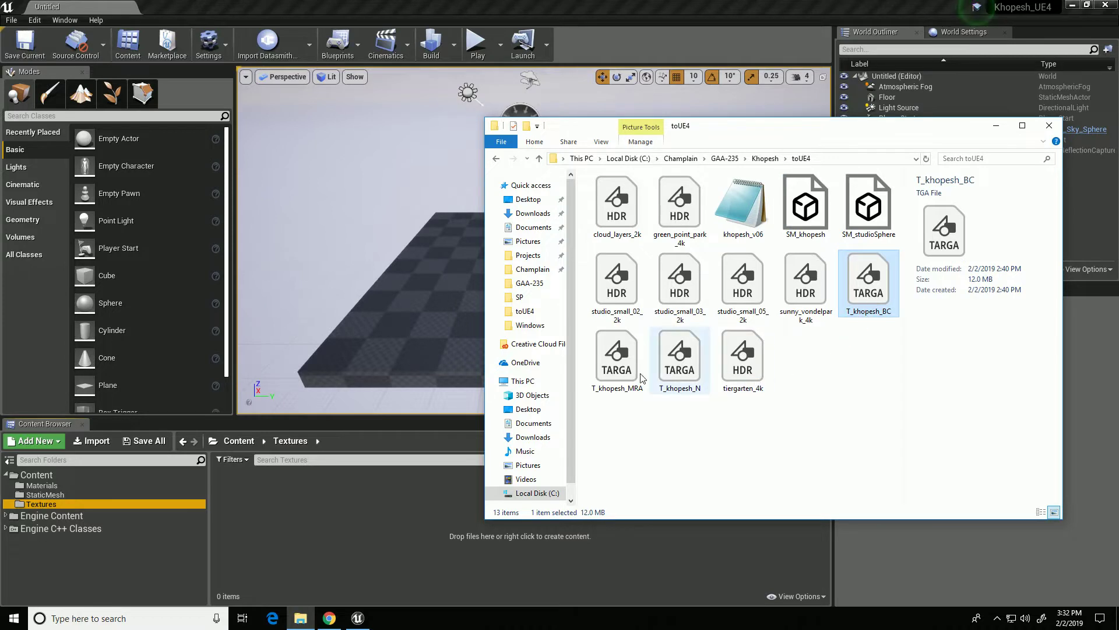
left_click(617, 357, "ctrl")
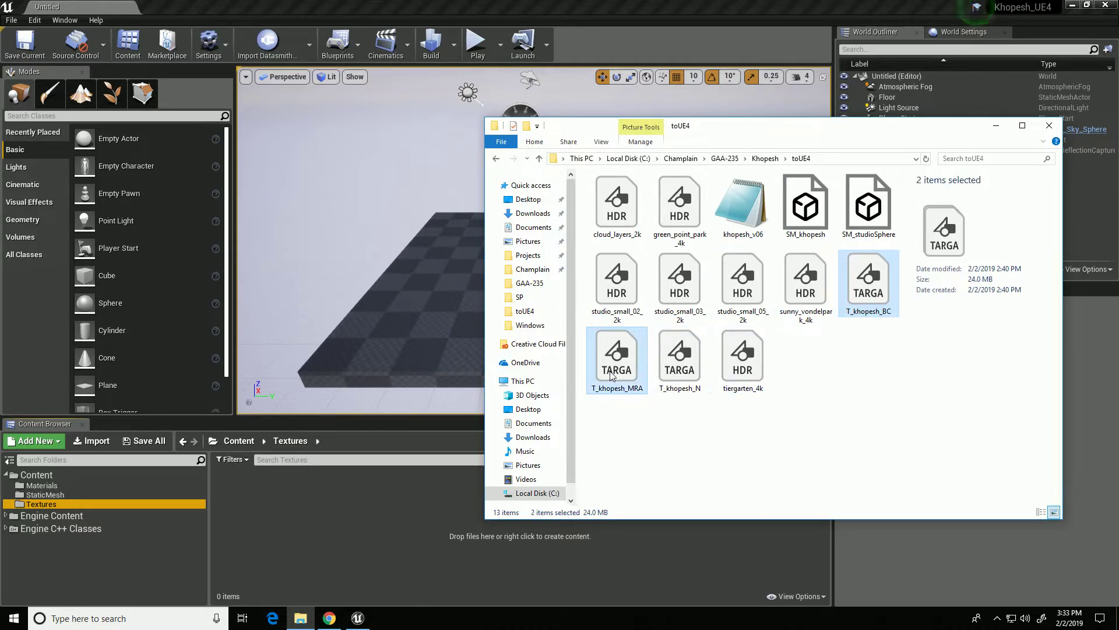
left_click(685, 361, "ctrl")
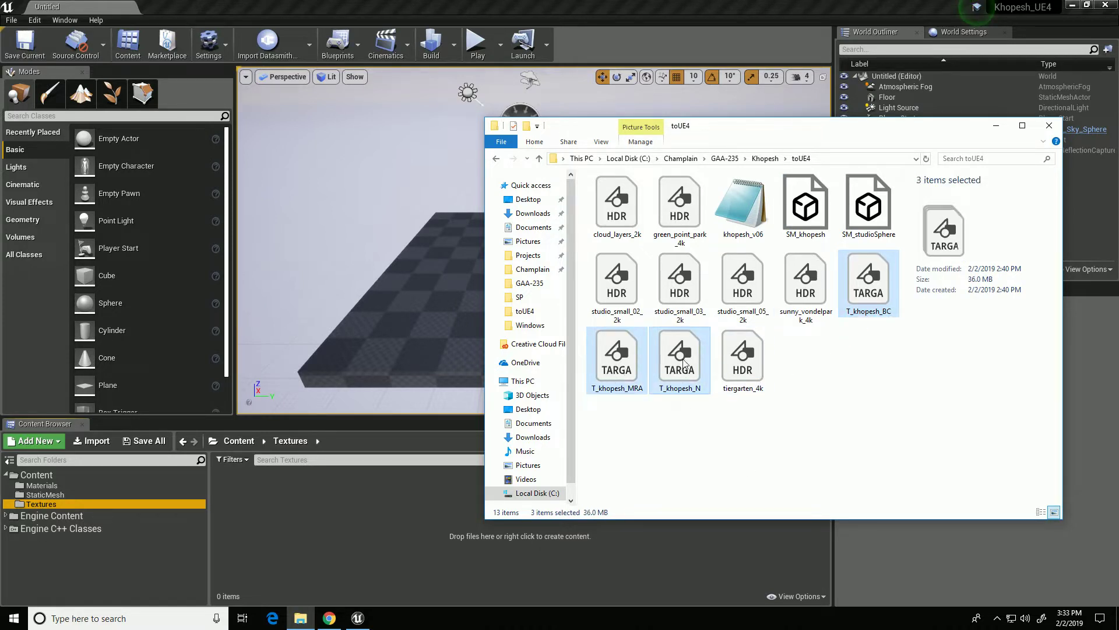
left_click_drag(372, 553, 362, 546)
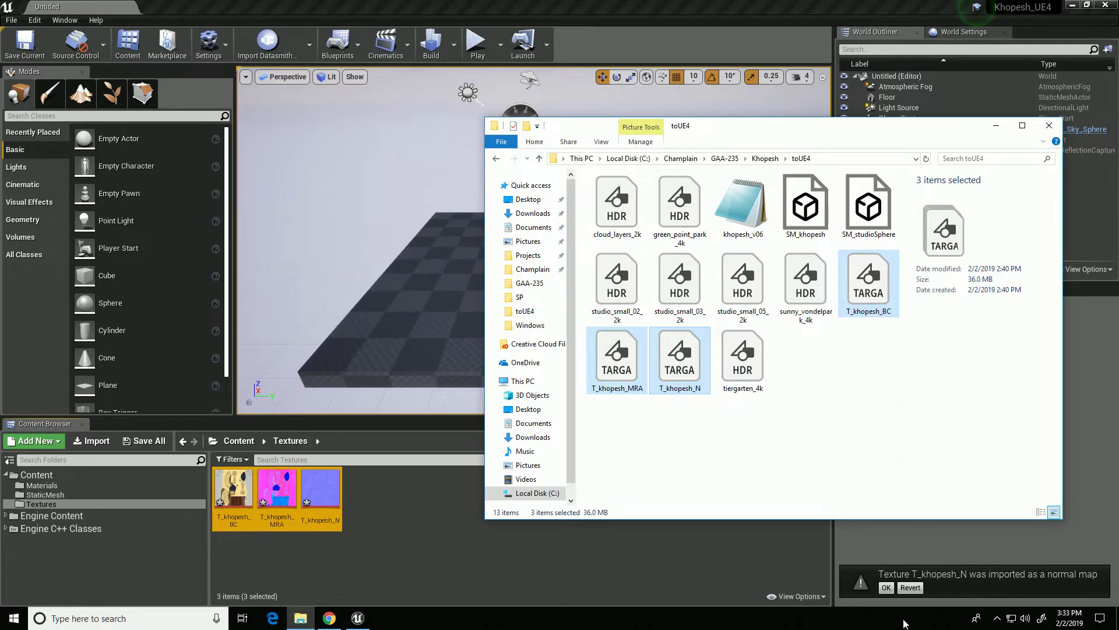
left_click(886, 588)
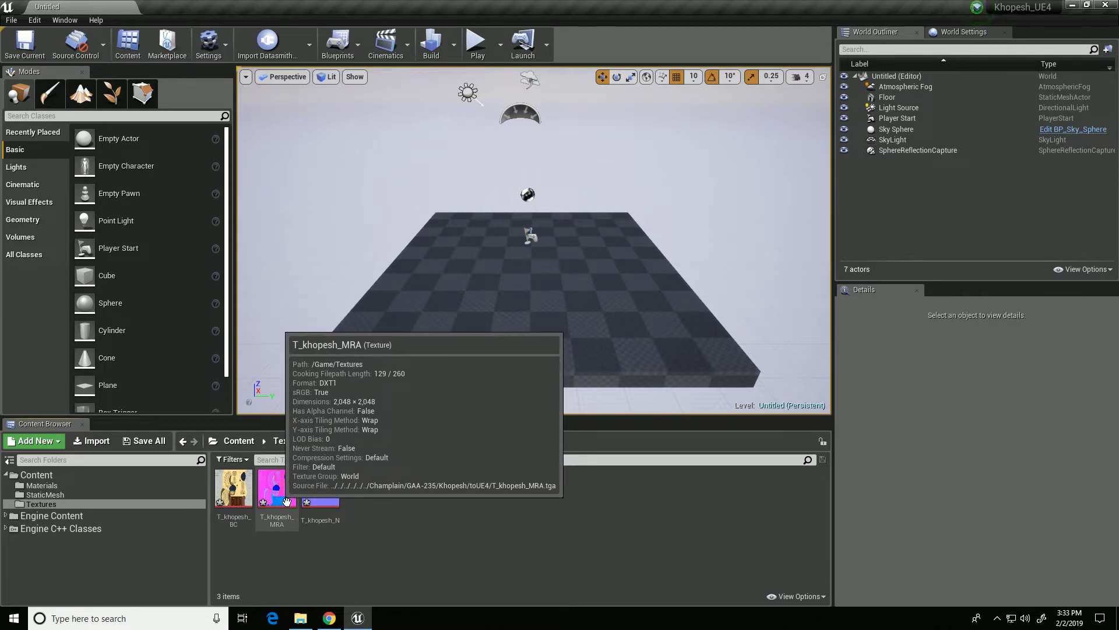
Step: Open T_khopesh_MRA in the texture editor and turn off sRGB
double_click(287, 503)
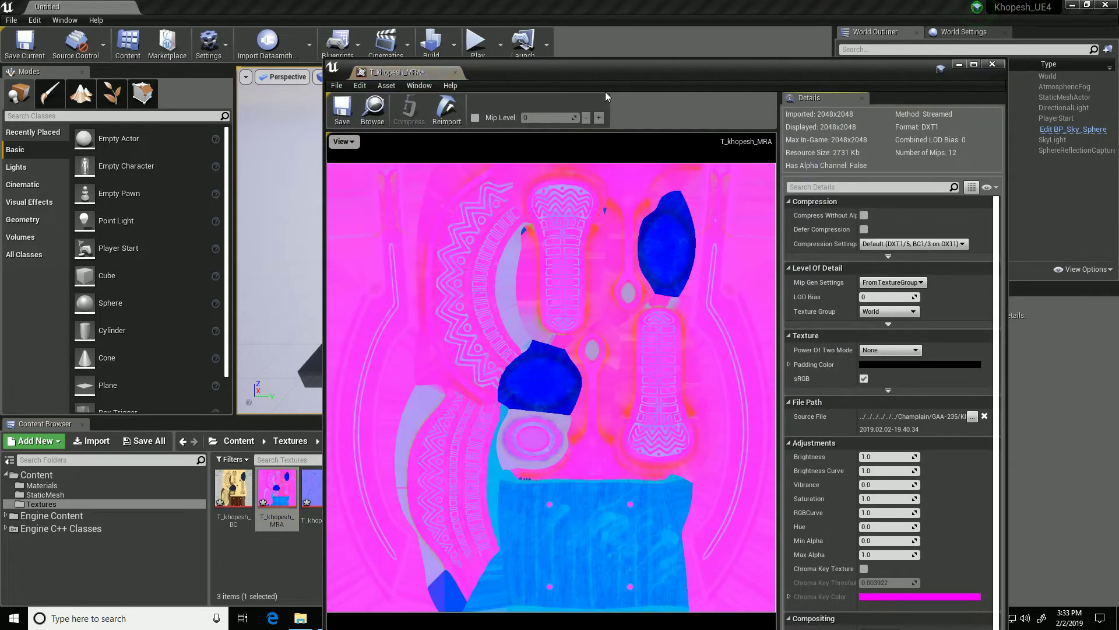
left_click_drag(659, 71, 625, 49)
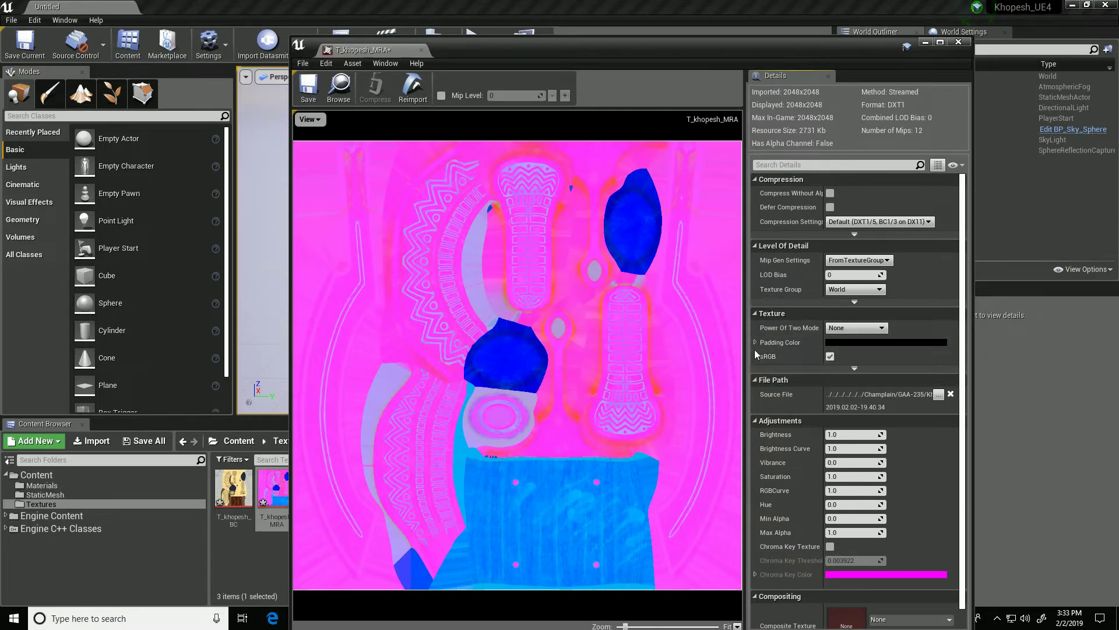
left_click(830, 357)
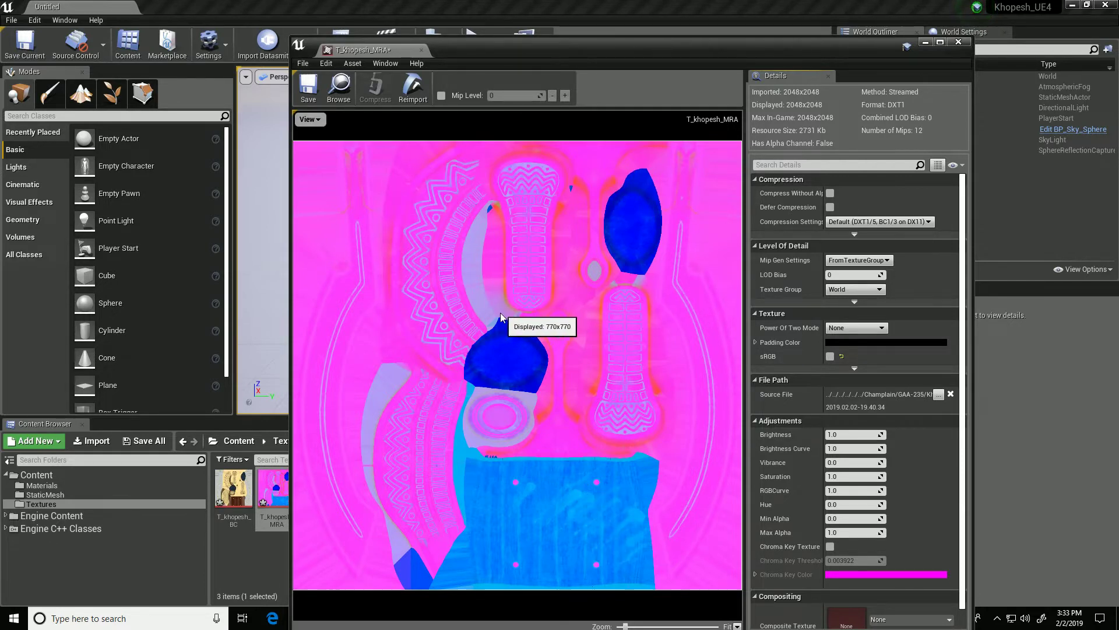
Step: Preview the red, green and blue channels individually, then save and close the texture
left_click(319, 120)
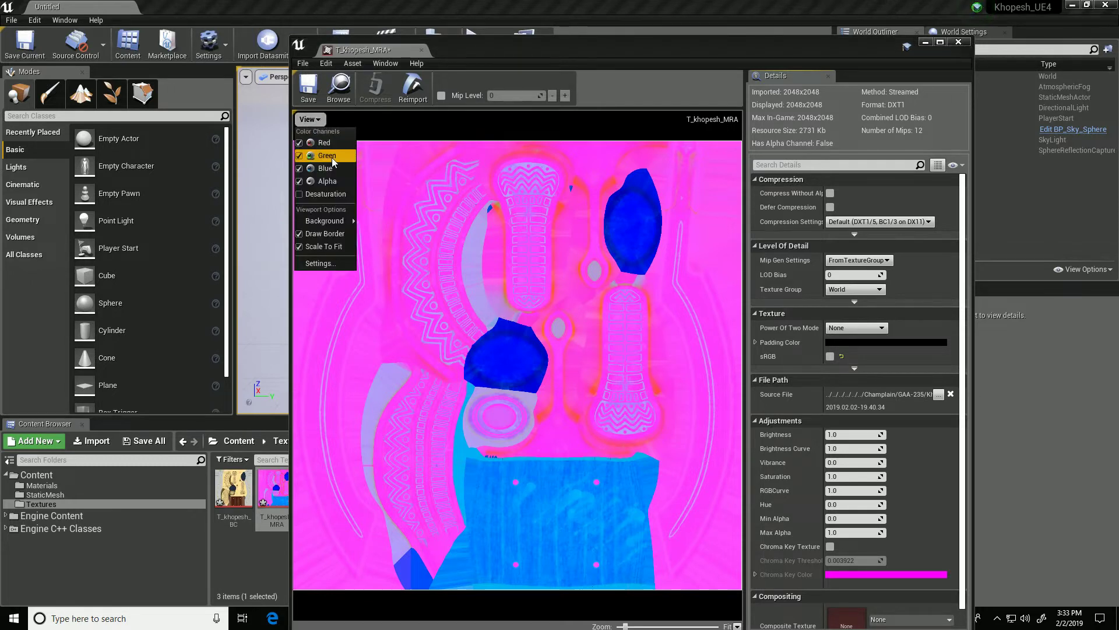
left_click(299, 168)
left_click(299, 155)
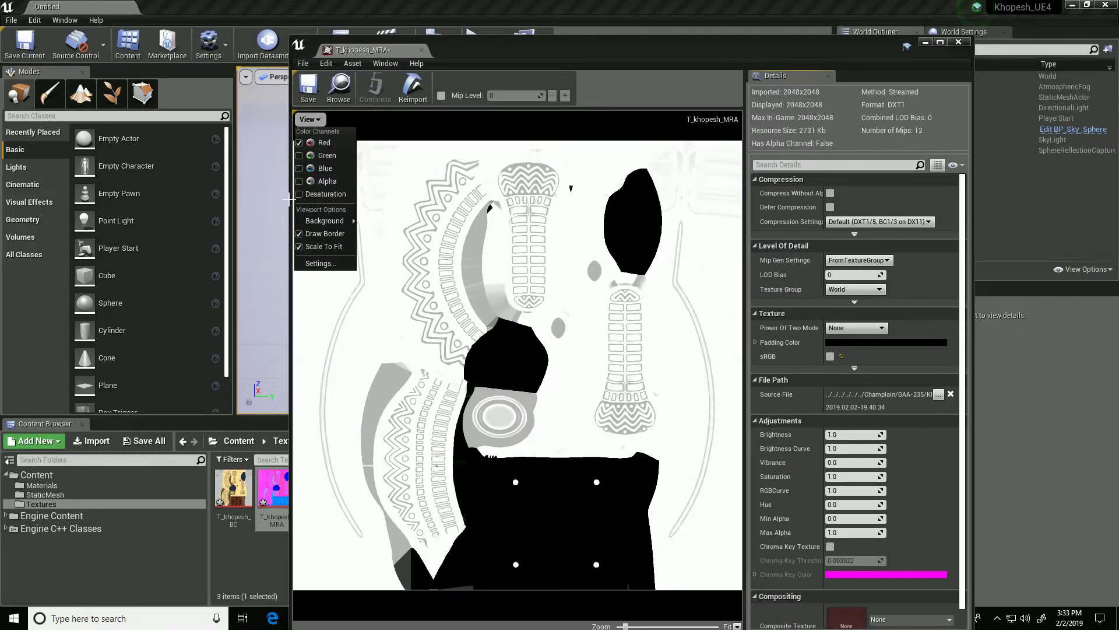
left_click(299, 156)
left_click(299, 143)
mouse_move(324, 220)
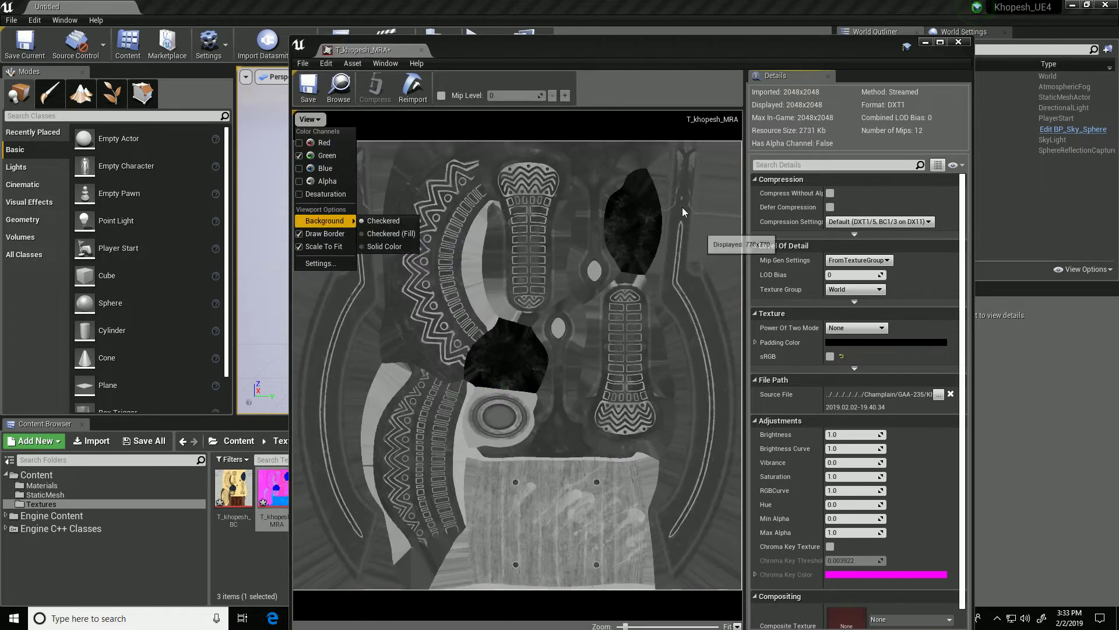
left_click(299, 155)
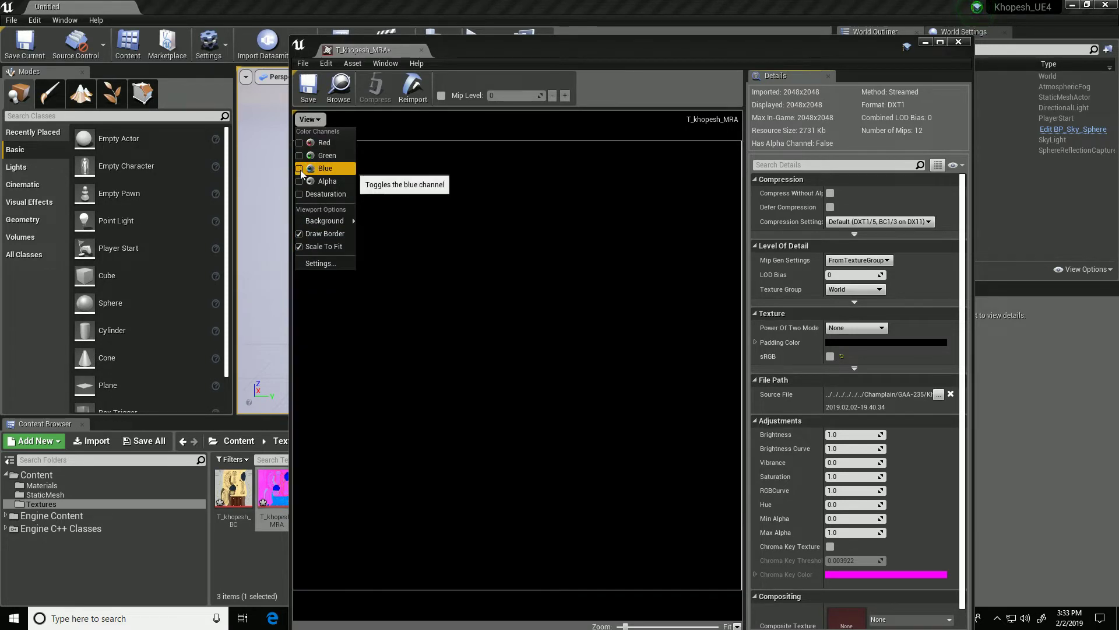
left_click(299, 168)
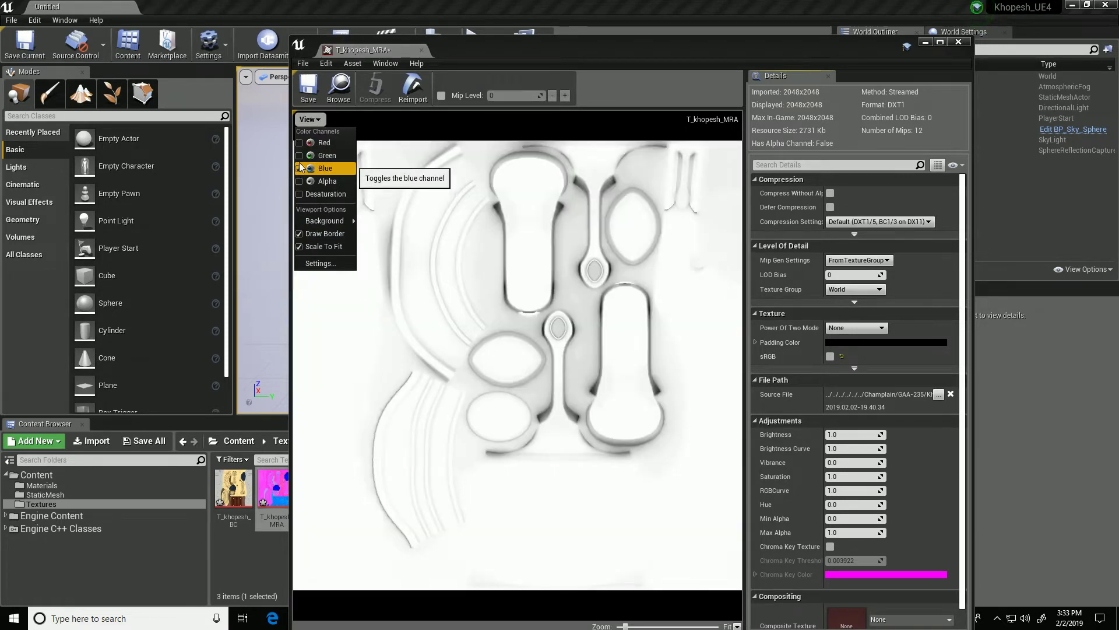
left_click(299, 156)
left_click(299, 143)
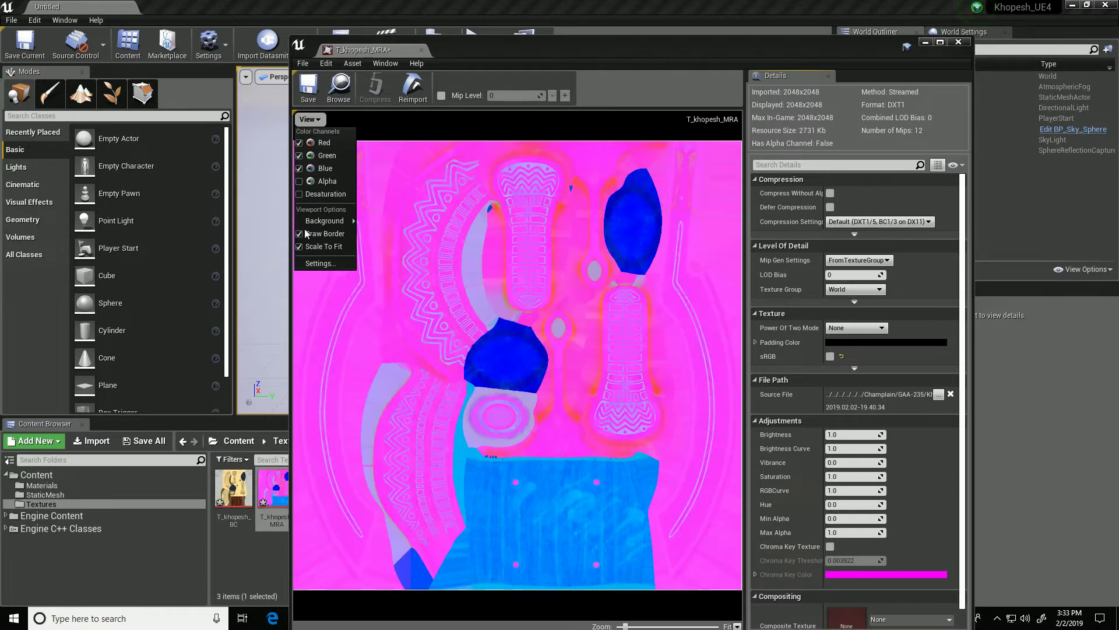
left_click(313, 92)
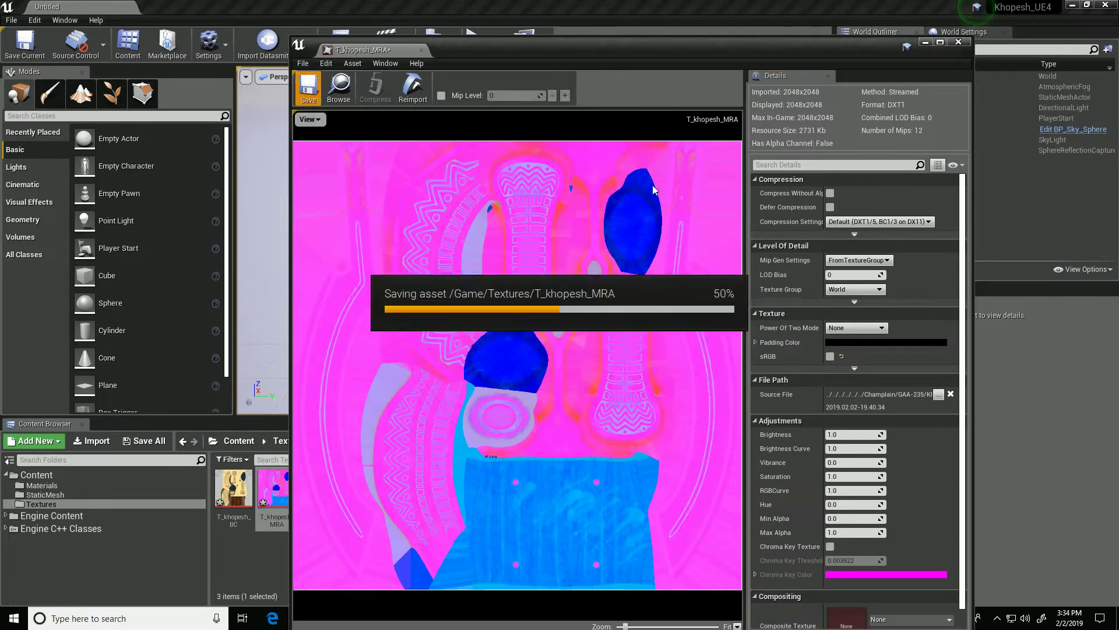
left_click(959, 42)
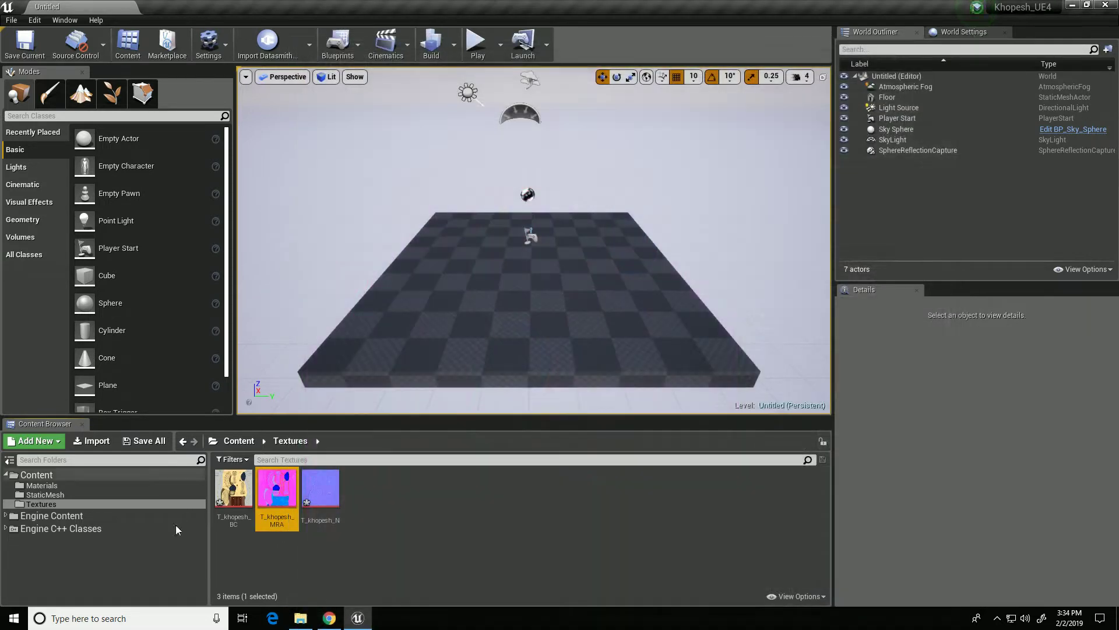
Step: Add a material named M_khopesh in the Materials folder and open it
left_click(52, 486)
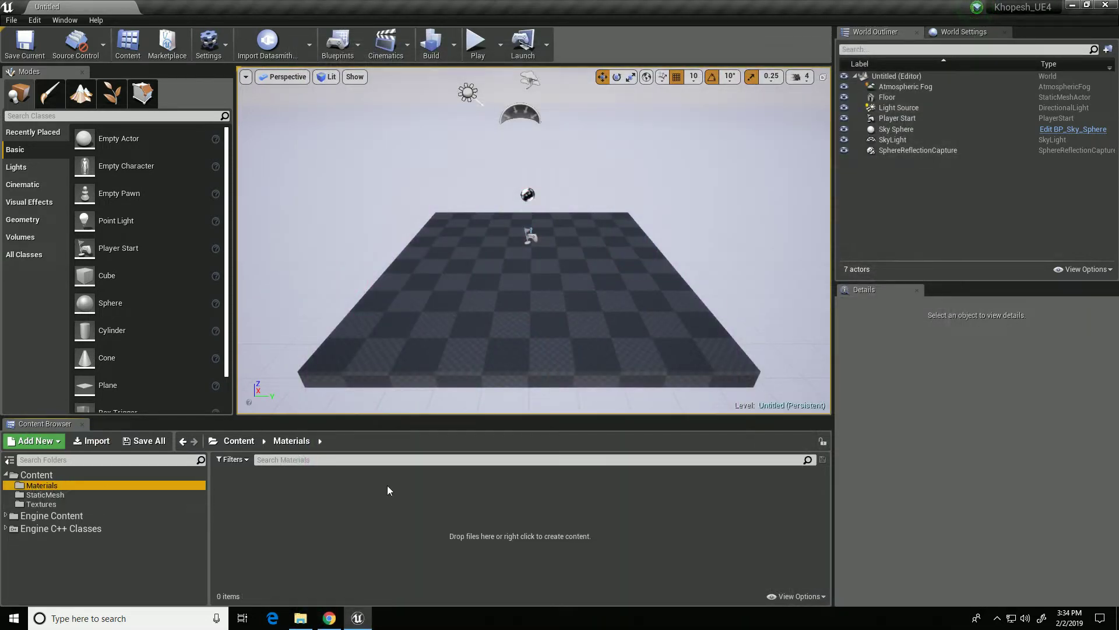
right_click(283, 509)
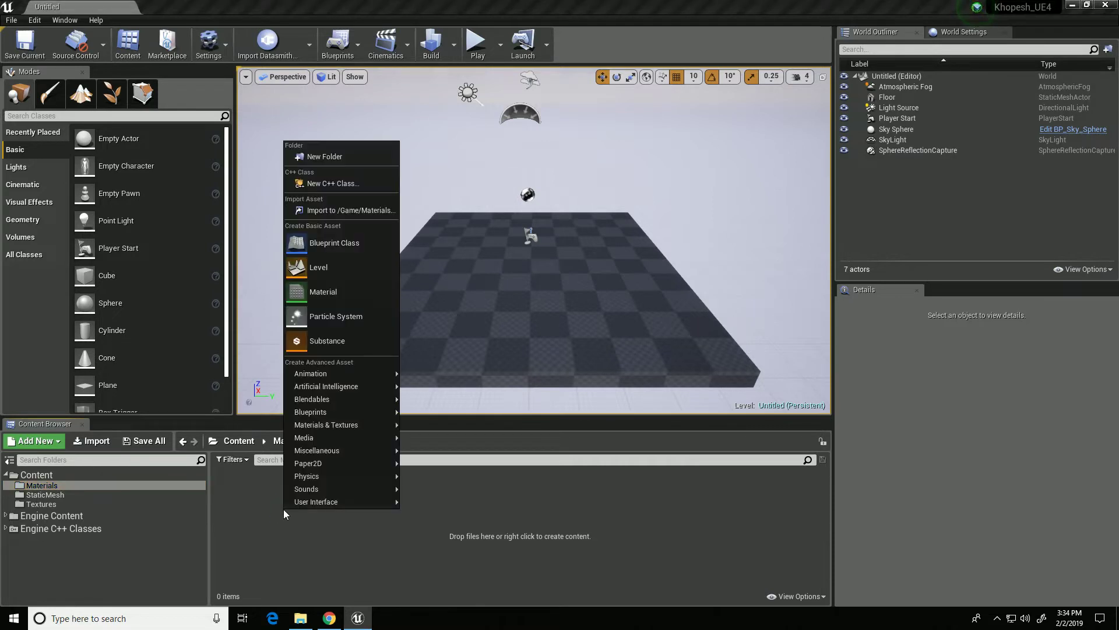
left_click(310, 291)
type("M")
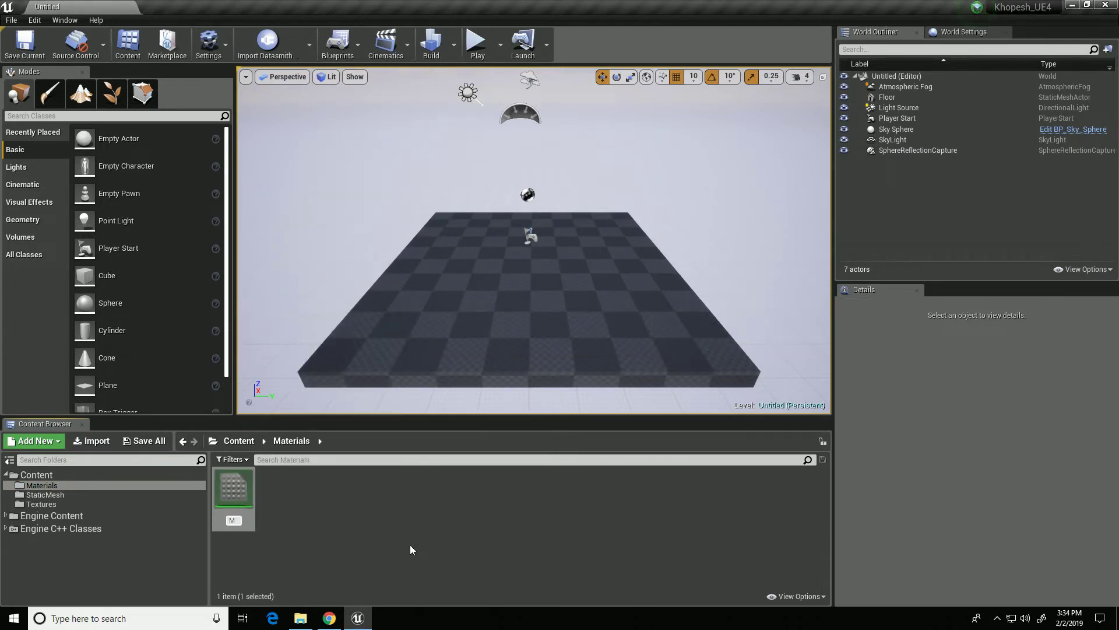
type("_khopesh")
key("Return")
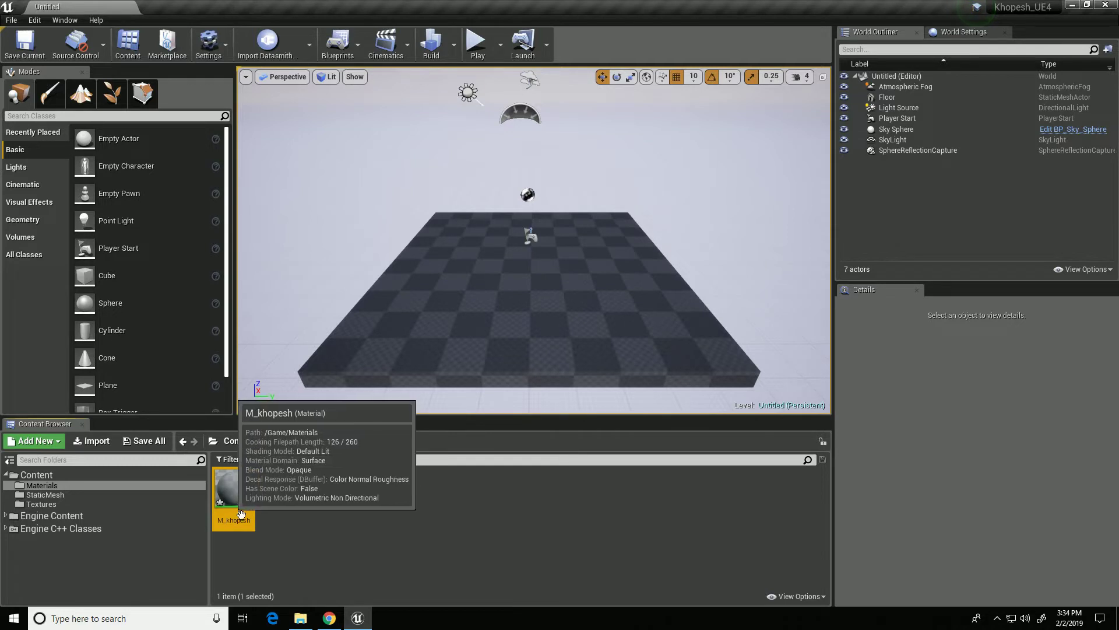
double_click(241, 513)
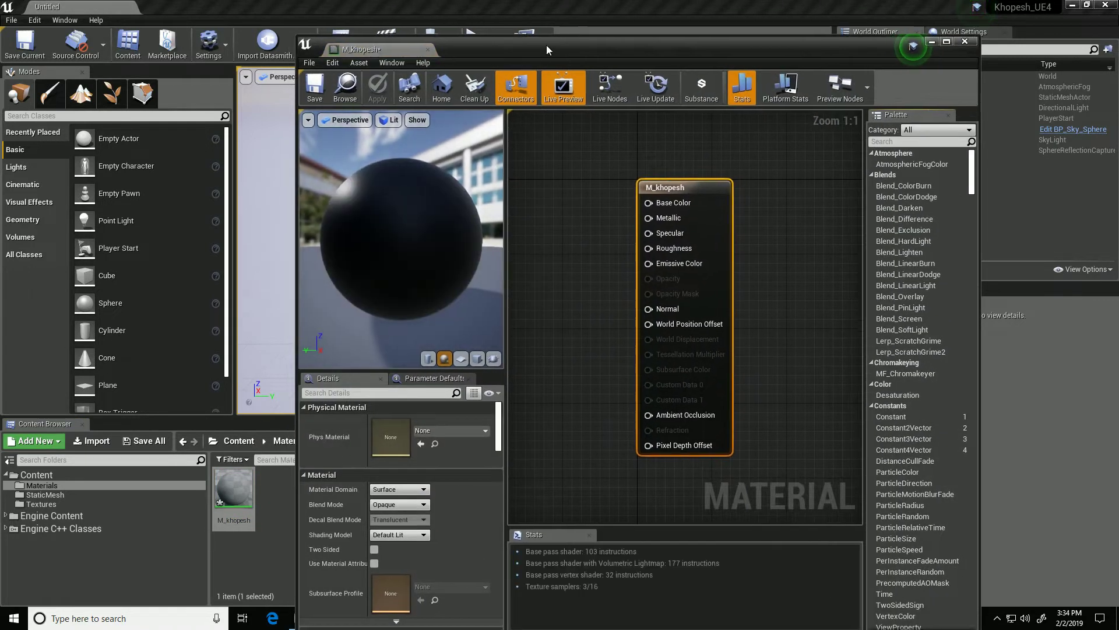
Step: Add a T_khopesh_BC Texture Sample and wire its RGB output into Base Color
left_click_drag(547, 44, 630, 28)
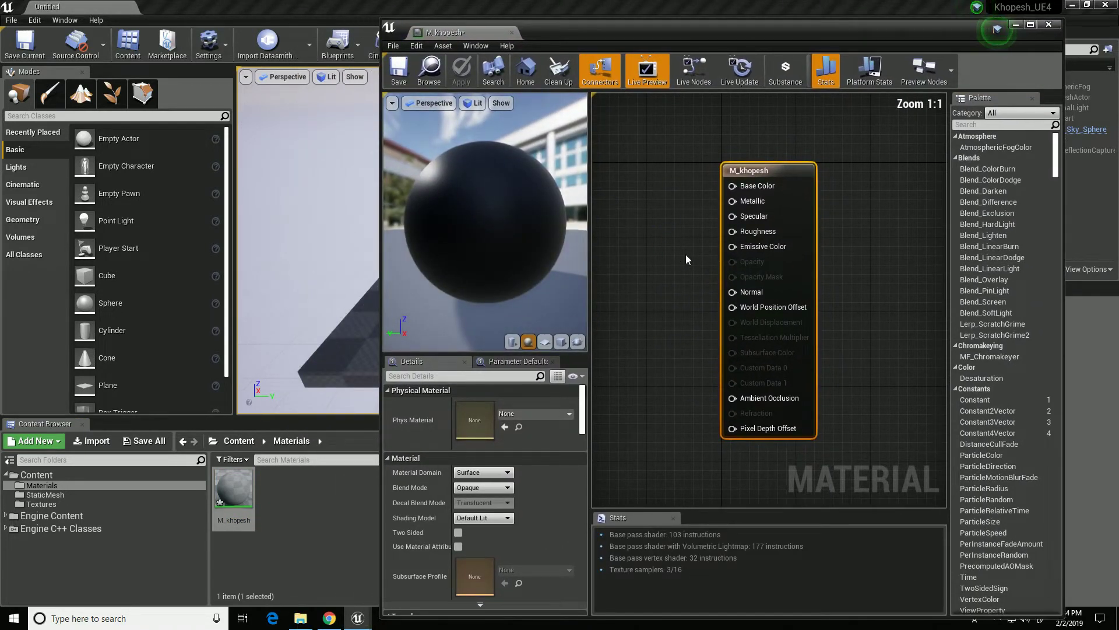
scroll(686, 255, "down", 2)
right_click_drag(651, 256, 746, 257)
scroll(746, 257, "up", 1)
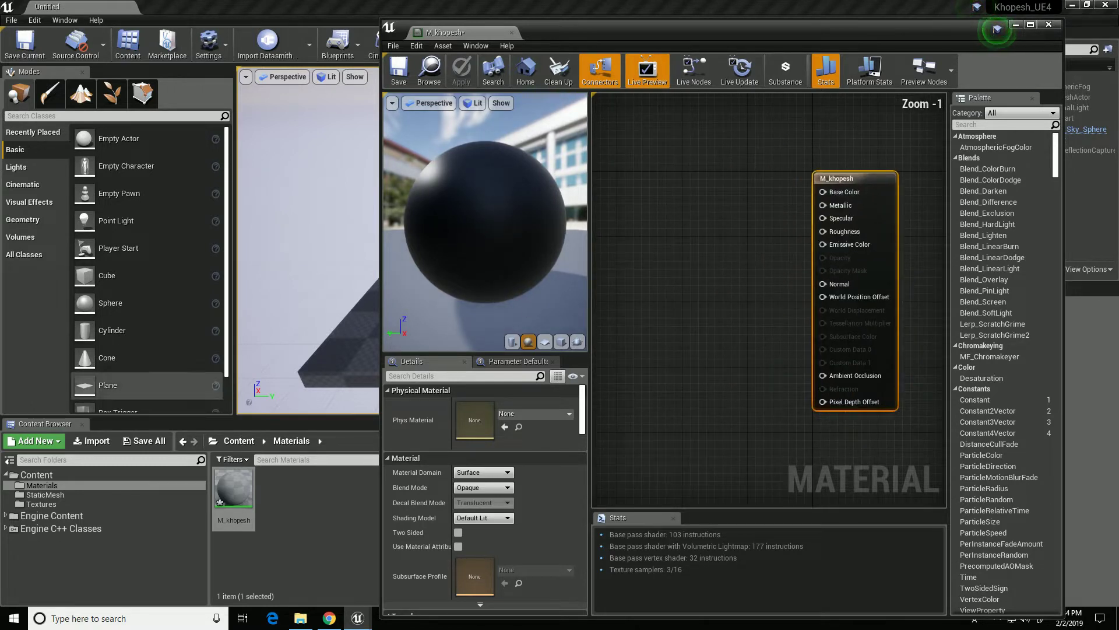
left_click(42, 504)
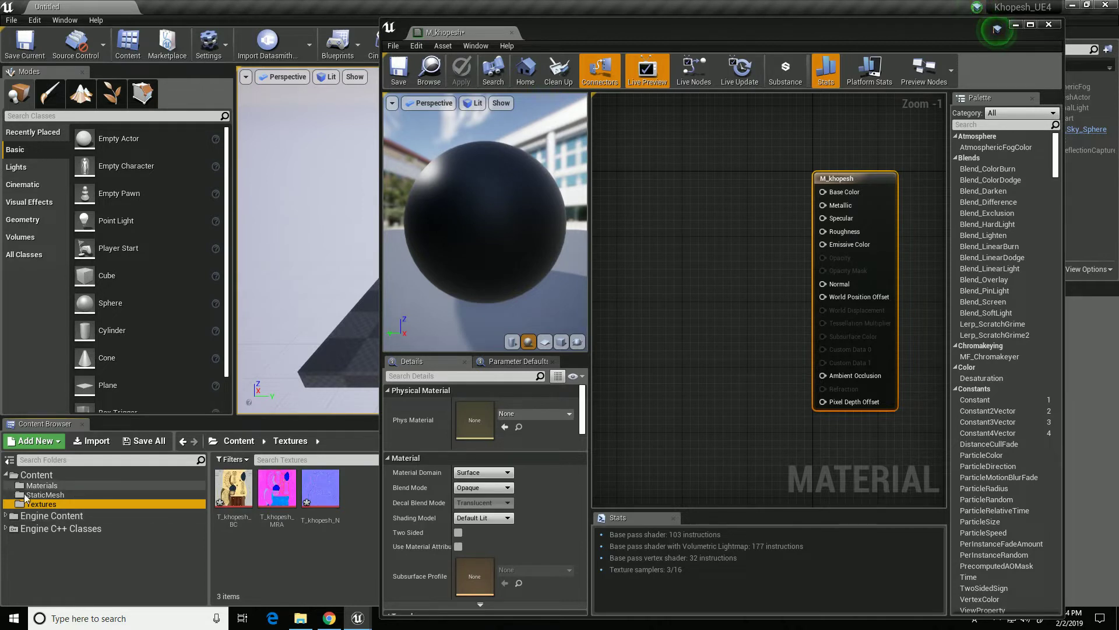
left_click_drag(233, 490, 664, 144)
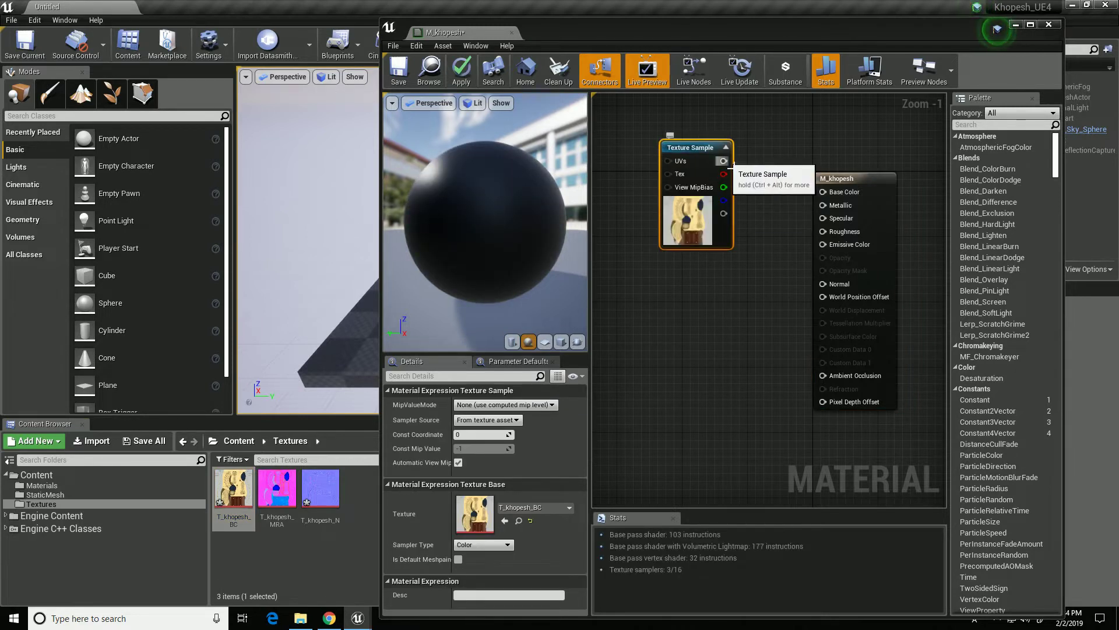
left_click_drag(724, 161, 823, 192)
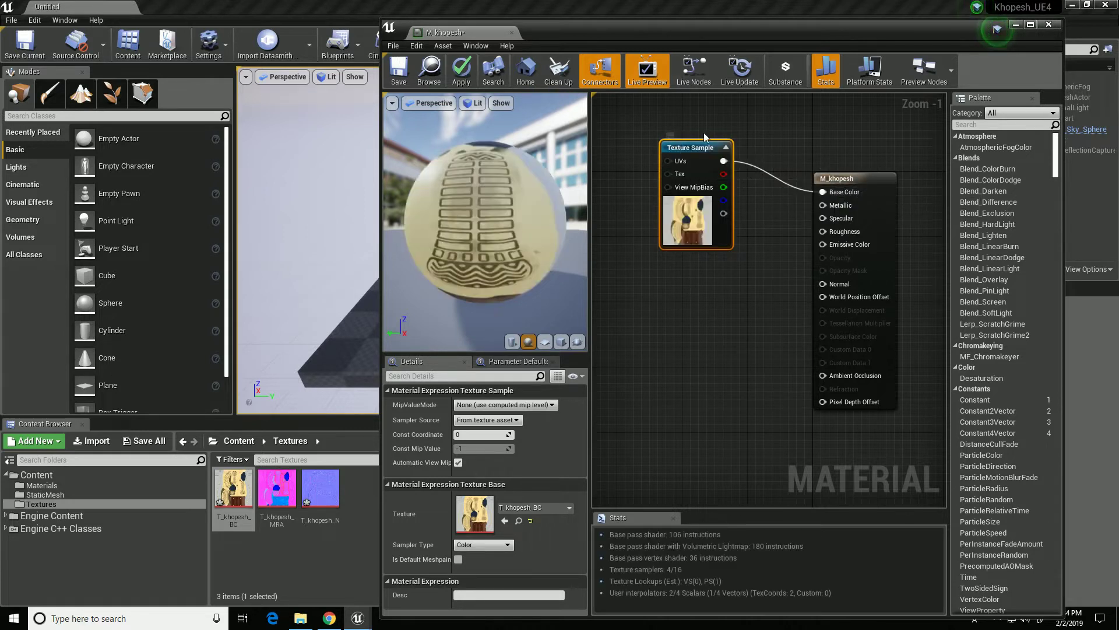
left_click_drag(691, 147, 672, 130)
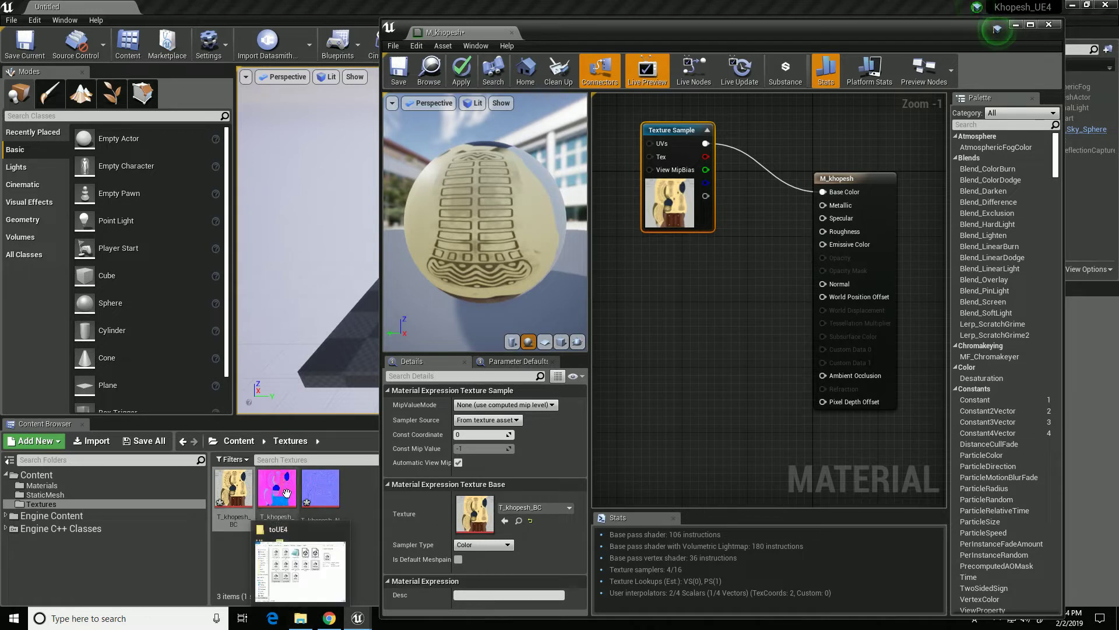
Step: Add T_khopesh_MRA and wire R to Metallic, G to Roughness, B to Ambient Occlusion
left_click_drag(285, 493, 675, 267)
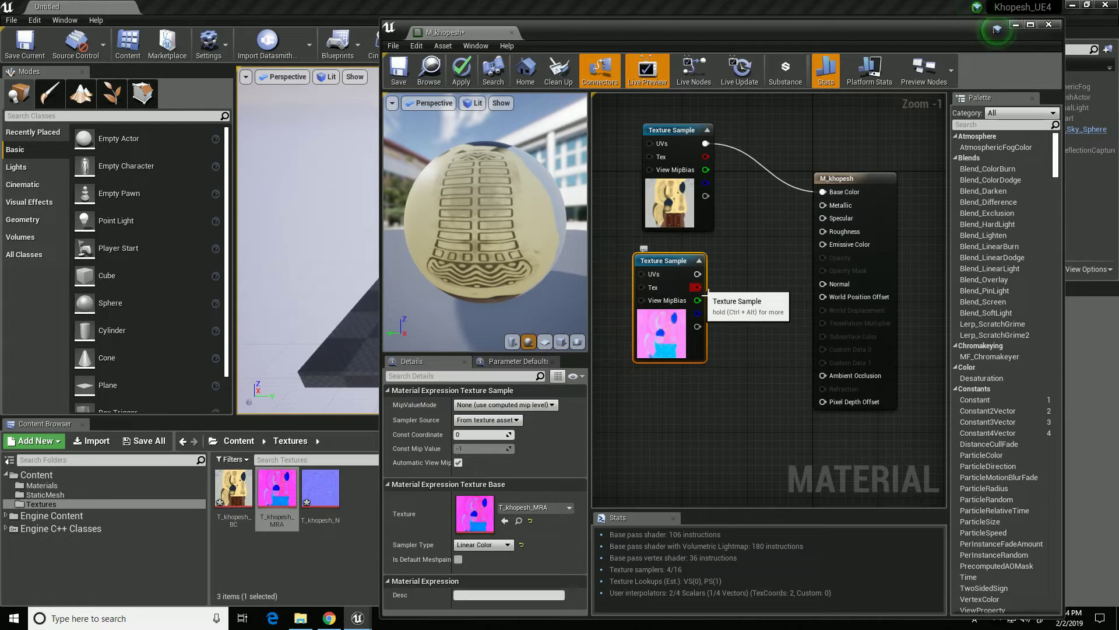
left_click_drag(707, 290, 778, 274)
left_click_drag(805, 201, 825, 204)
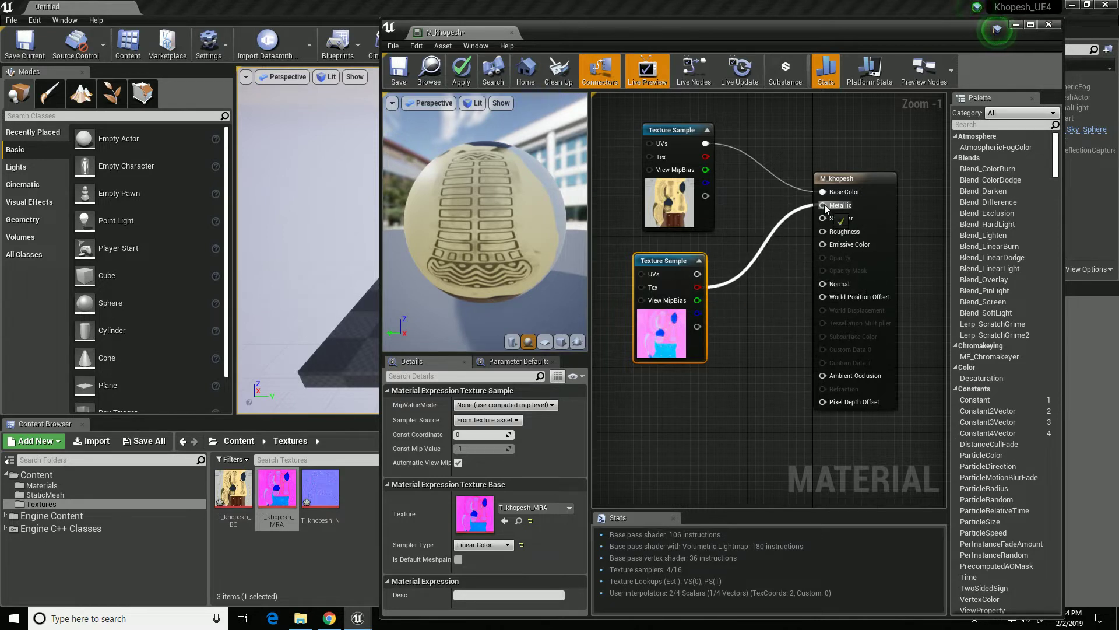
left_click_drag(698, 301, 697, 303)
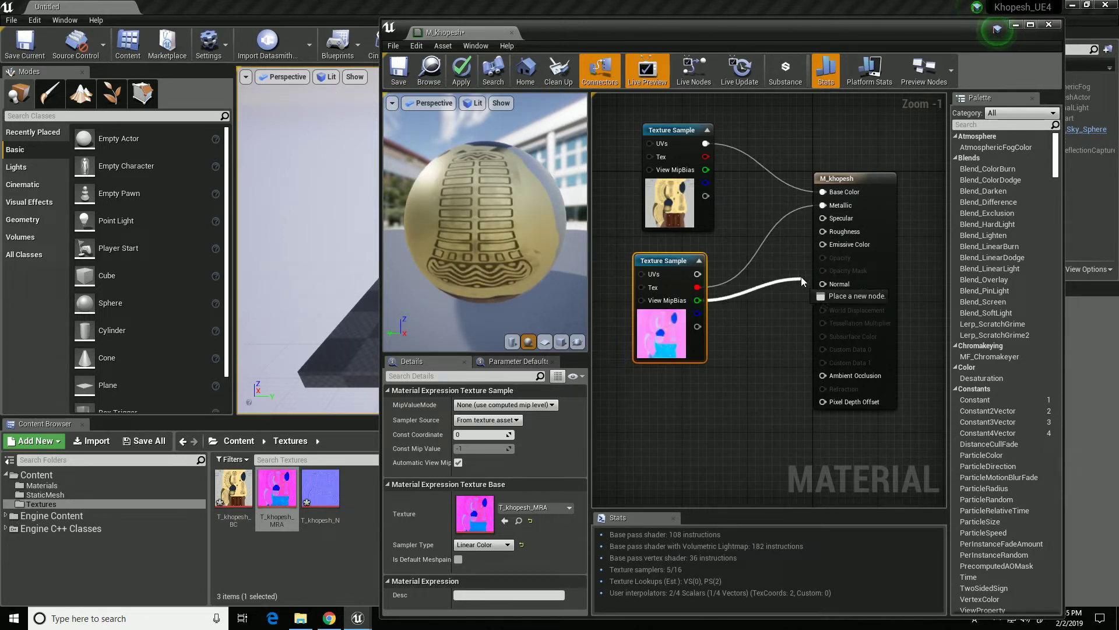
left_click_drag(801, 281, 823, 231)
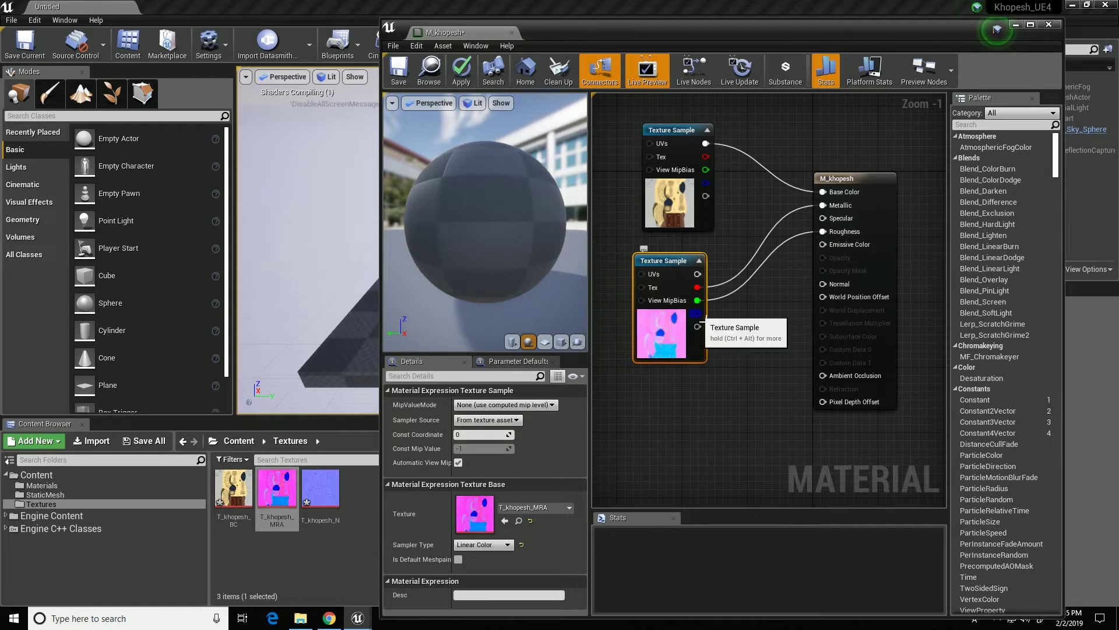
left_click_drag(697, 313, 732, 309)
left_click_drag(828, 375, 824, 374)
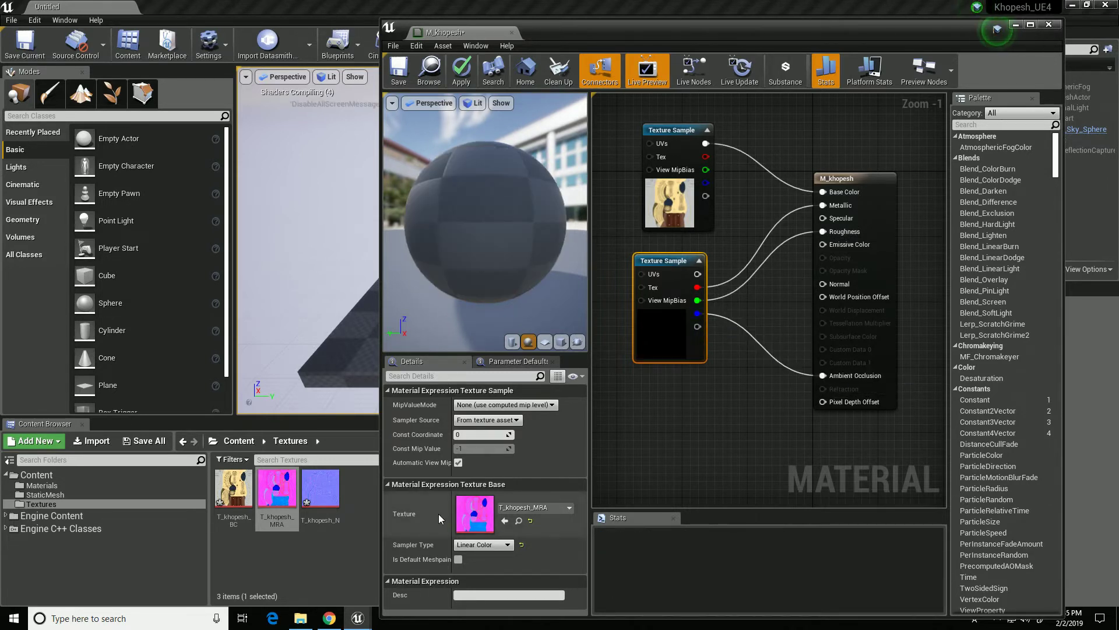
Step: Connect T_khopesh_N to Normal, then save and close M_khopesh
left_click_drag(325, 502, 672, 421)
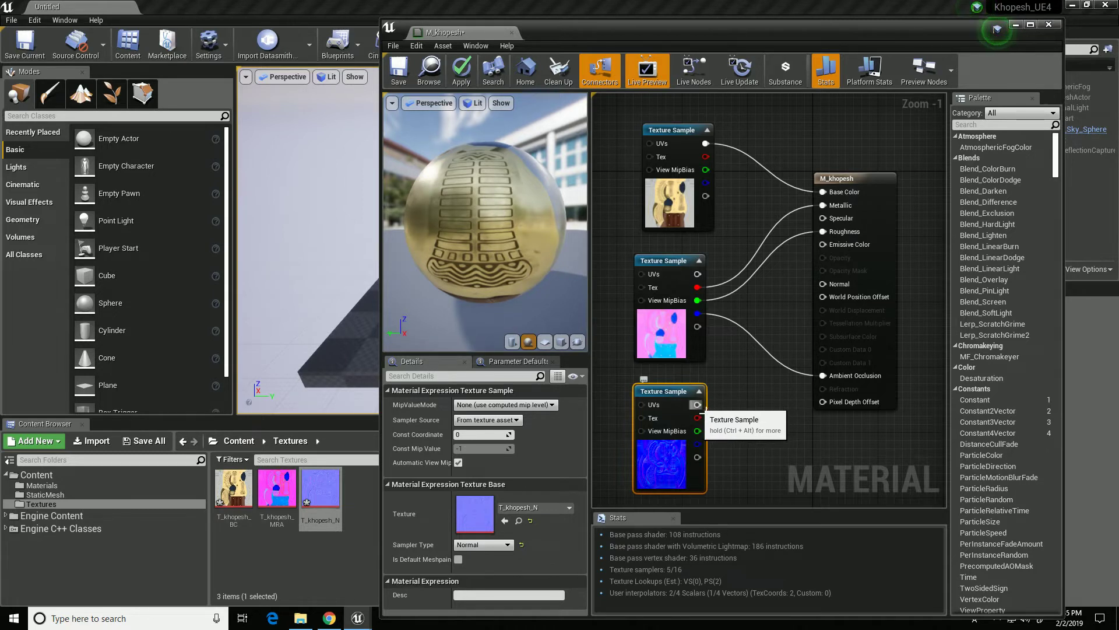
left_click_drag(698, 405, 822, 285)
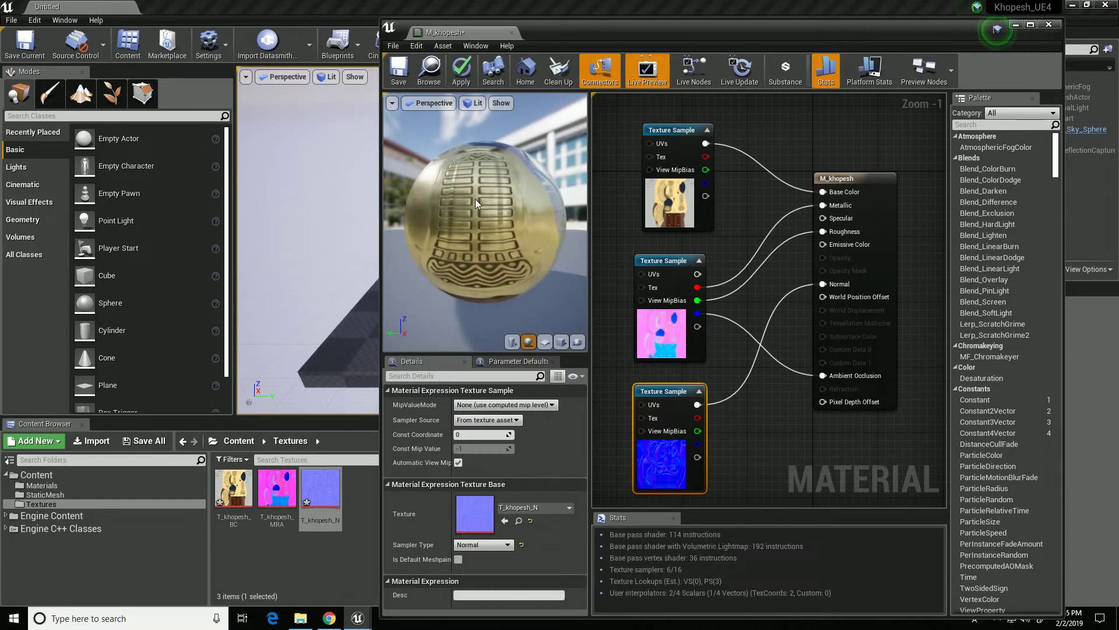
left_click_drag(475, 201, 388, 212)
left_click(395, 73)
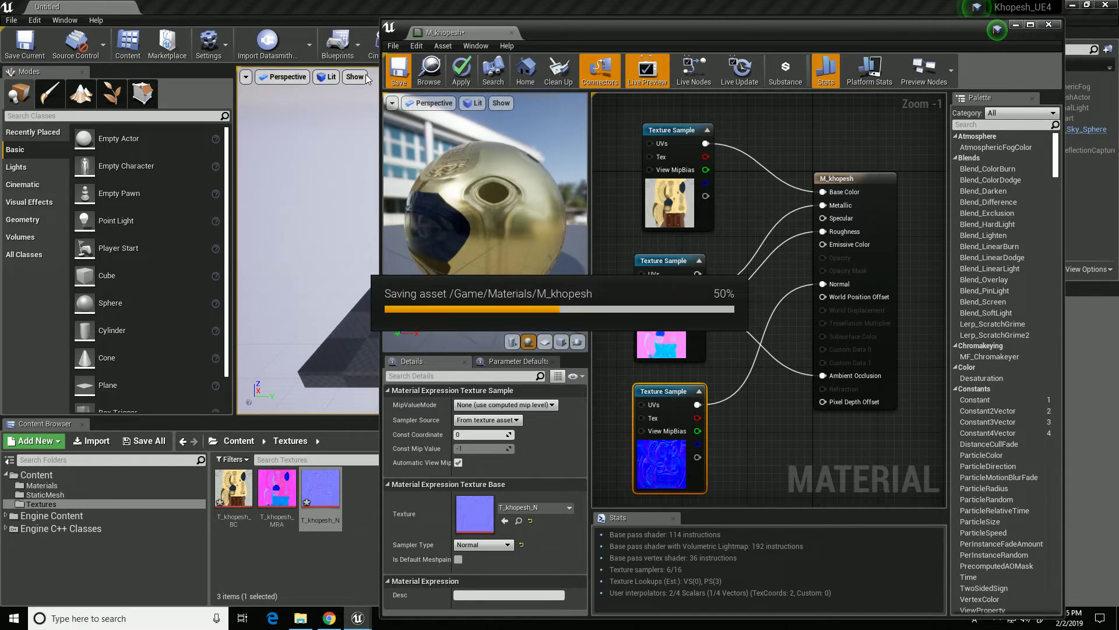
left_click(1043, 26)
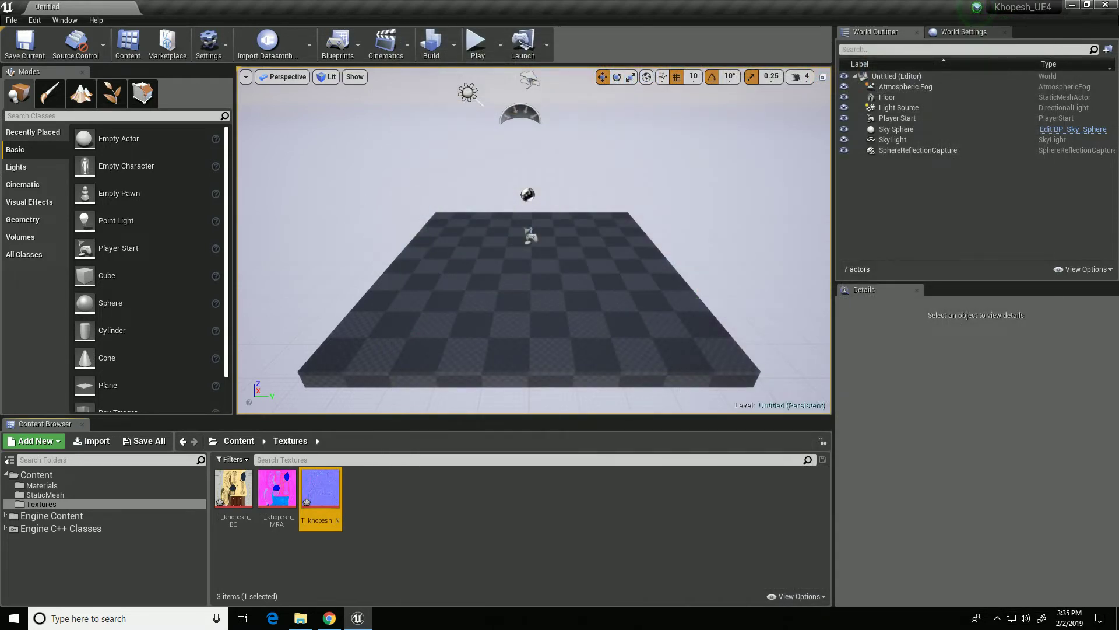
Step: Set SM_khopesh's Element 0 material to M_khopesh, then save and close the mesh editor
left_click(59, 494)
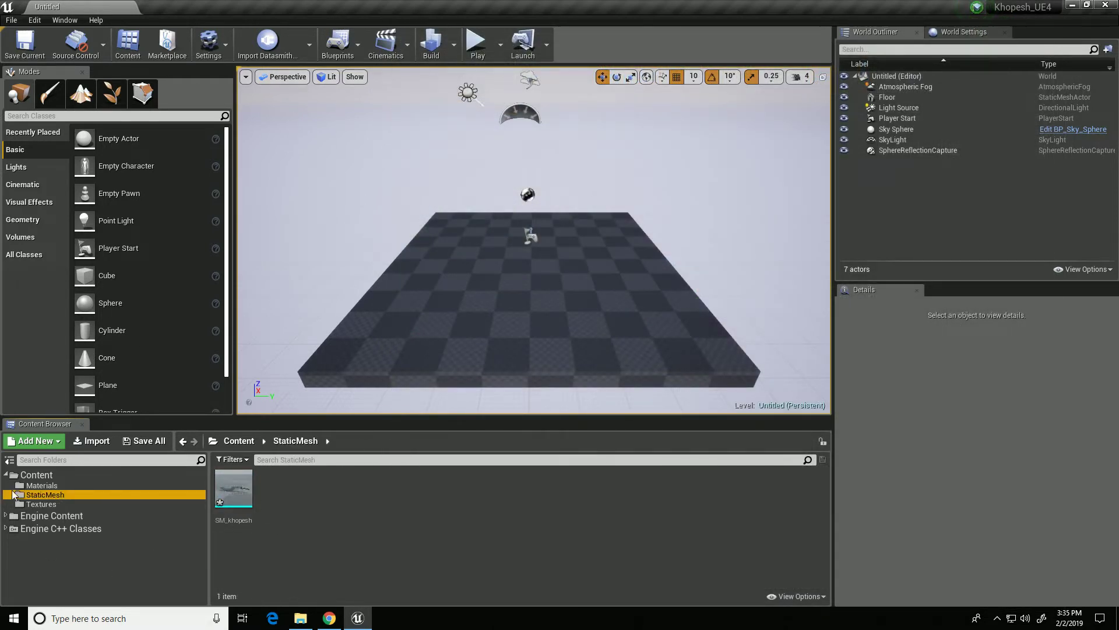
double_click(248, 496)
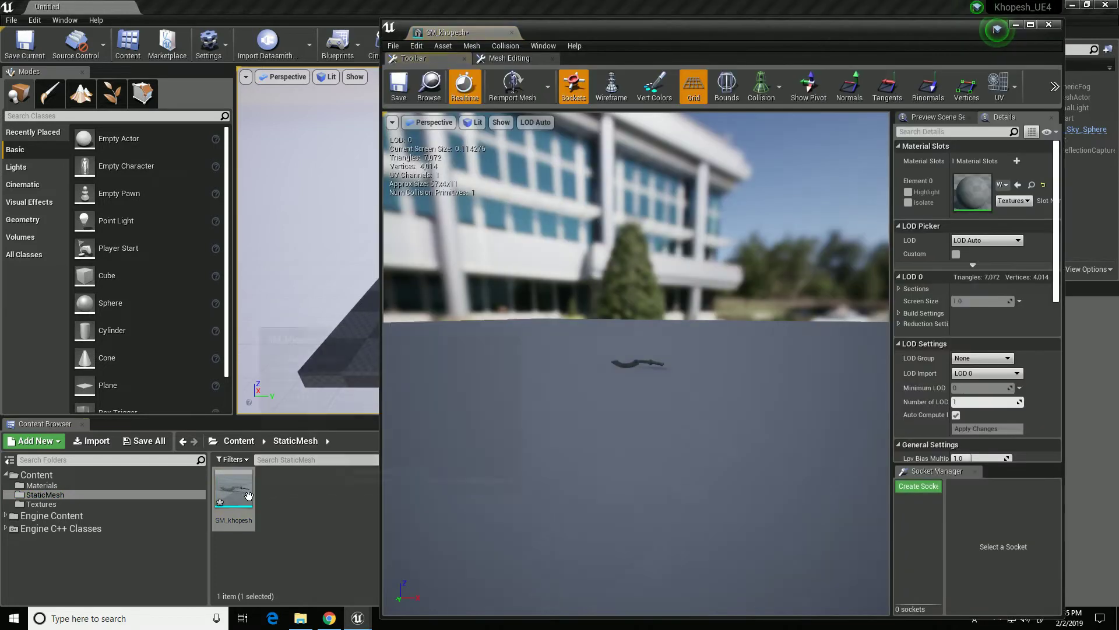
left_click(42, 485)
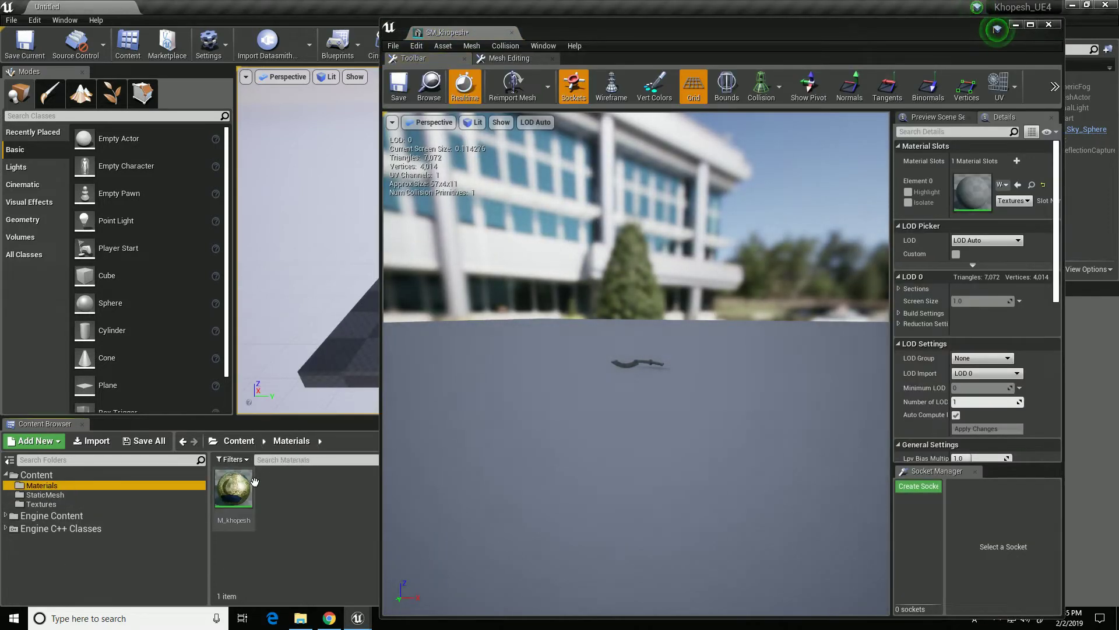
left_click(252, 489)
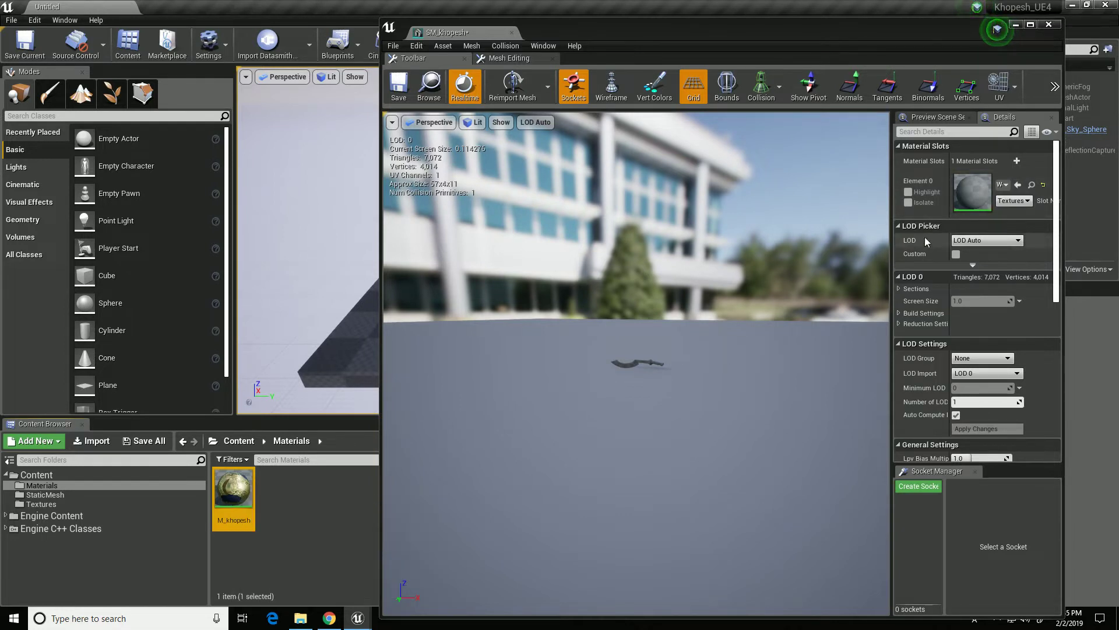
left_click(1019, 185)
scroll(637, 363, "up", 5)
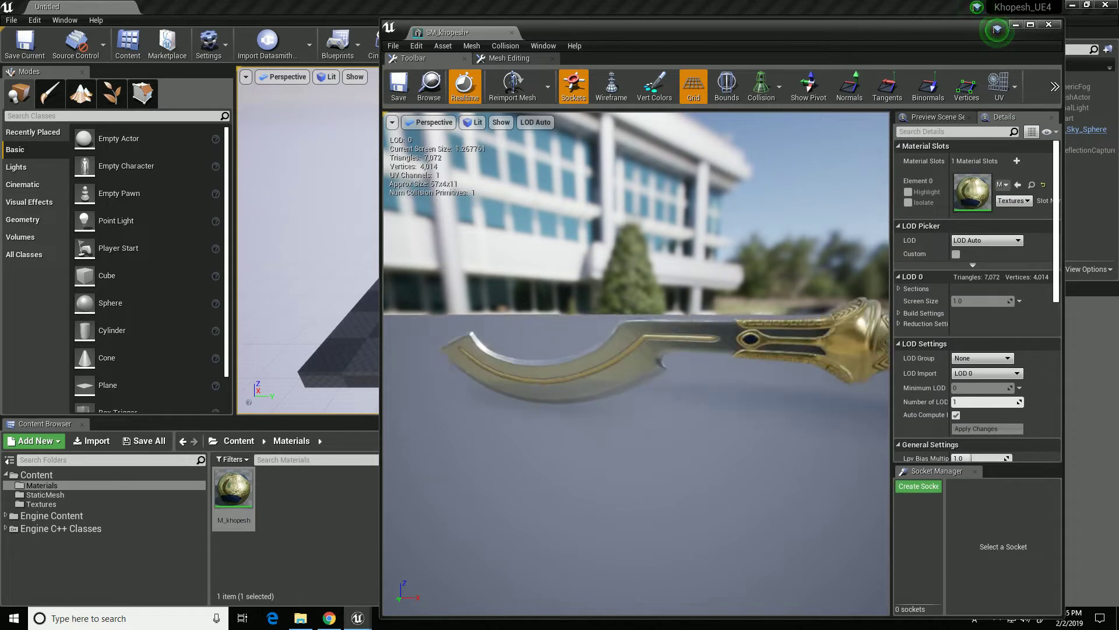
left_click_drag(637, 364, 612, 298)
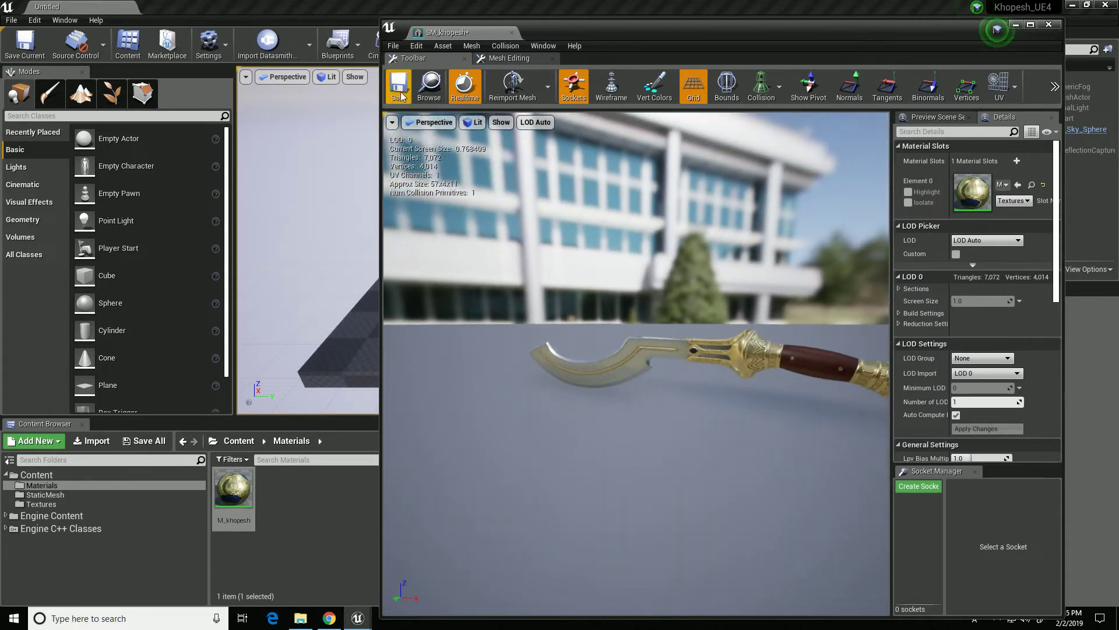
left_click(398, 87)
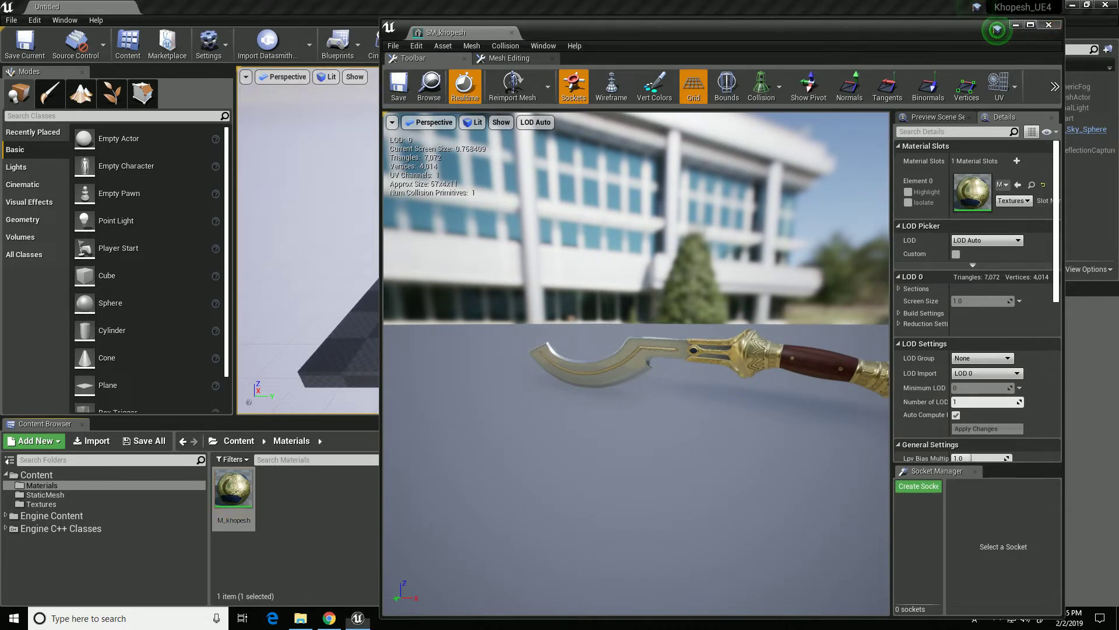
left_click(1048, 24)
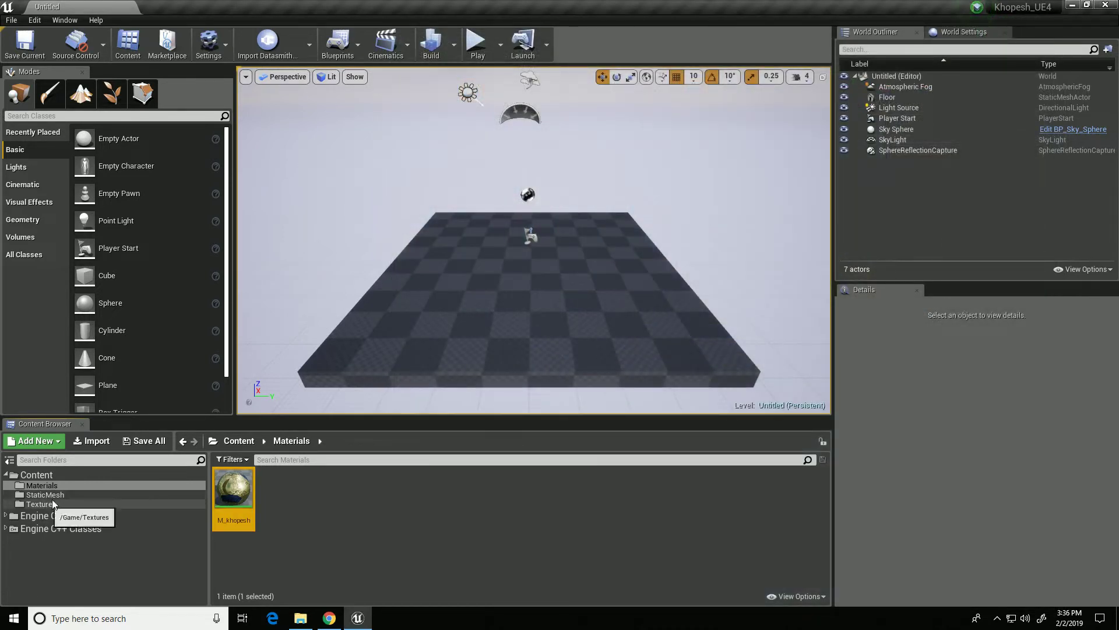
Step: With the StaticMesh folder listed, create a new level from the Empty Level template
left_click(111, 495)
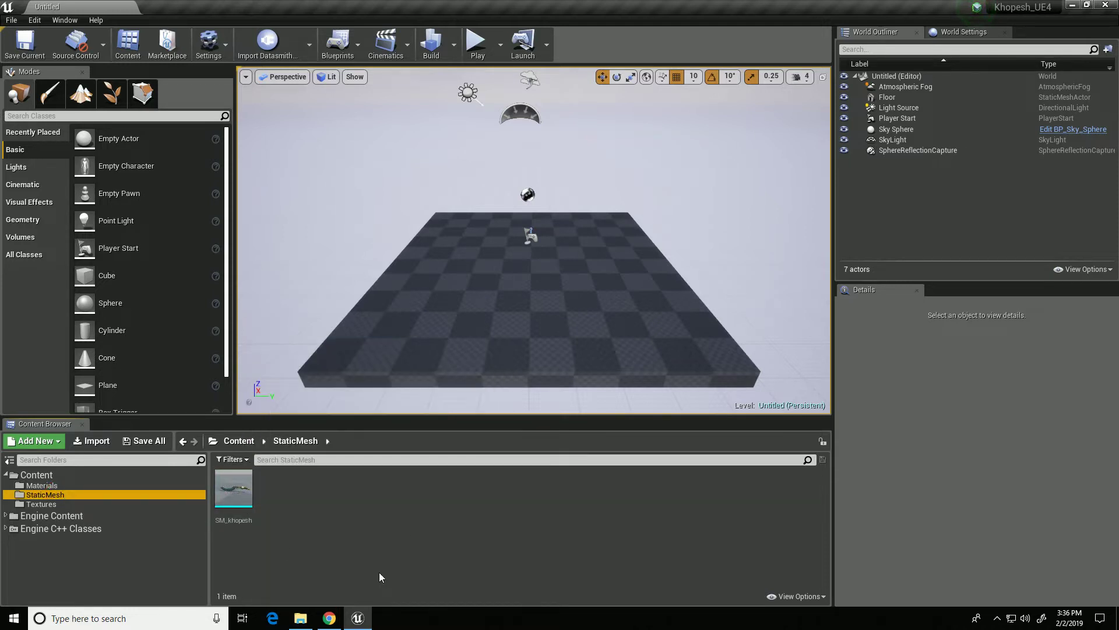
left_click(11, 20)
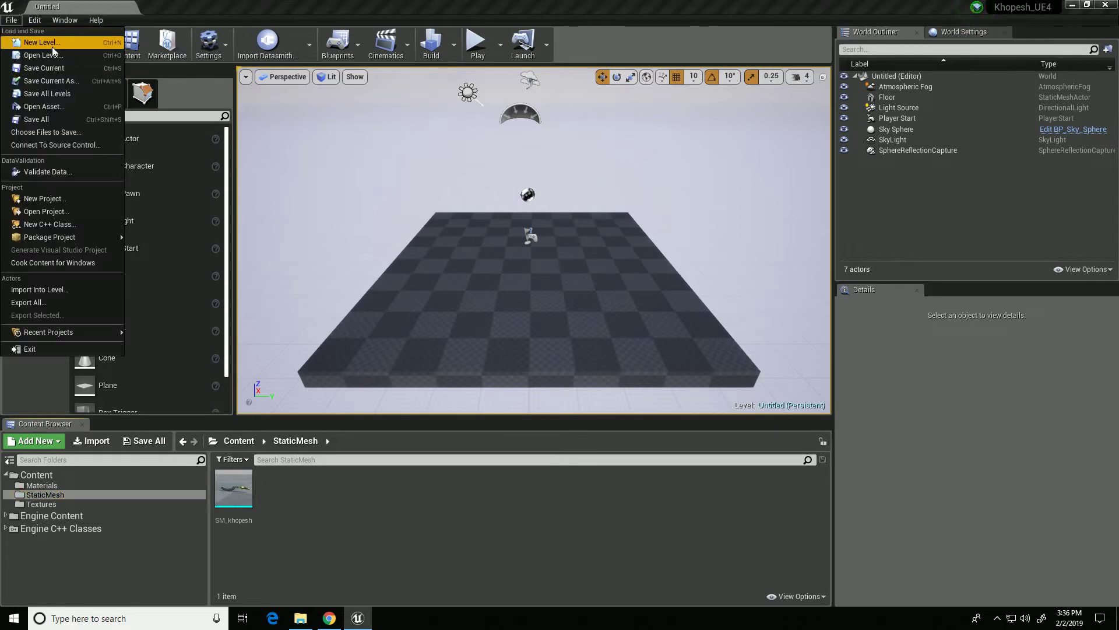
left_click(35, 40)
left_click(660, 238)
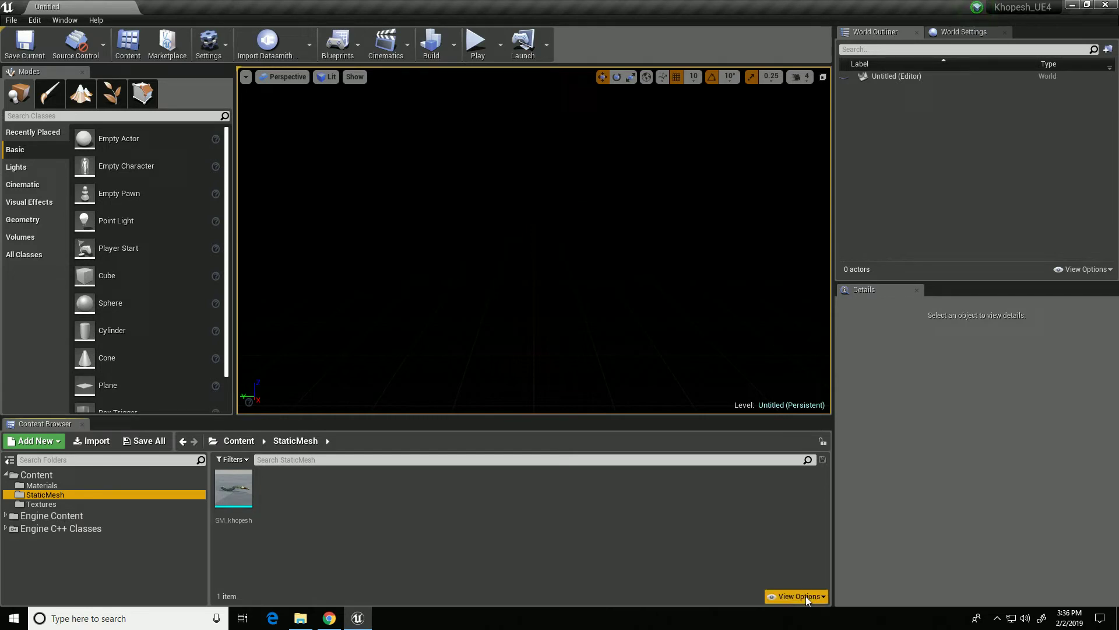
left_click(827, 597)
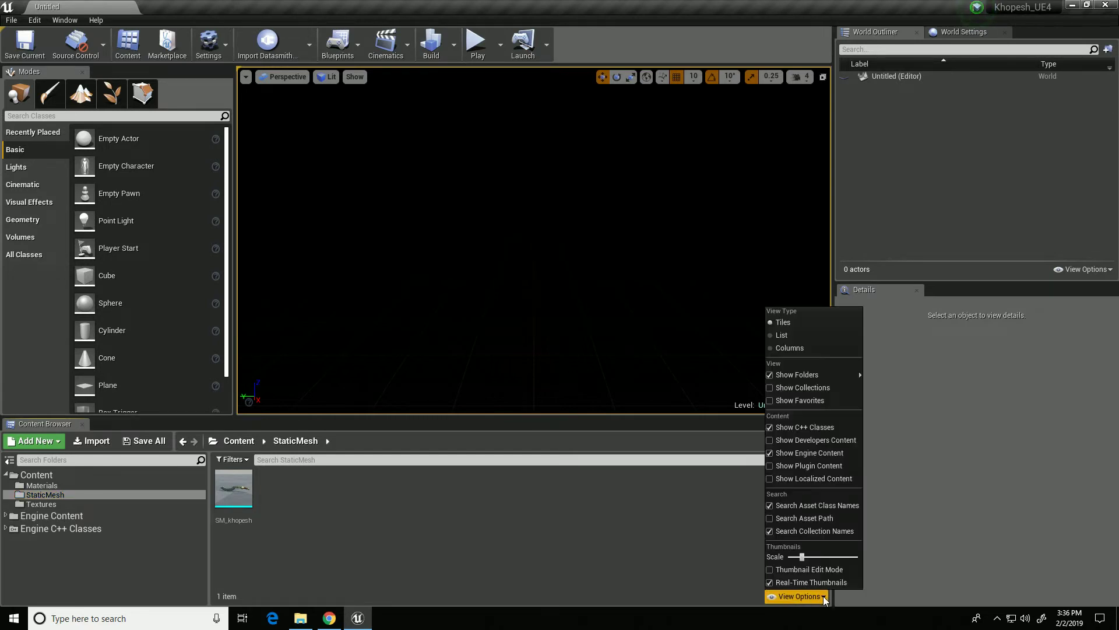
Step: Show Engine Content in the Content Browser's folder tree and browse the Engine Content folder
left_click(770, 453)
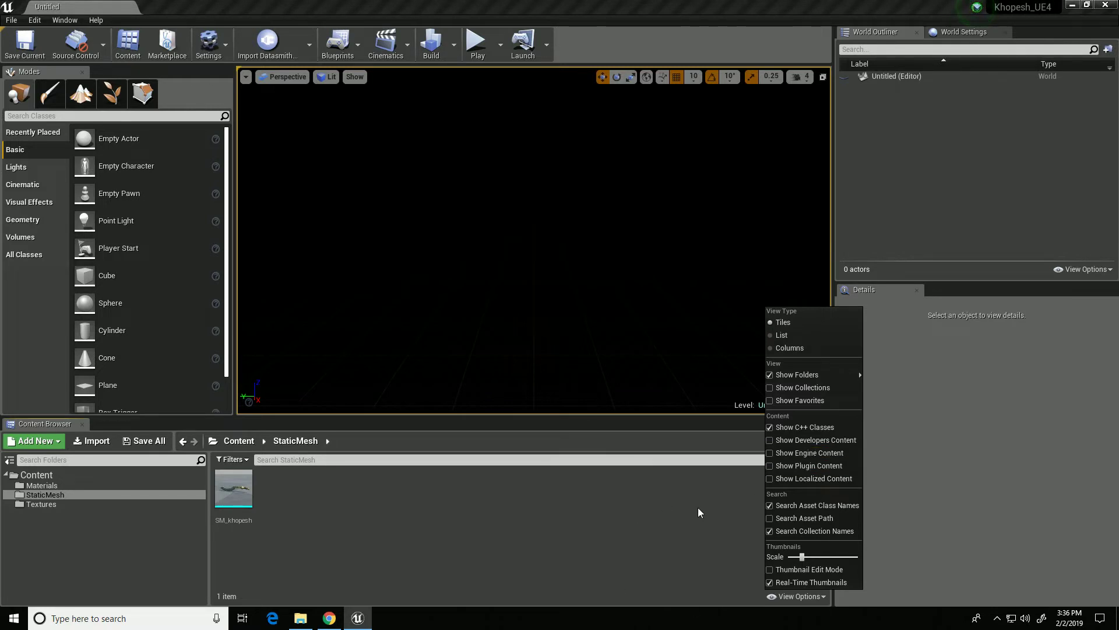
left_click(710, 573)
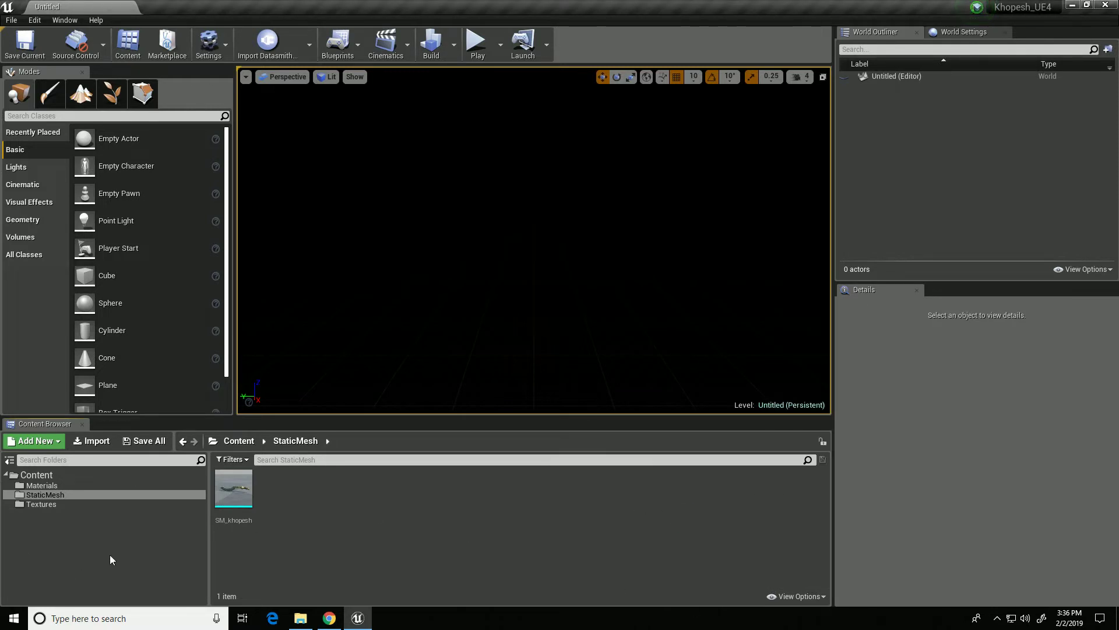
left_click(817, 597)
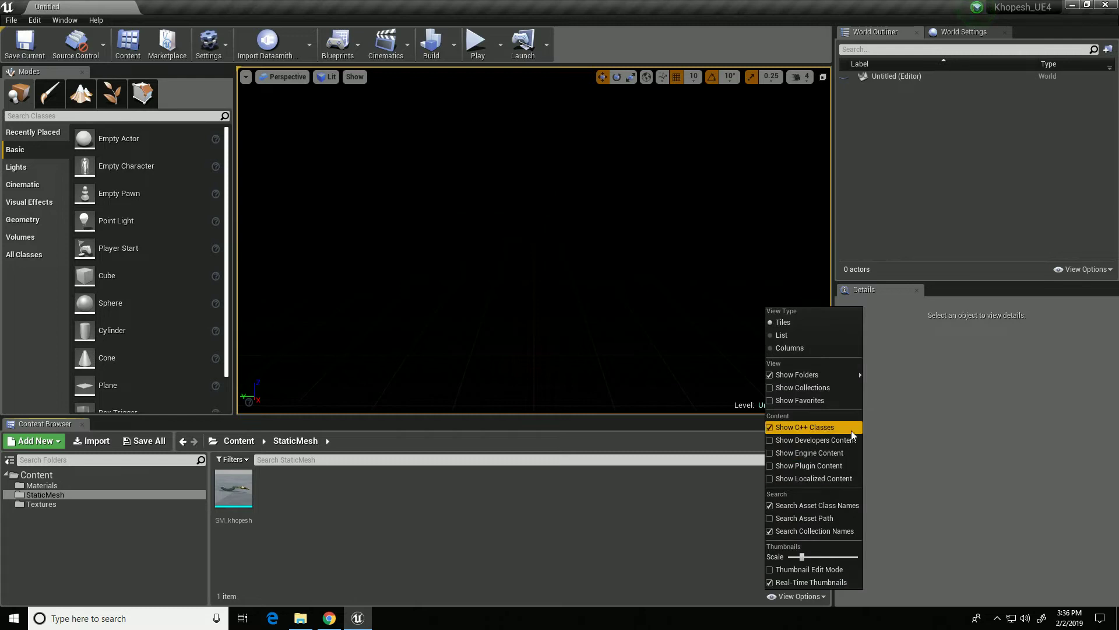
left_click(769, 454)
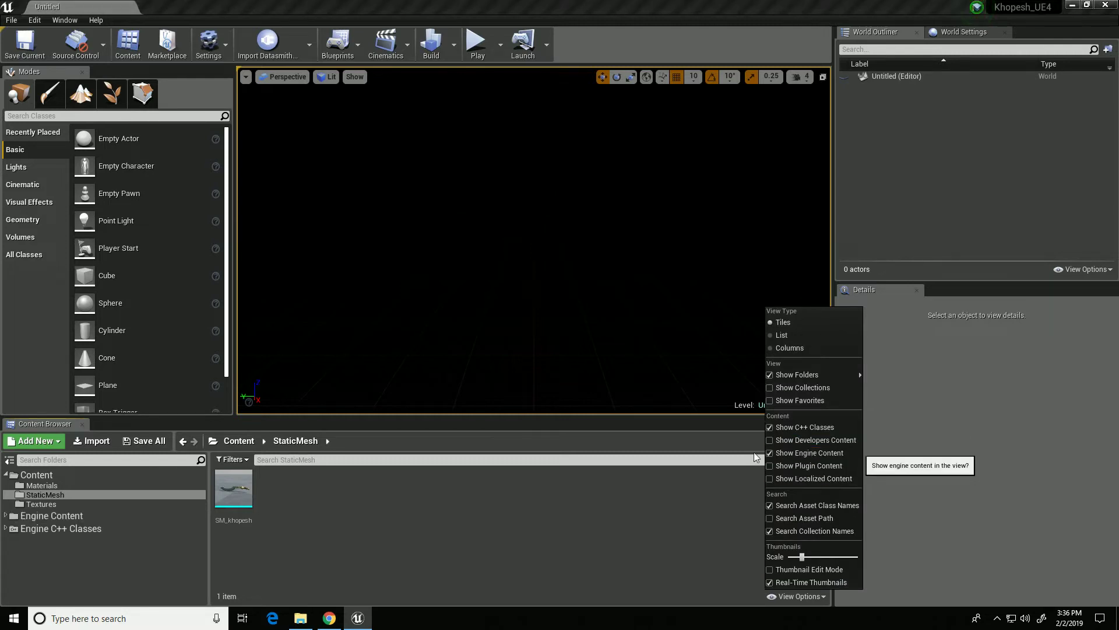
left_click(55, 517)
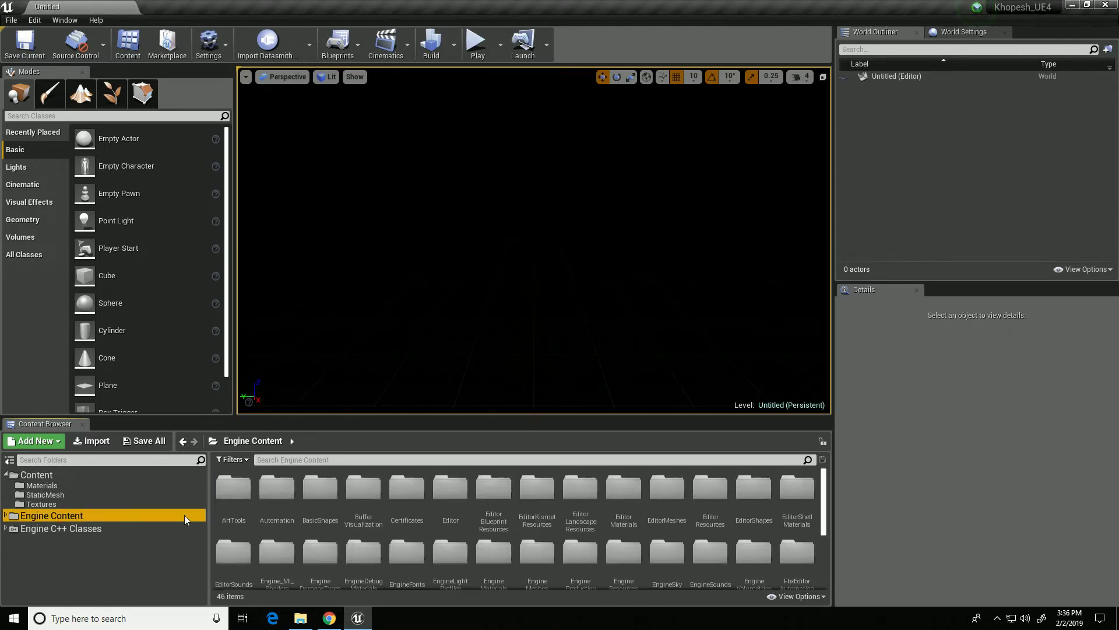
Step: Search Engine Content for 'sky', place EditorSkySphere in the viewport, then clear the search
left_click(272, 463)
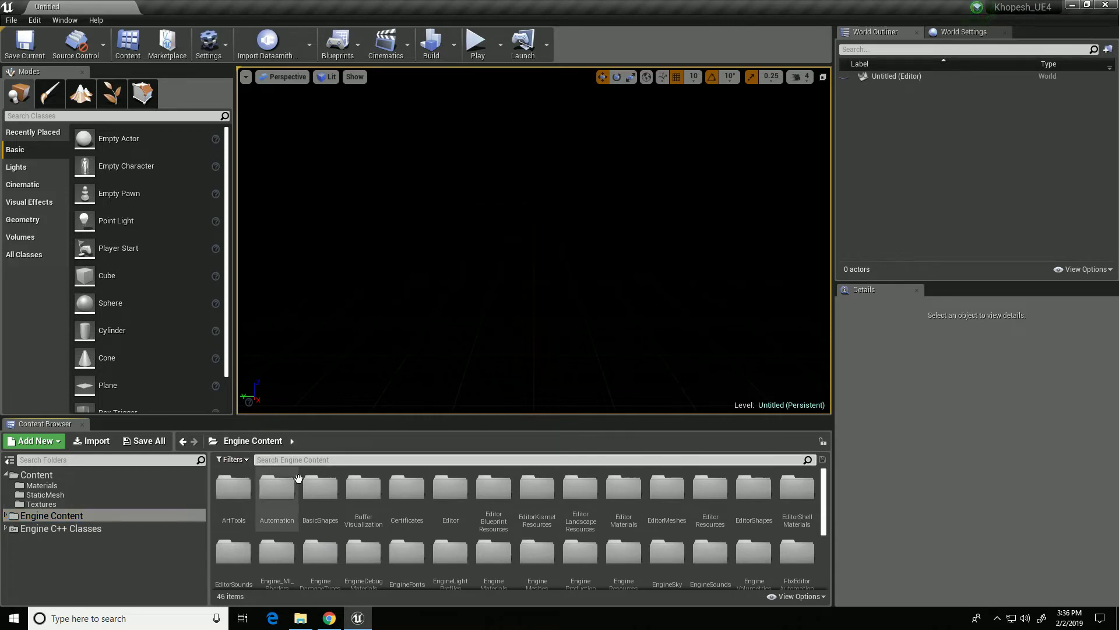
type("sky")
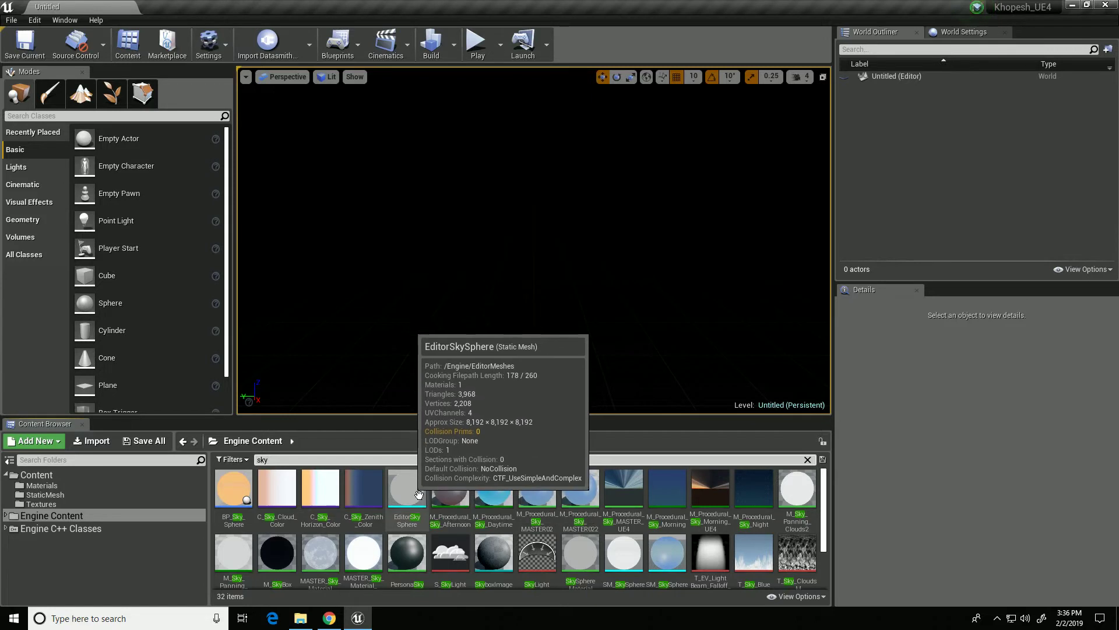
left_click_drag(413, 502, 437, 291)
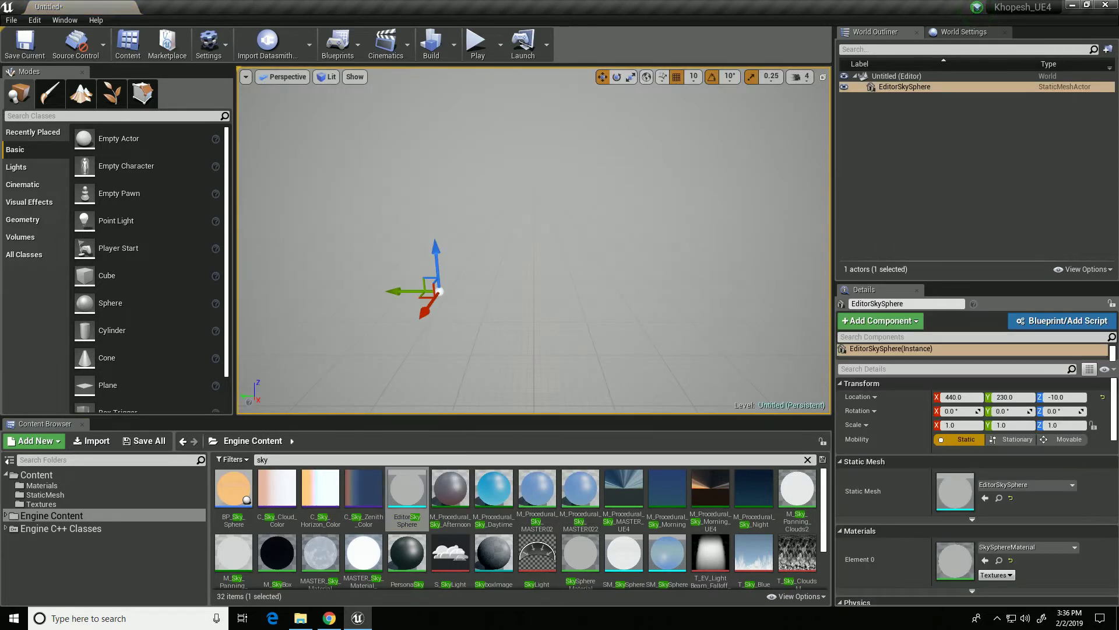
left_click(272, 462)
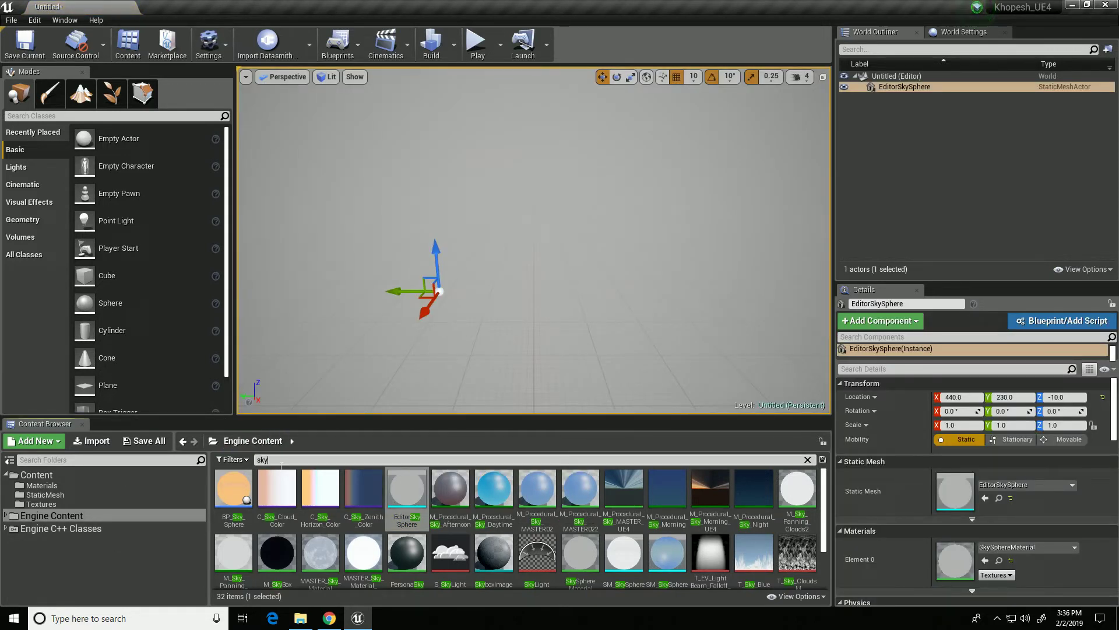
key("BackSpace")
key("BackSpace")
key("BackSpace")
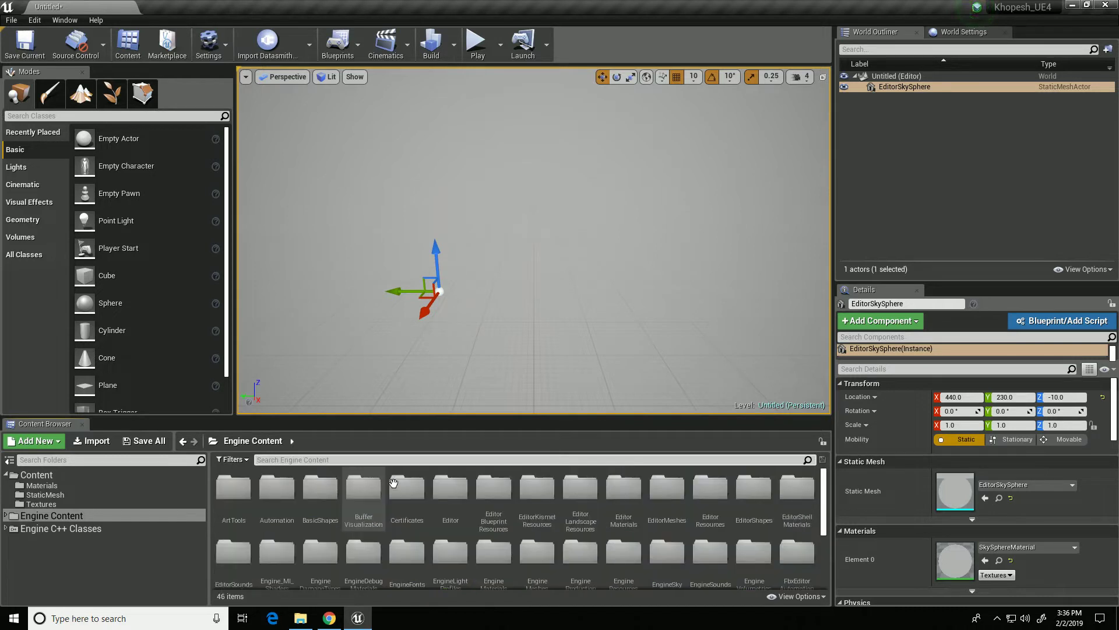
Step: Add a new Material named M_skySphee in the Materials folder and open it in the Material Editor
left_click(47, 487)
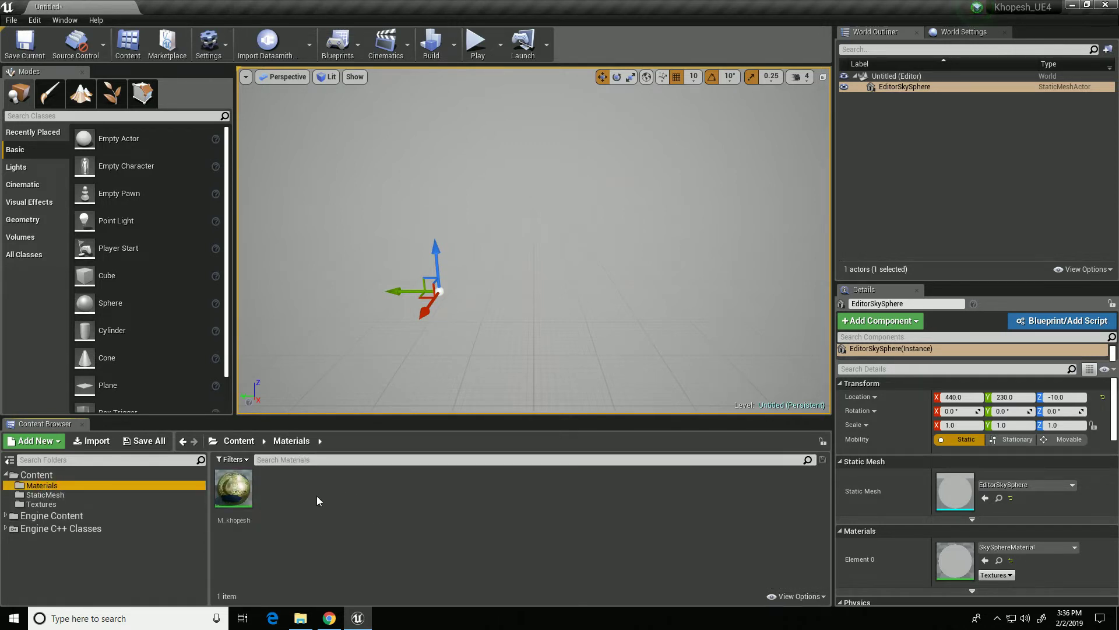
right_click(324, 494)
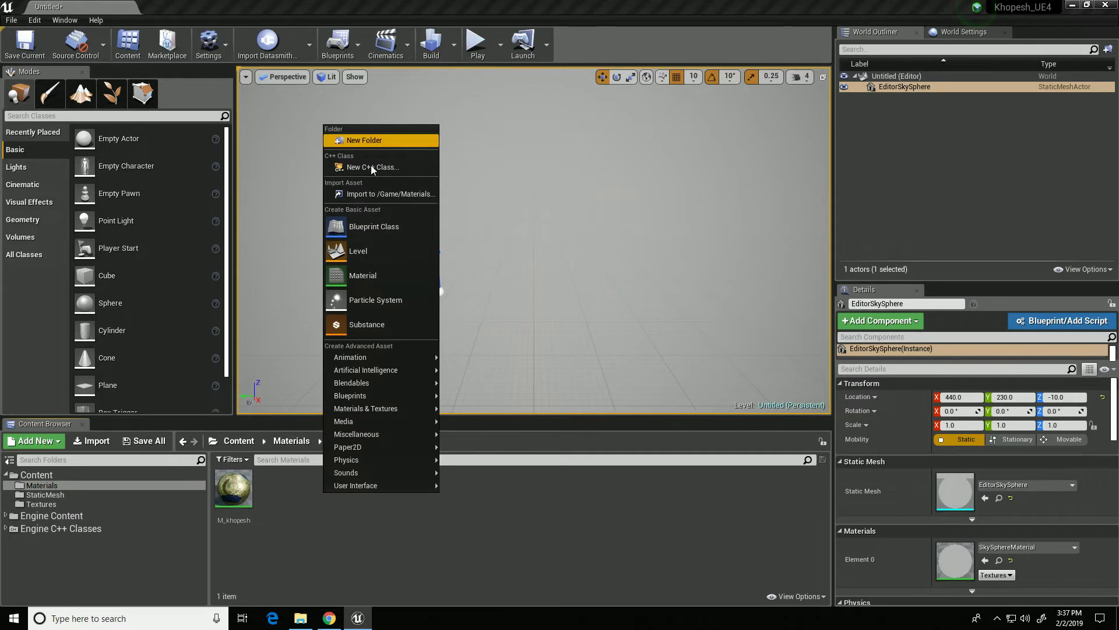
left_click(363, 276)
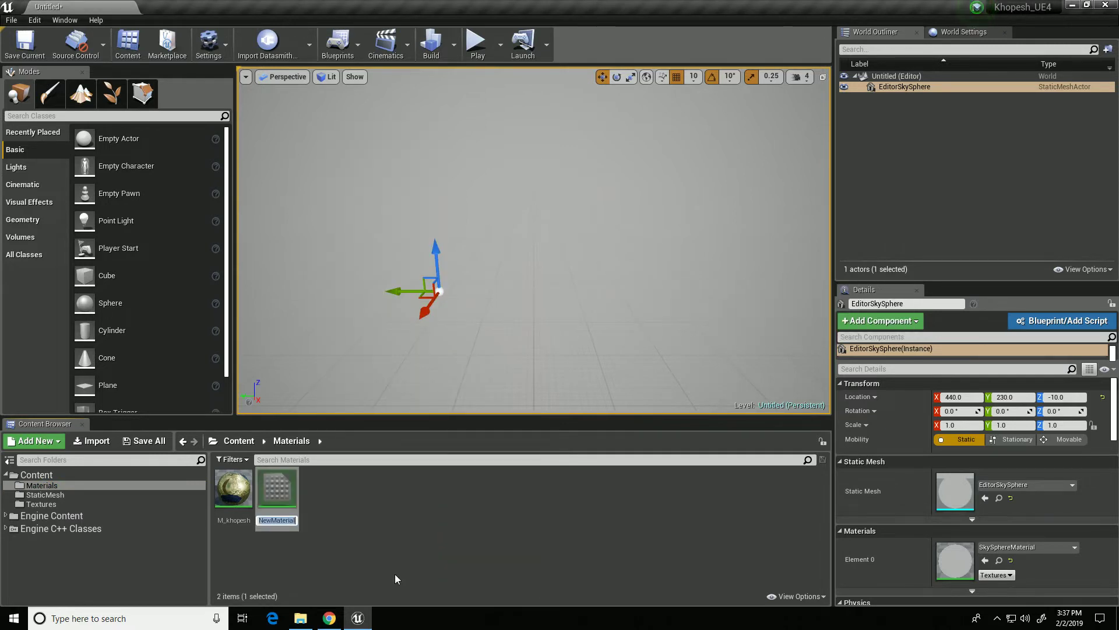
type("M_skySphee")
key("Return")
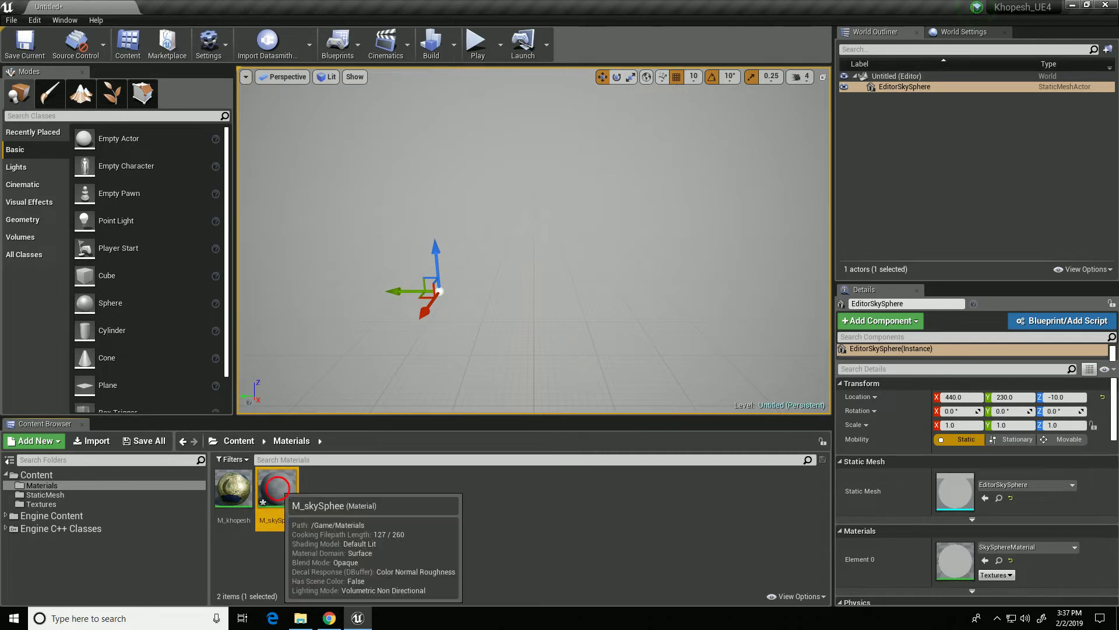
double_click(277, 487)
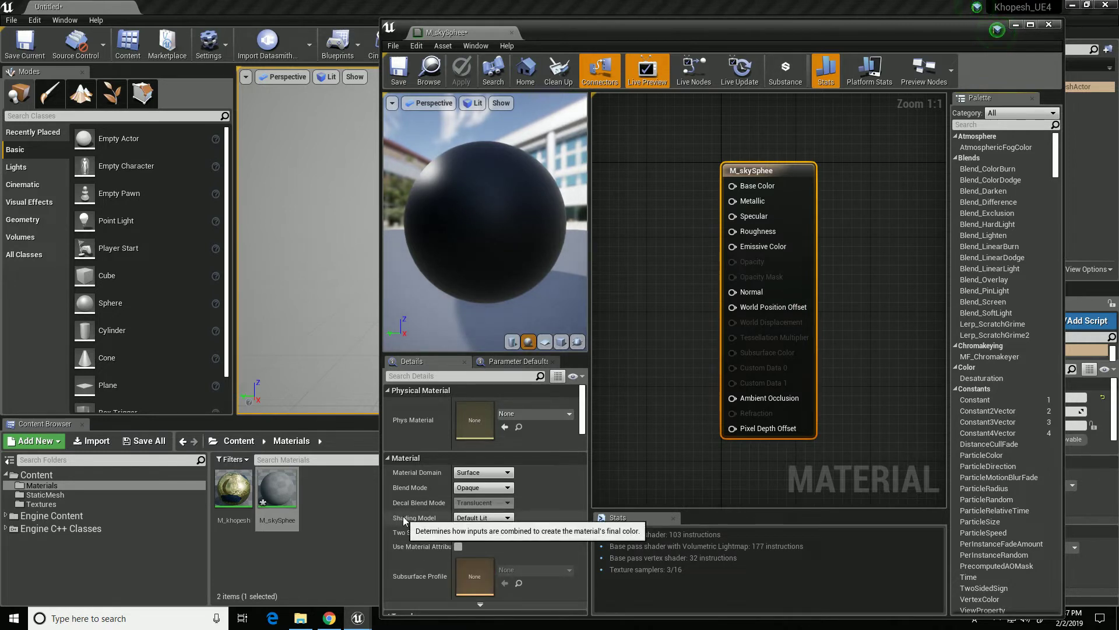
Step: Switch M_skySphee's shading model to Unlit
left_click(481, 518)
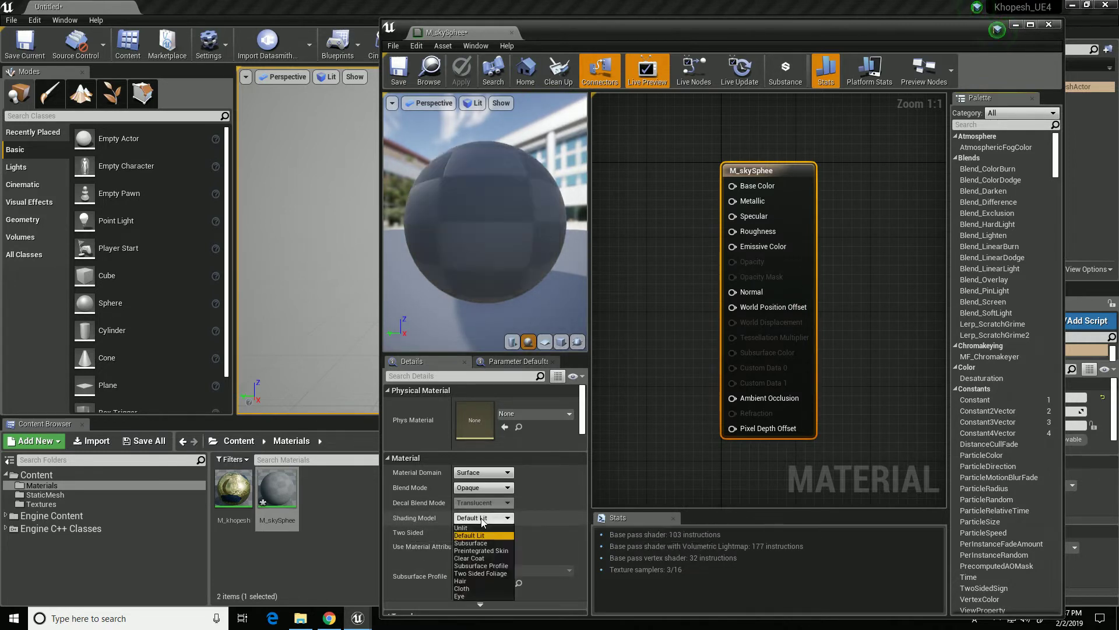
left_click(462, 532)
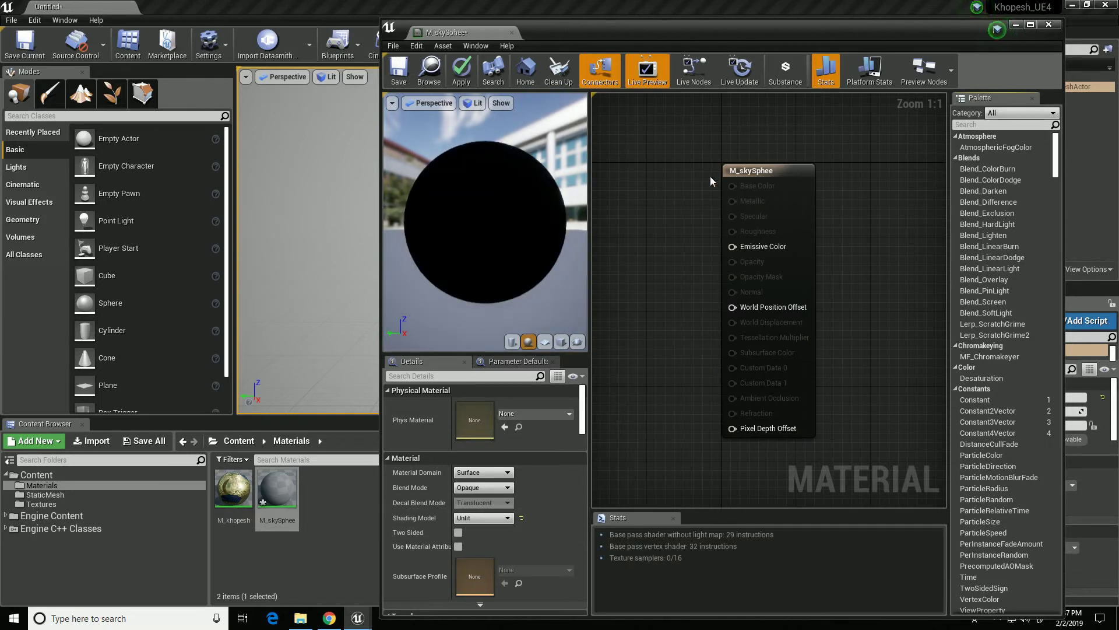
left_click_drag(752, 170, 789, 161)
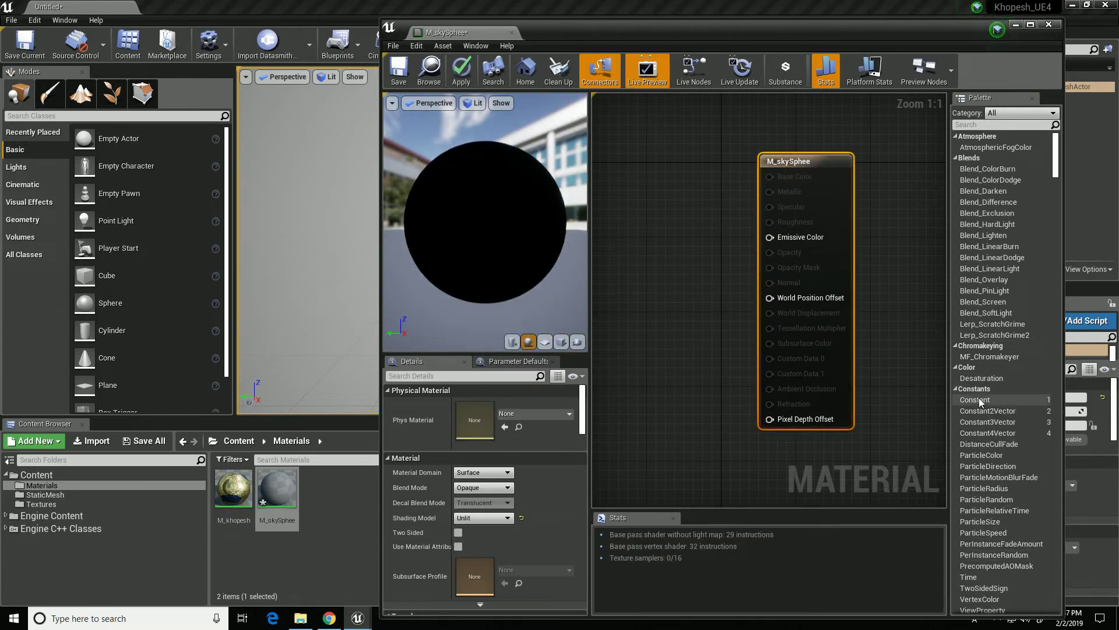
Step: Feed a Constant of 0.1 into Emissive Color, then save and close the material
left_click_drag(978, 401, 770, 237)
left_click(483, 404)
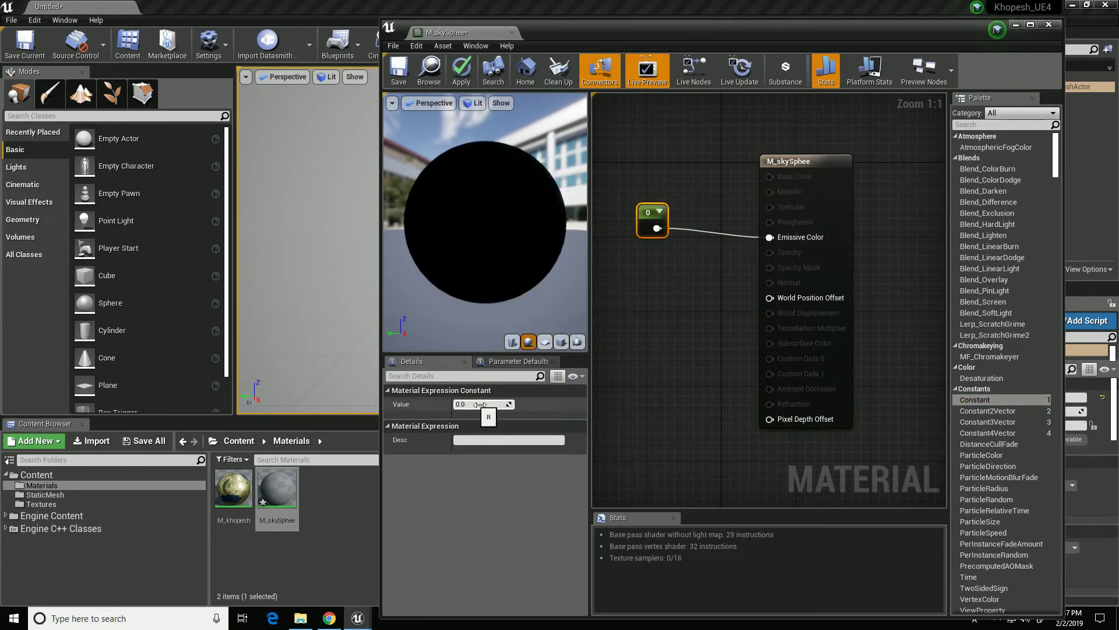
type("1")
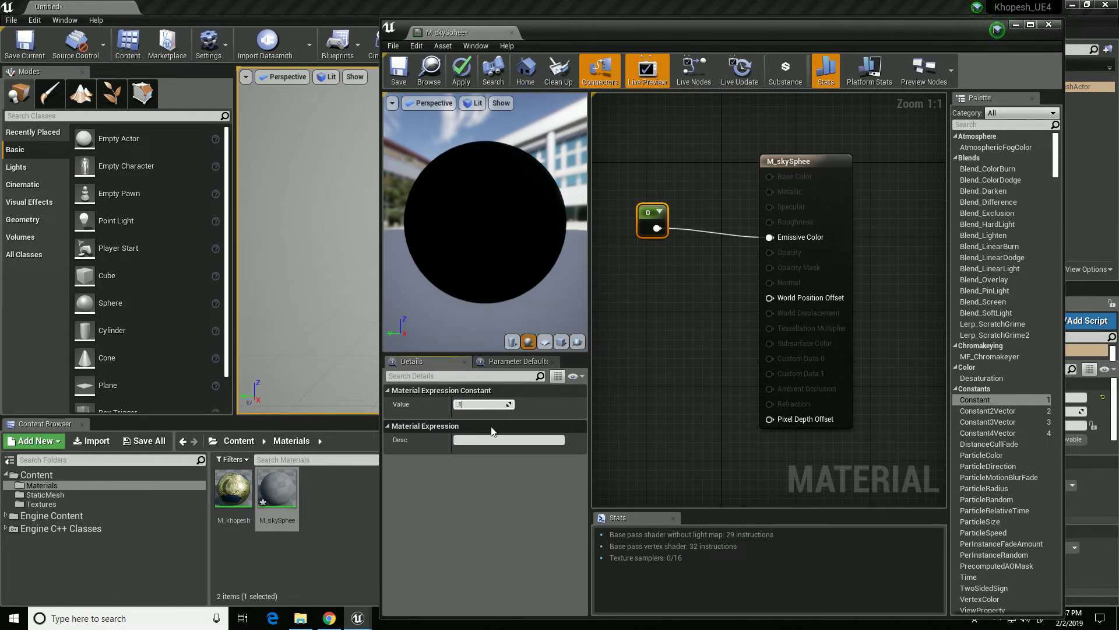
key("Return")
left_click_drag(512, 262, 416, 123)
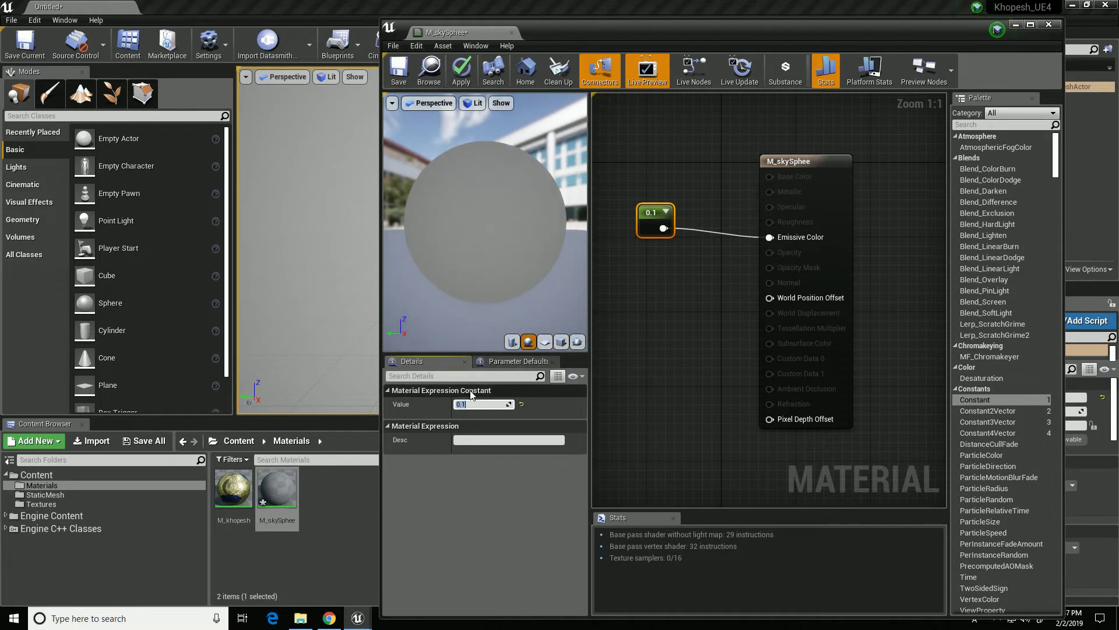
left_click(399, 71)
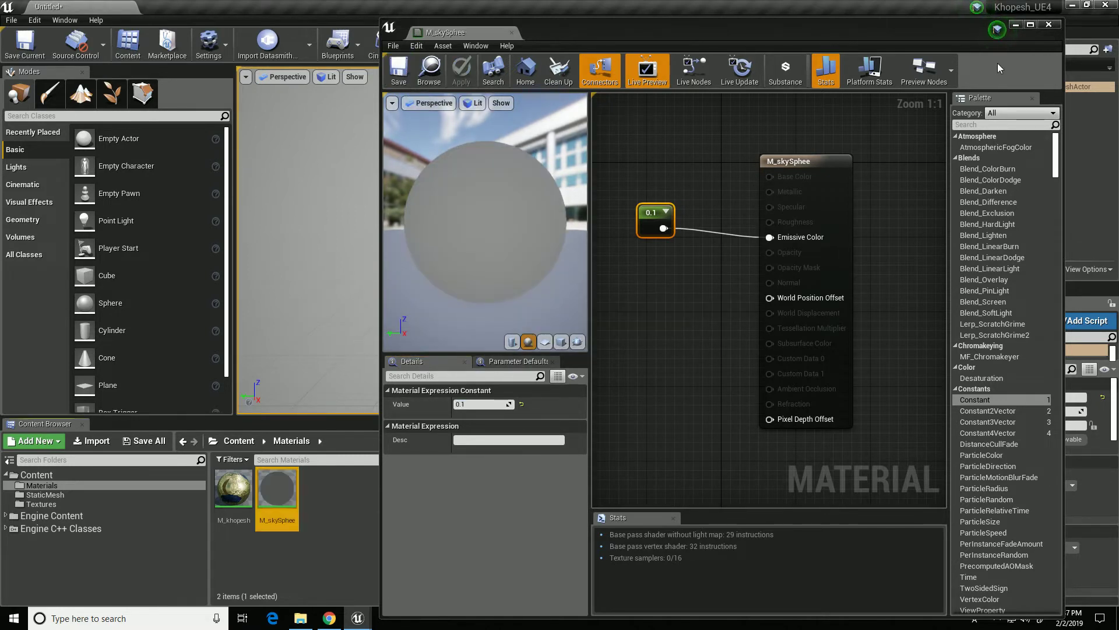
left_click(1048, 25)
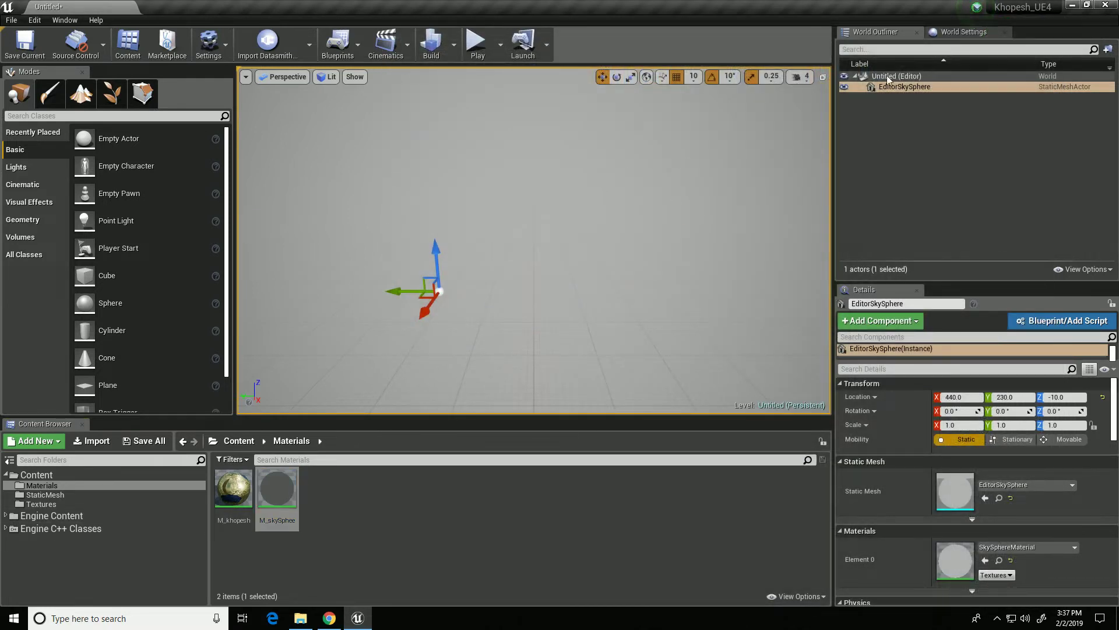
Step: Assign M_skySphee to the EditorSkySphere's Element 0 material slot
left_click(910, 86)
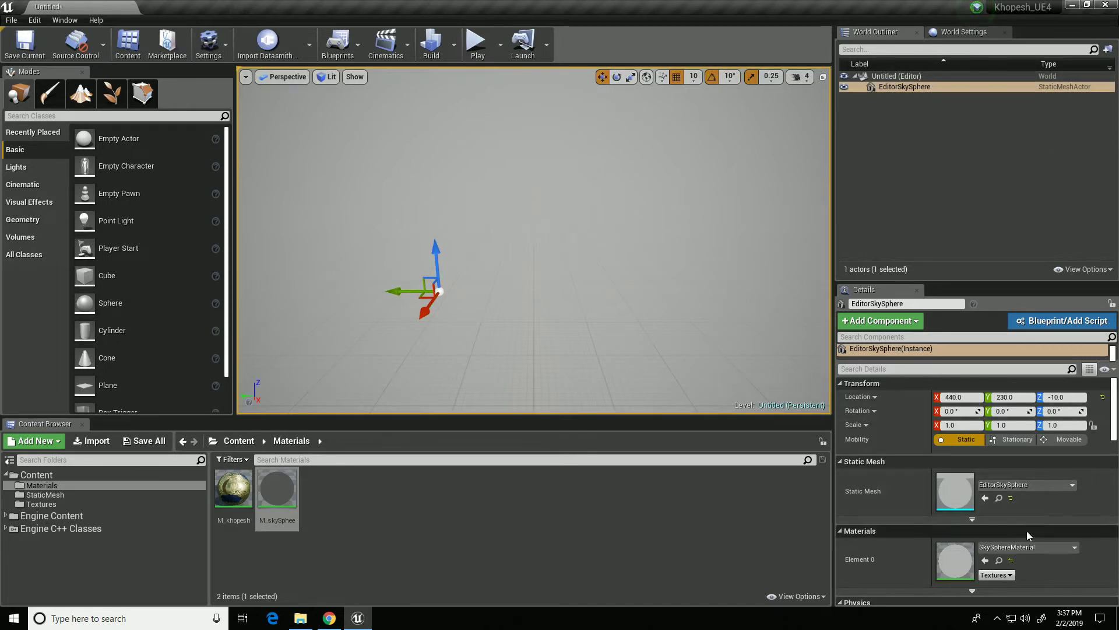
scroll(890, 512, "down", 1)
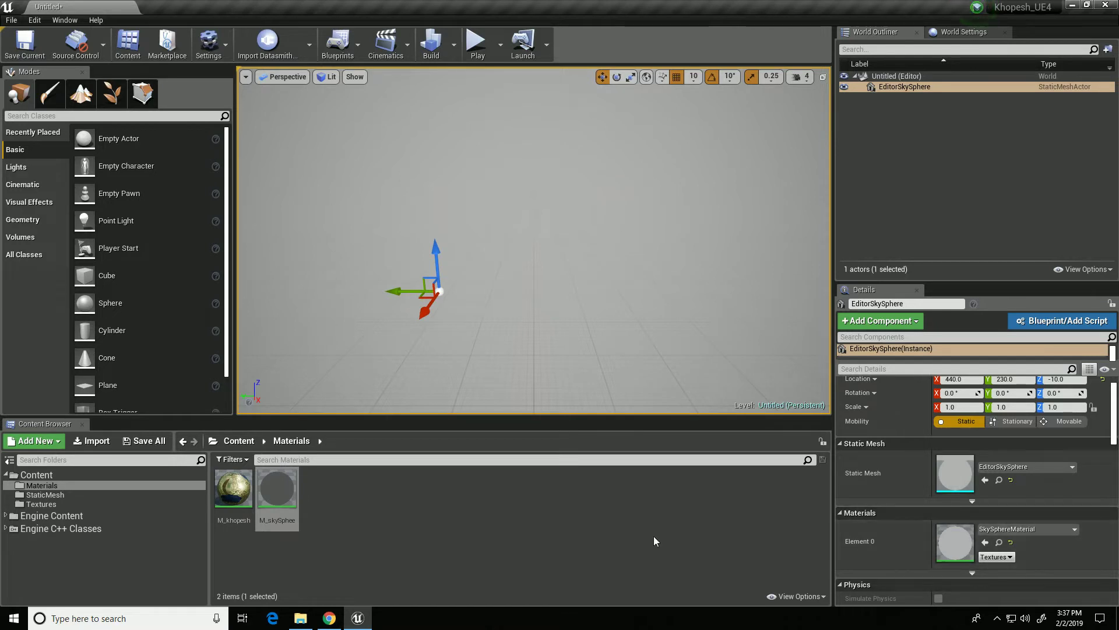
left_click(277, 490)
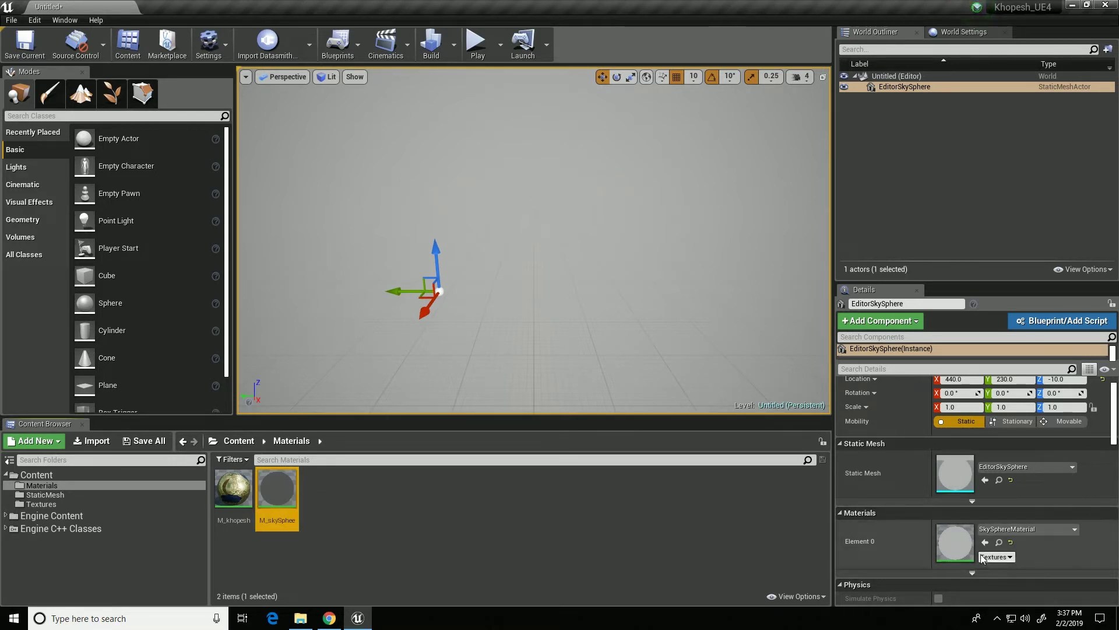
left_click(985, 543)
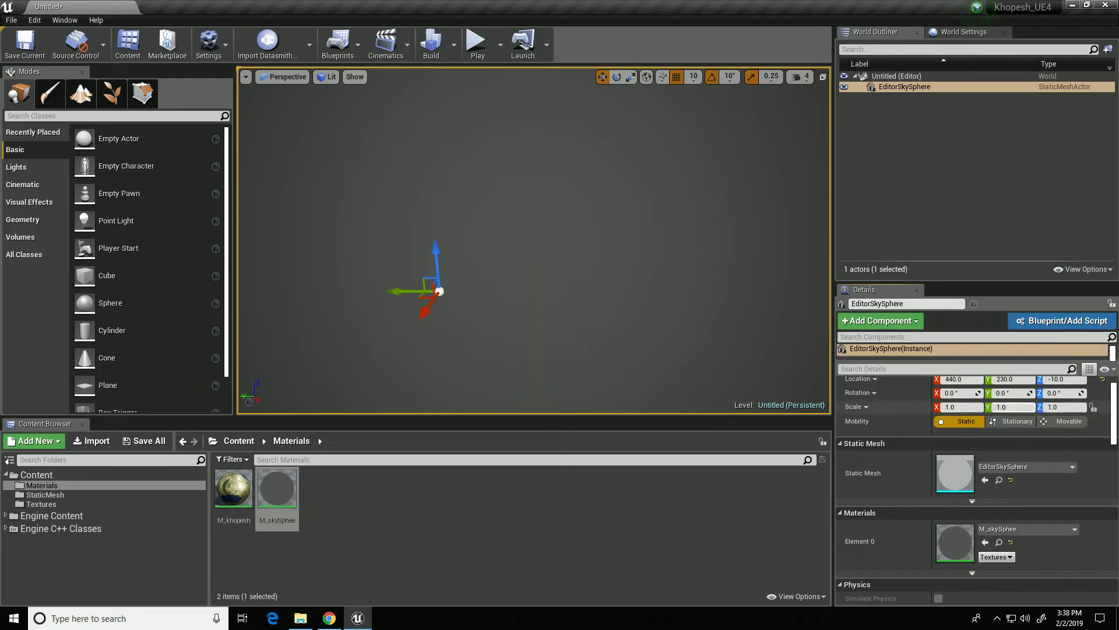
Step: Move the sky sphere to location 0, 0, 0
scroll(1048, 409, "up", 1)
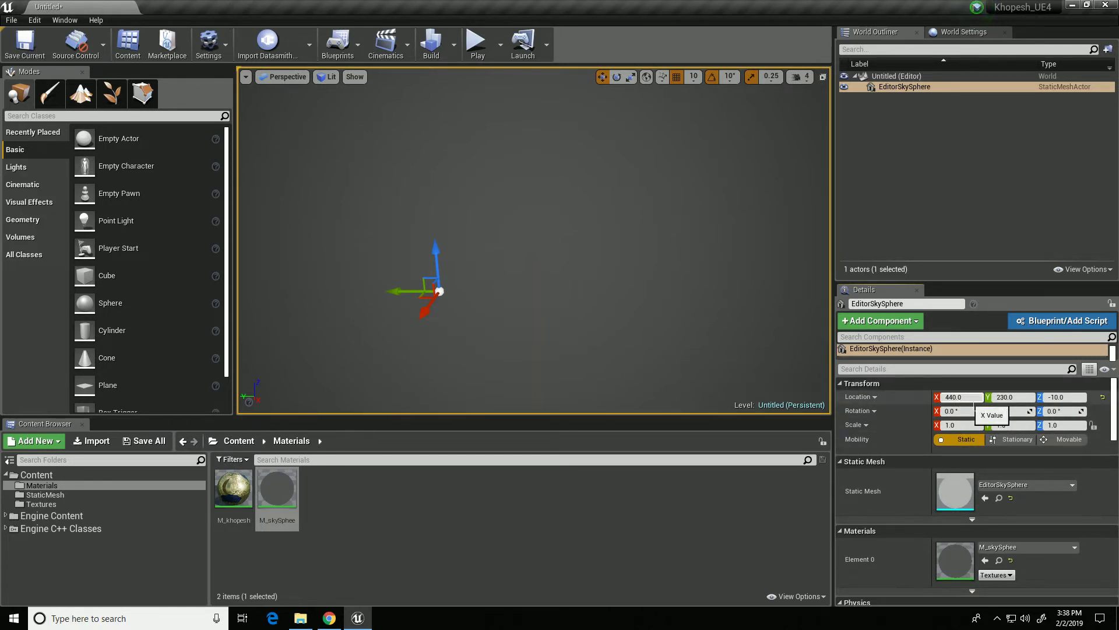
left_click(979, 393)
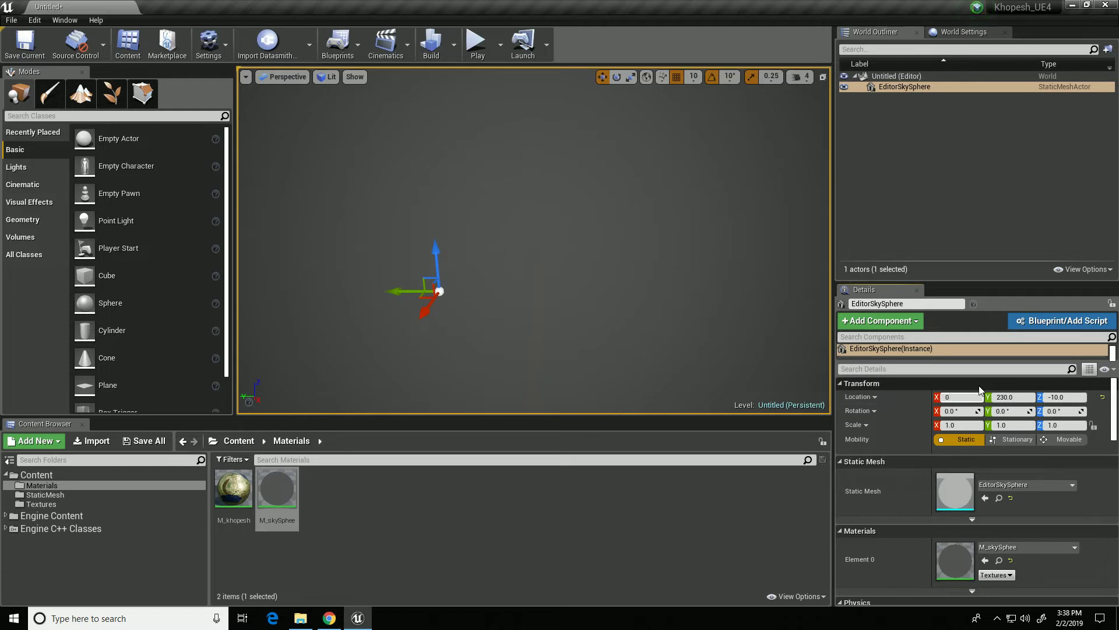
key("Tab")
type("0")
key("Tab")
type("0")
key("Return")
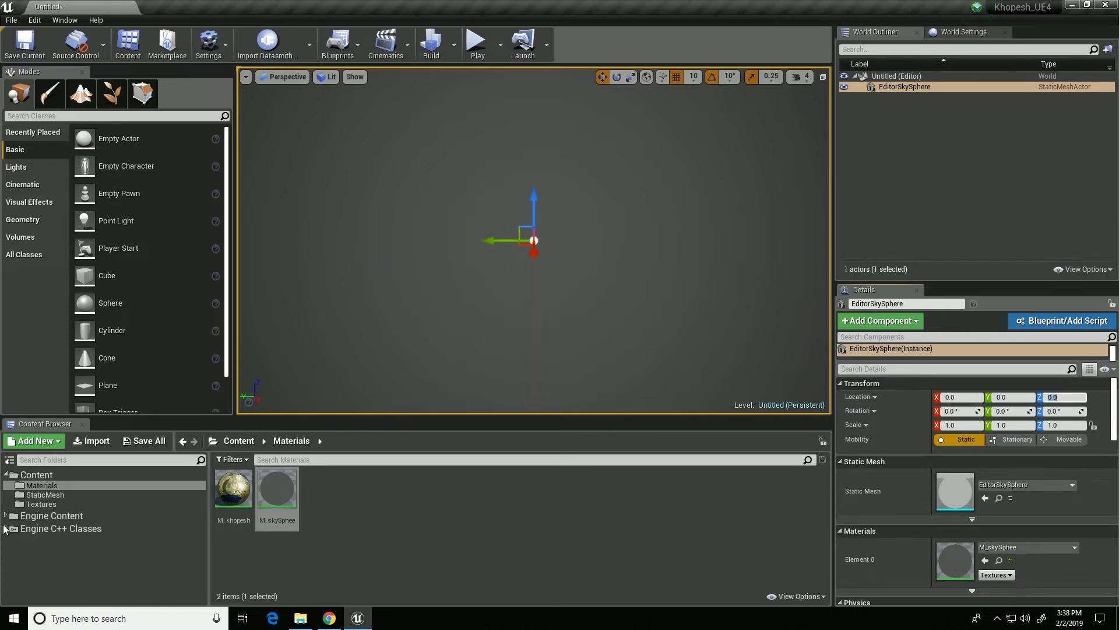
left_click(62, 496)
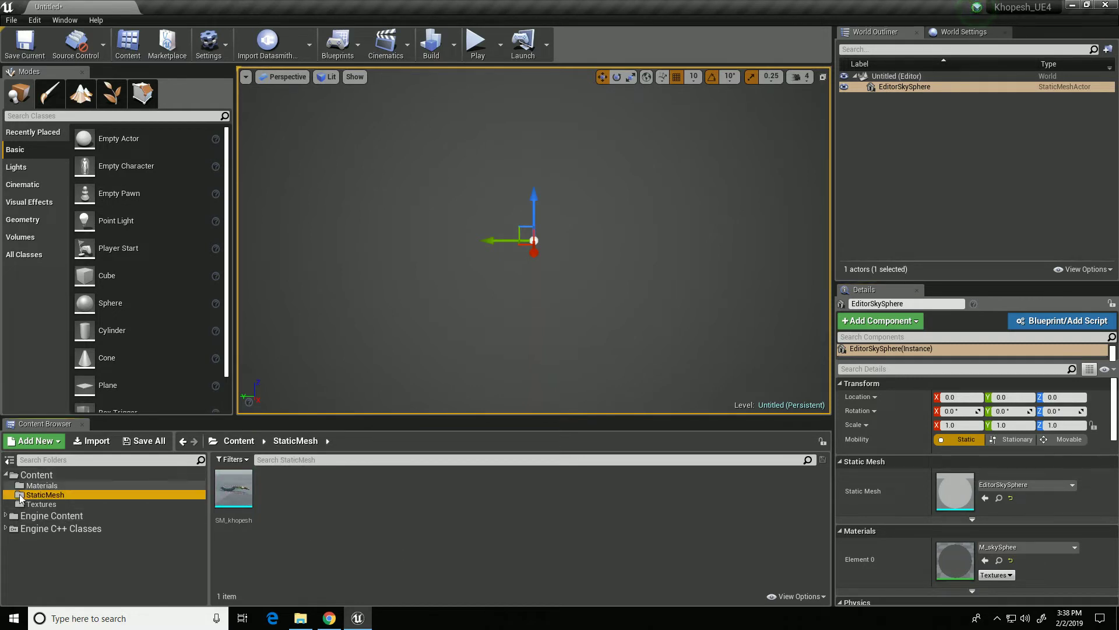
Step: Place the SM_khopesh mesh in the level at location 0, 0, 0
left_click_drag(242, 499, 545, 295)
left_click(973, 400)
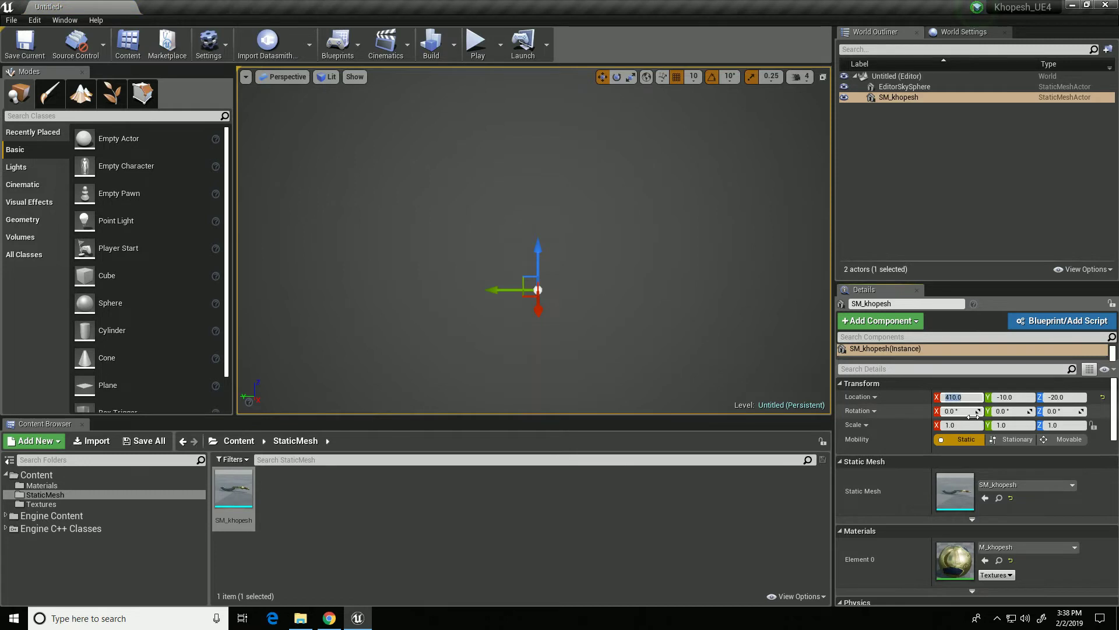
type("0")
key("Tab")
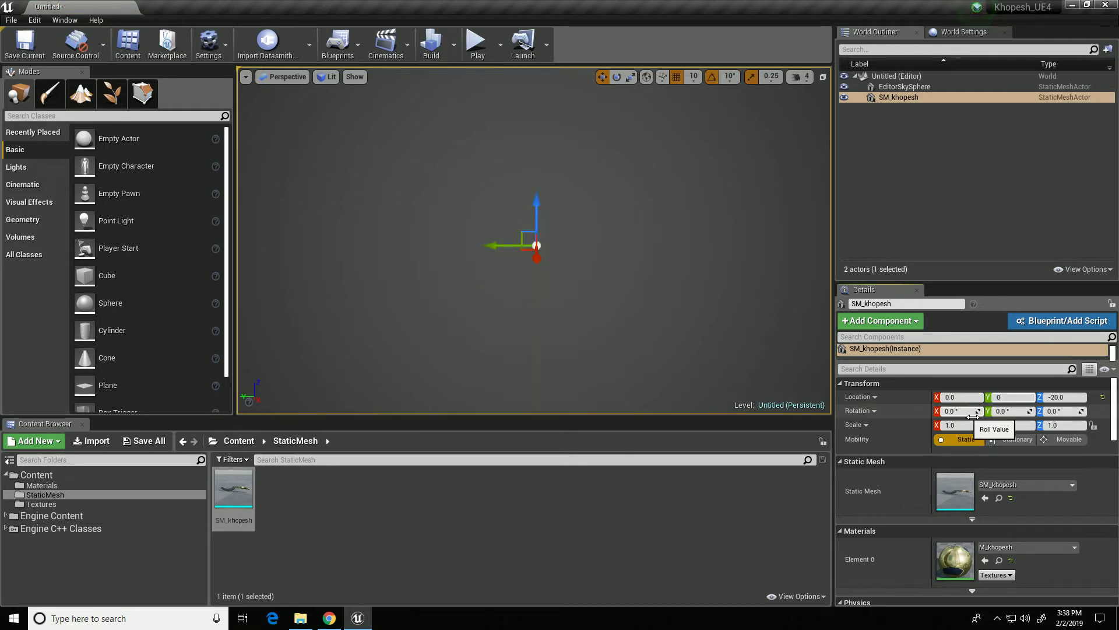
key("Tab")
type("0")
key("Return")
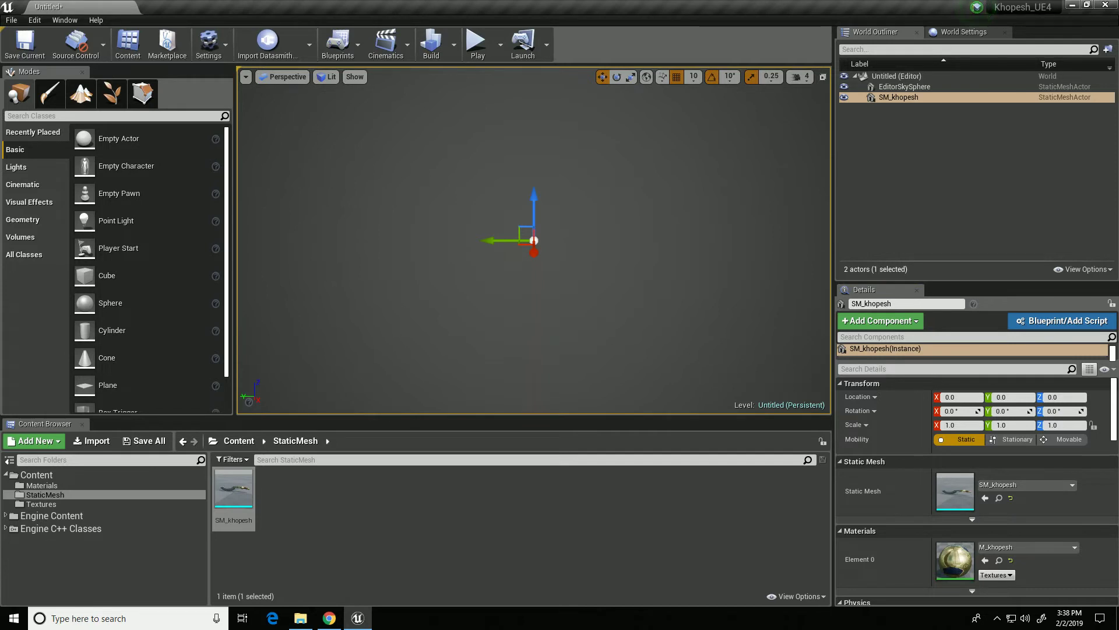
Step: Focus the view on SM_khopesh and orbit until the whole blade is visible side-on
left_click(905, 97)
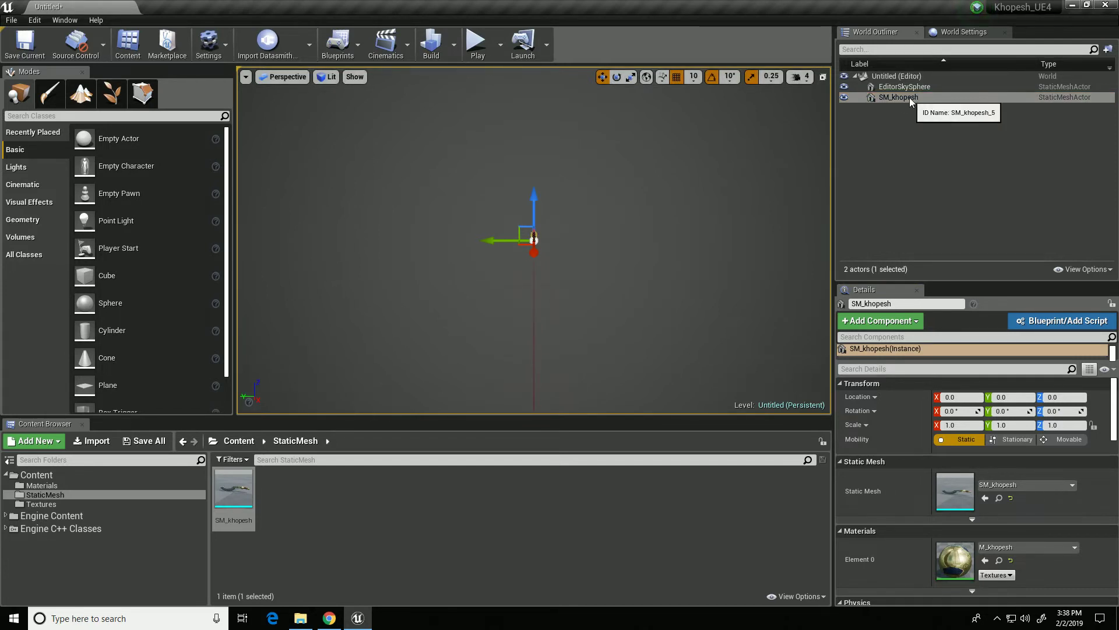
key("f")
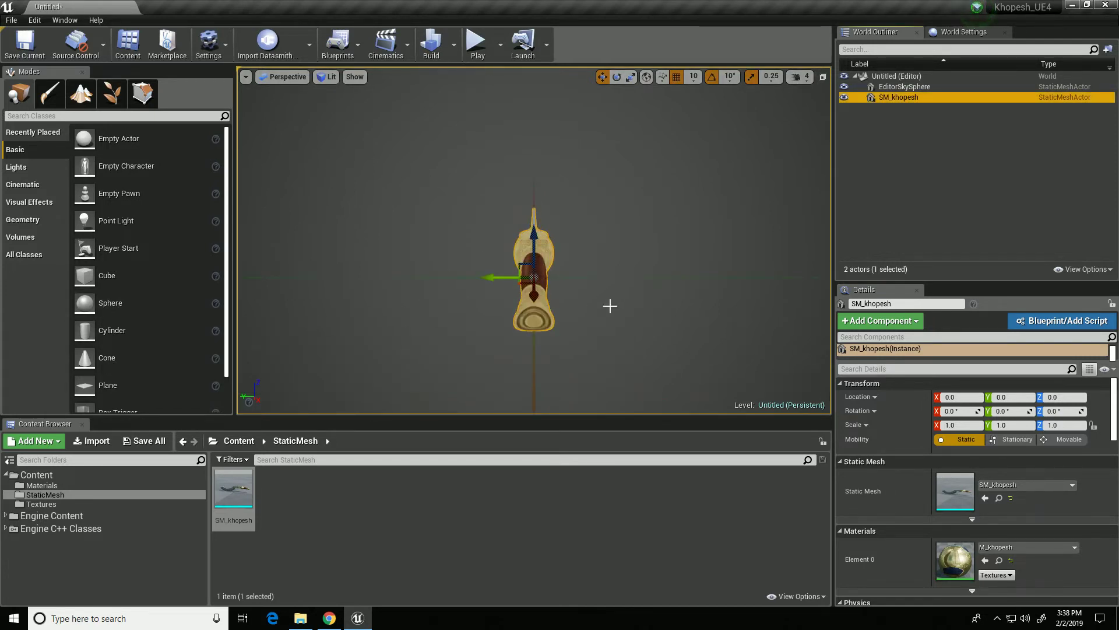
mouse_move(632, 315)
left_mouse_down("alt")
mouse_move(525, 334)
mouse_move(628, 315)
left_mouse_up("alt")
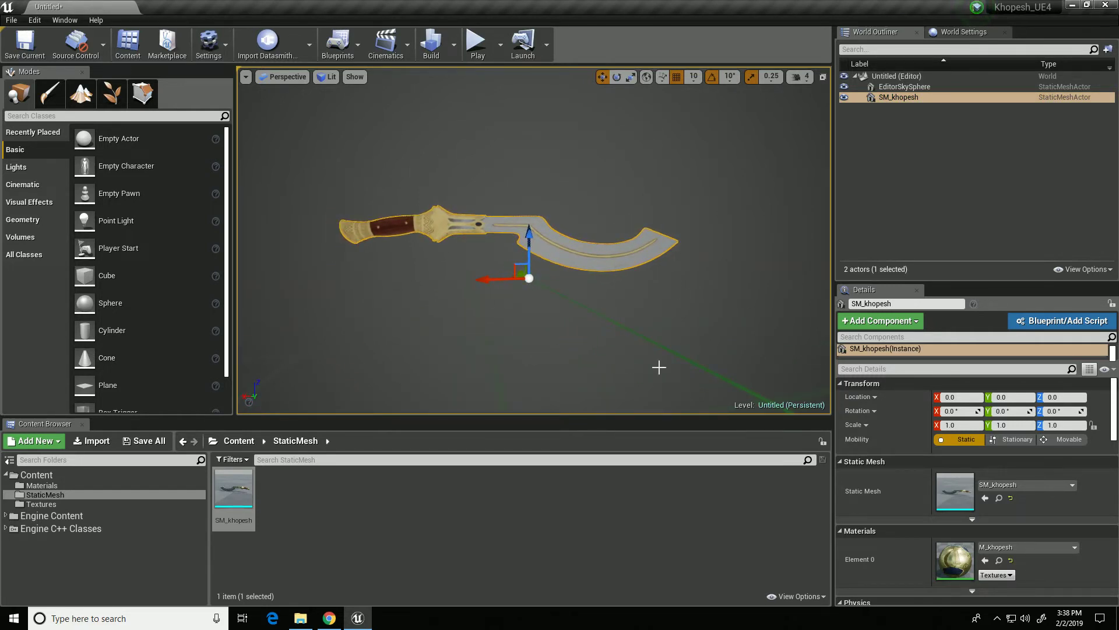
left_click_drag(458, 319, 352, 160, "alt")
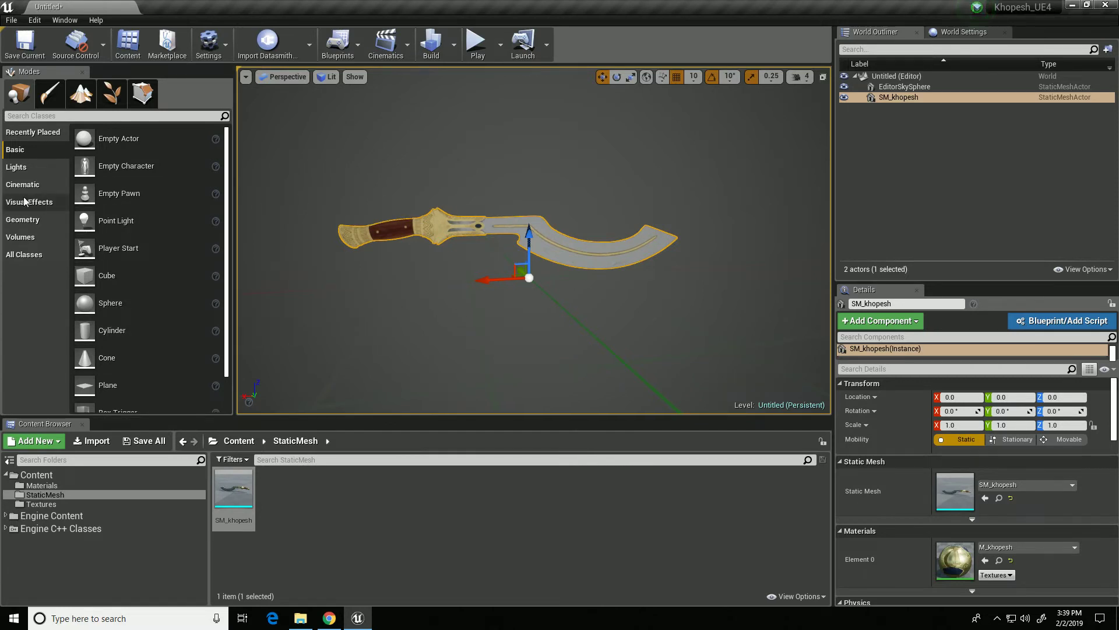
Step: Drag a Sky Light from the Lights category into the level just below the sword
left_click(17, 168)
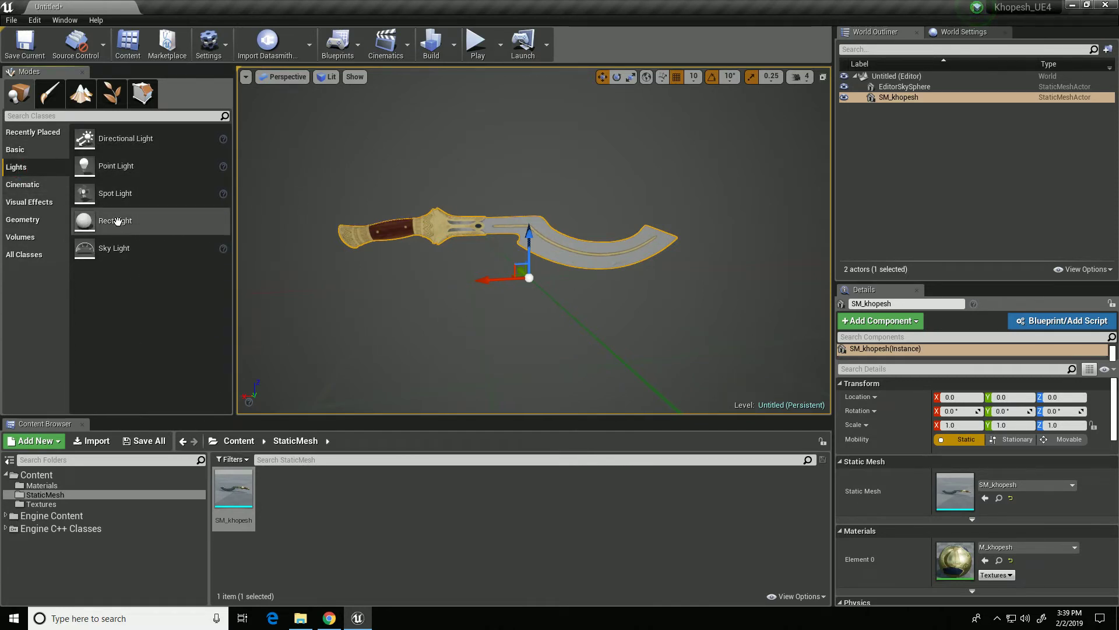
left_click_drag(100, 252, 432, 302)
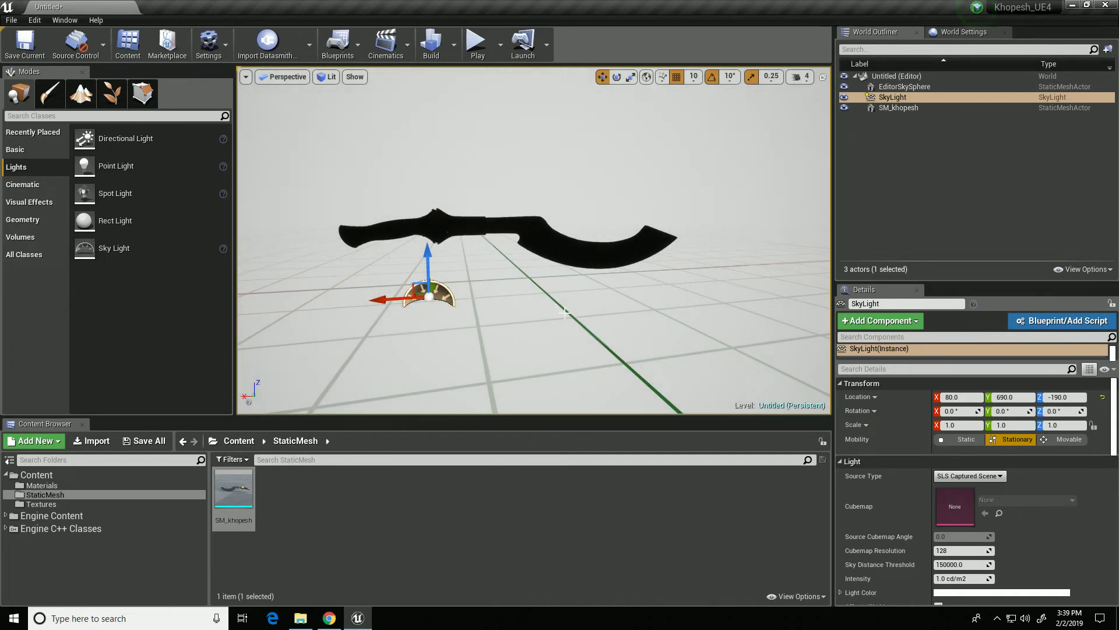
scroll(607, 316, "down", 5)
scroll(607, 316, "up", 4)
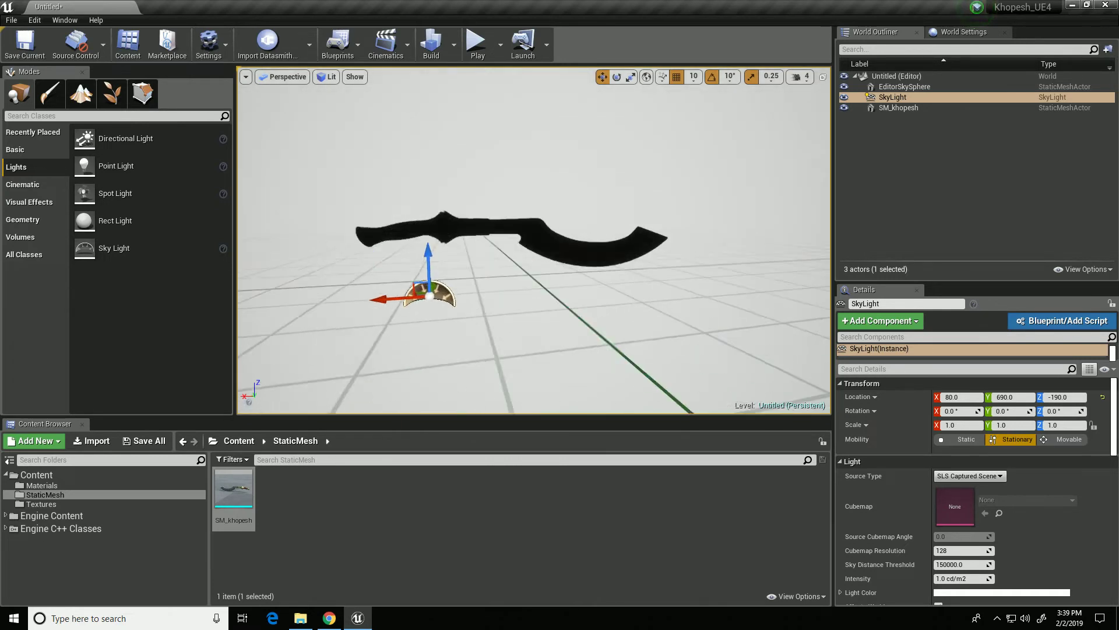
scroll(607, 316, "down", 2)
scroll(478, 272, "up", 1)
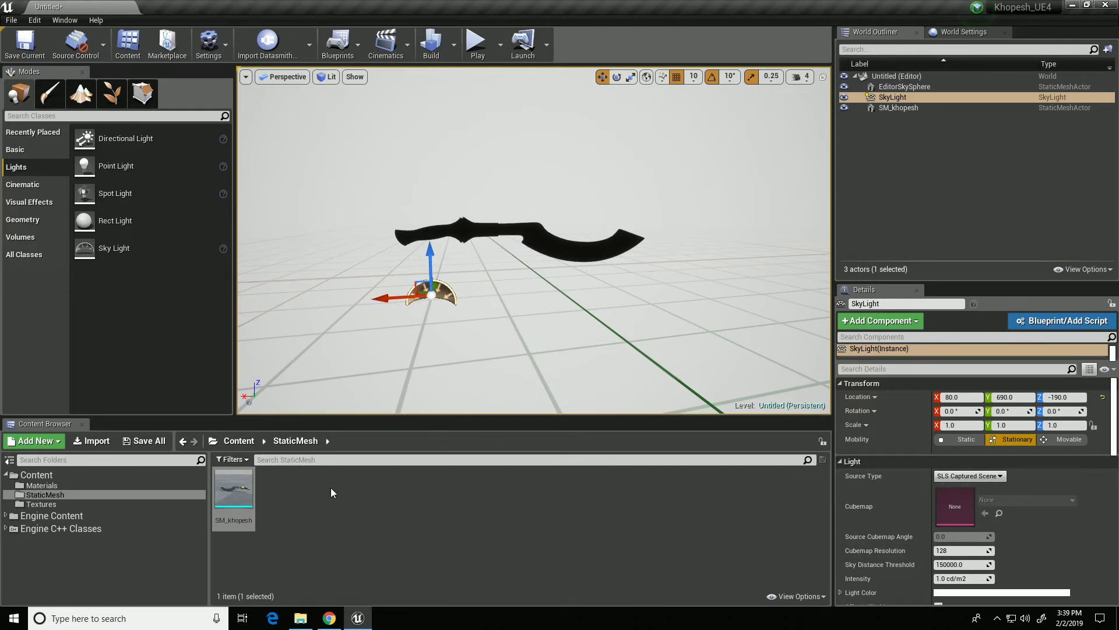
Step: Open the project's Textures folder and review the Studio HDRIs on HDRI Haven
left_click(39, 503)
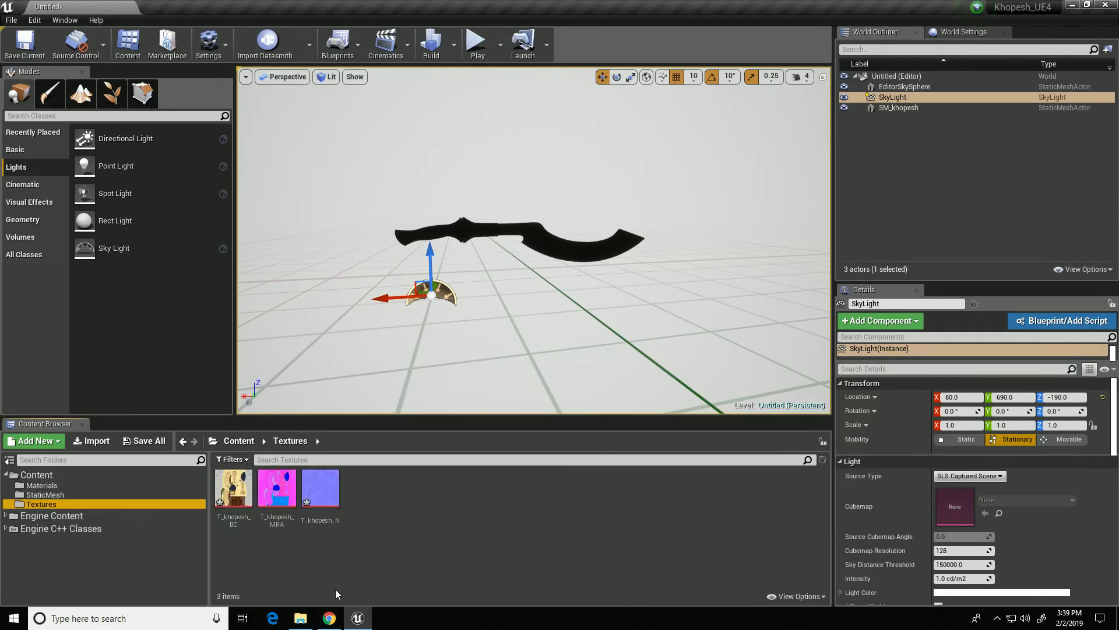
left_click(332, 622)
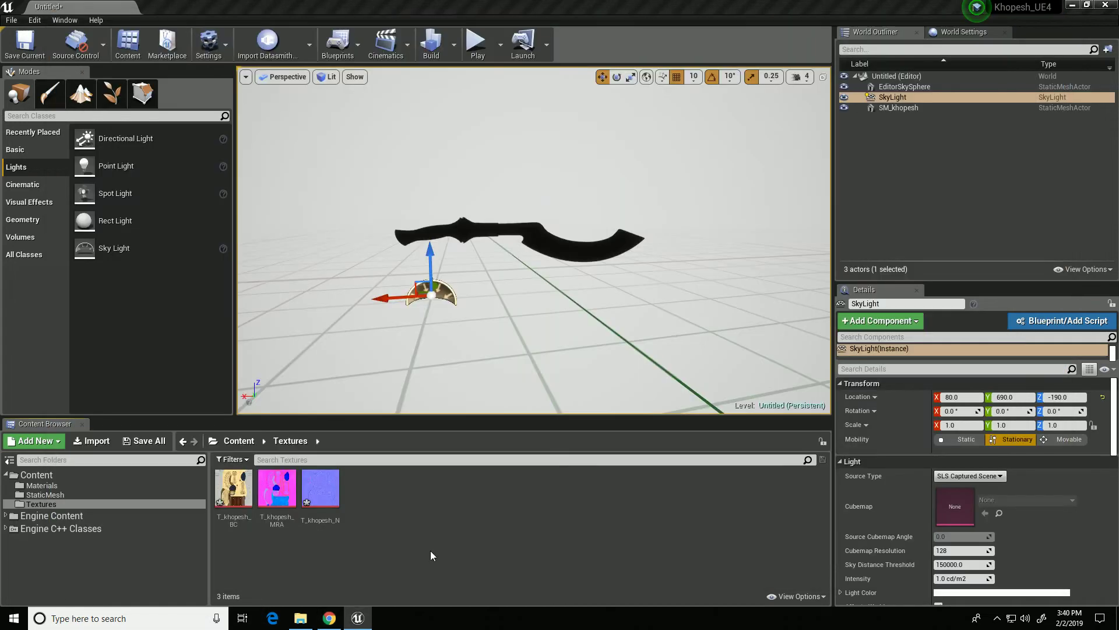
key("alt+Tab")
Step: Import studio_small_02_2k.hdr from the toUE4 folder into the Textures folder
left_click(300, 618)
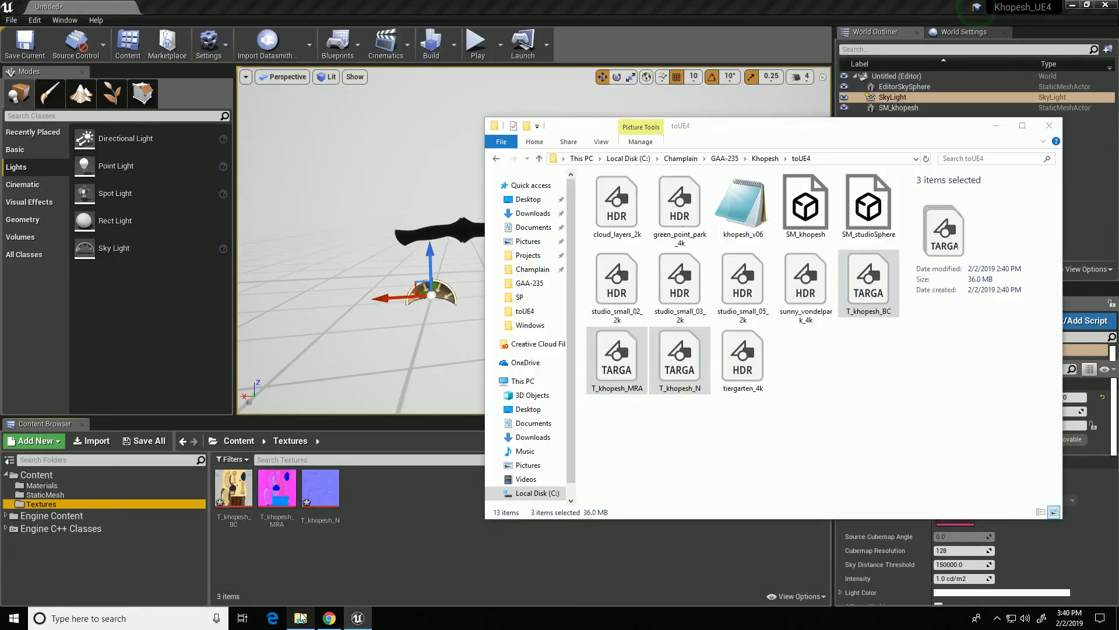
left_click(713, 237)
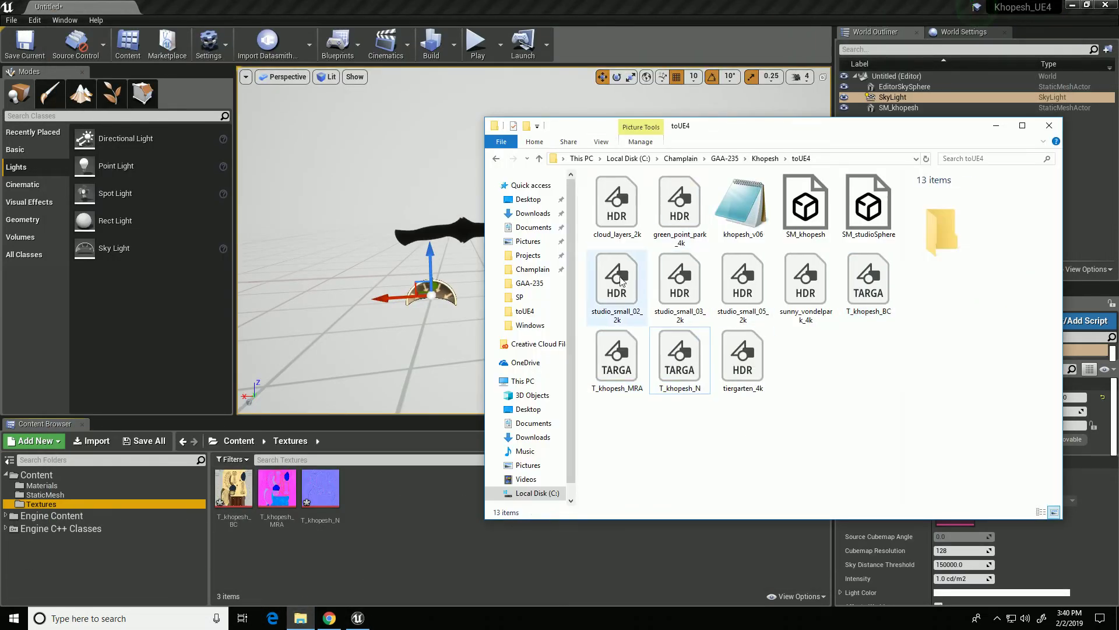
left_click_drag(619, 282, 408, 536)
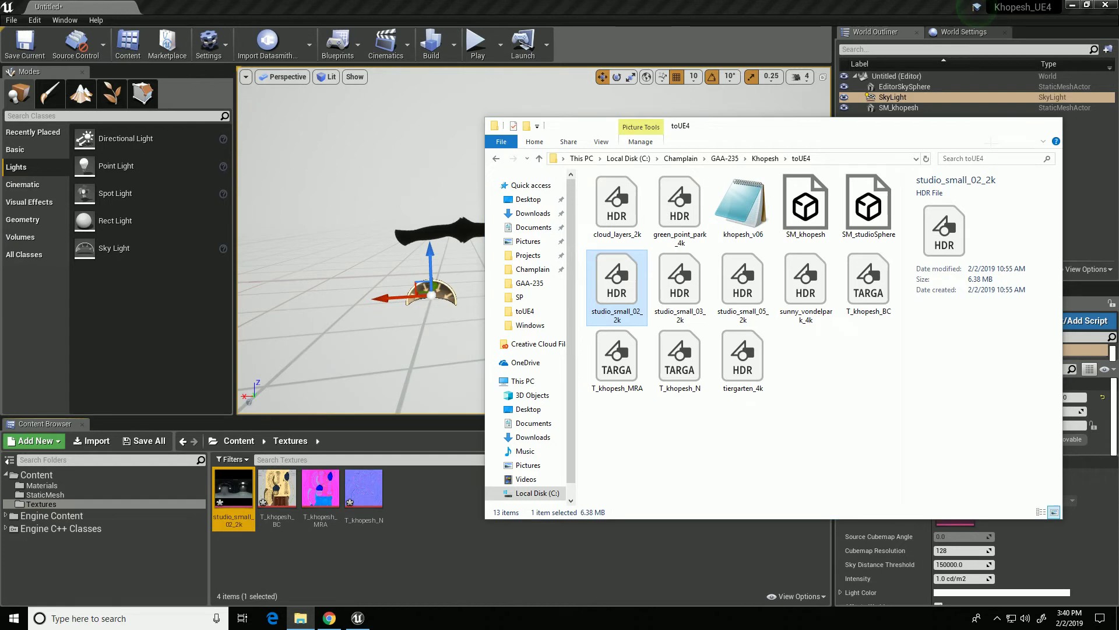
left_click(997, 125)
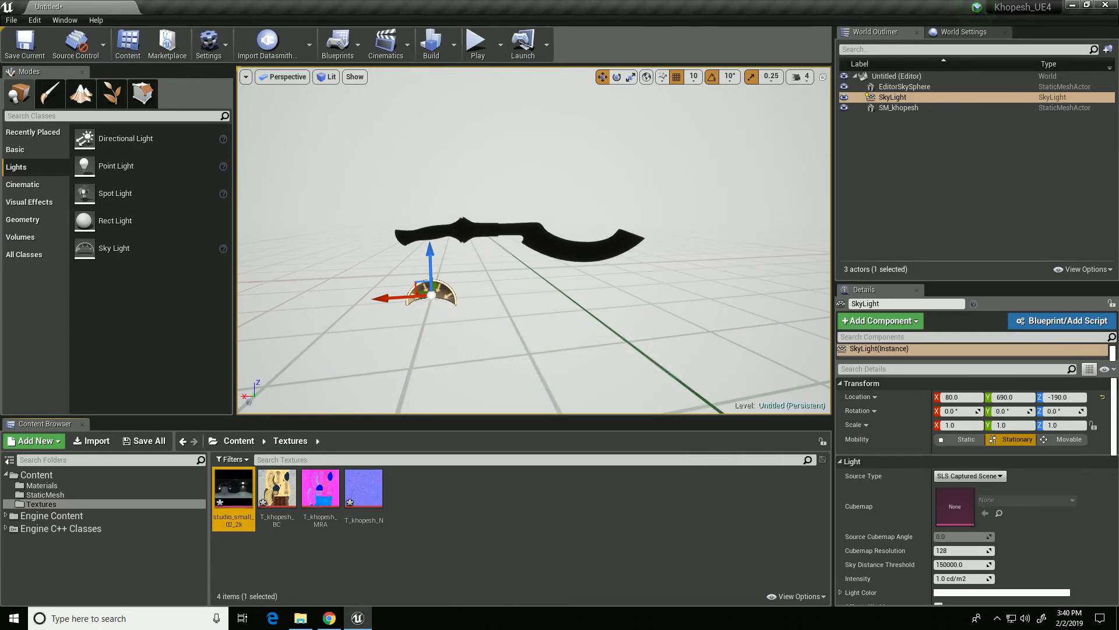
Step: Set the SkyLight to SLS Specified Cubemap using studio_small_02_2k and inspect the relit khopesh
left_click(897, 97)
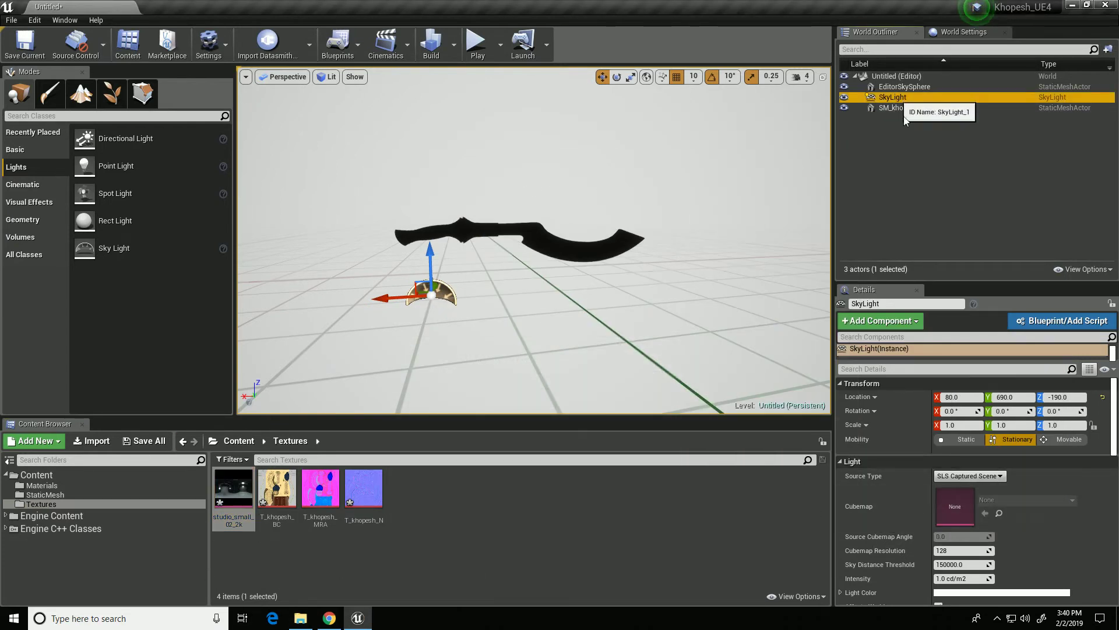
left_click(980, 476)
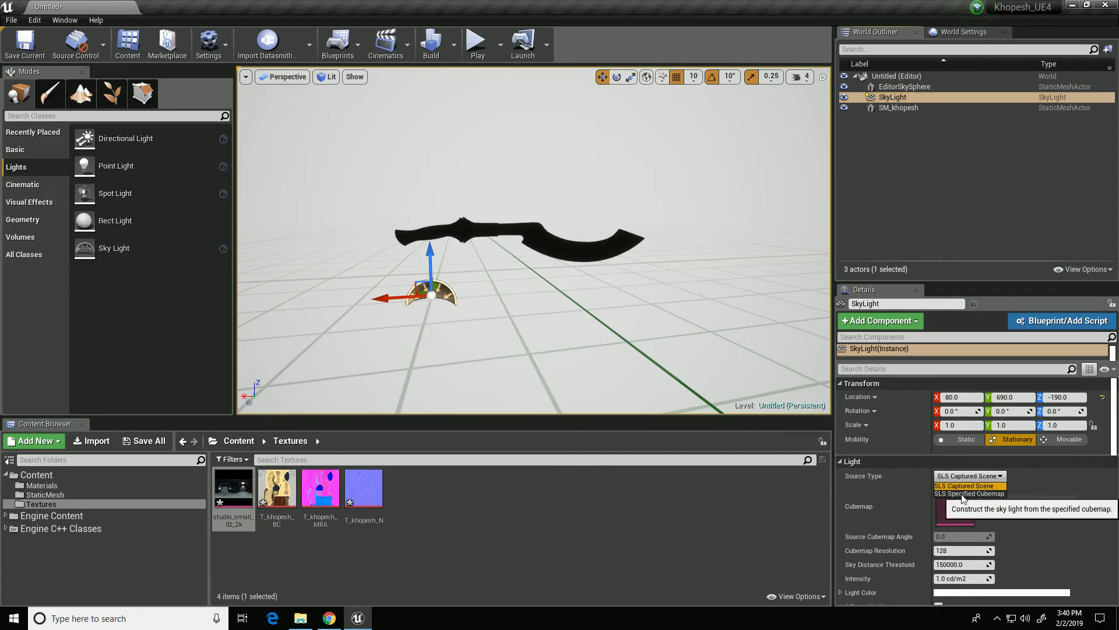
left_click(963, 495)
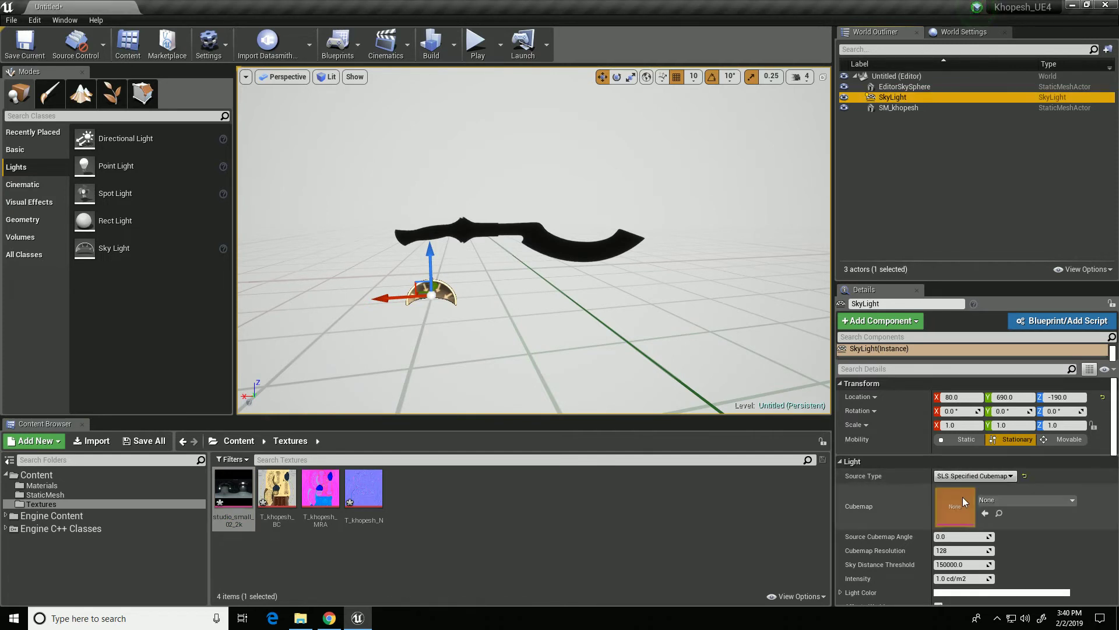
left_click(237, 494)
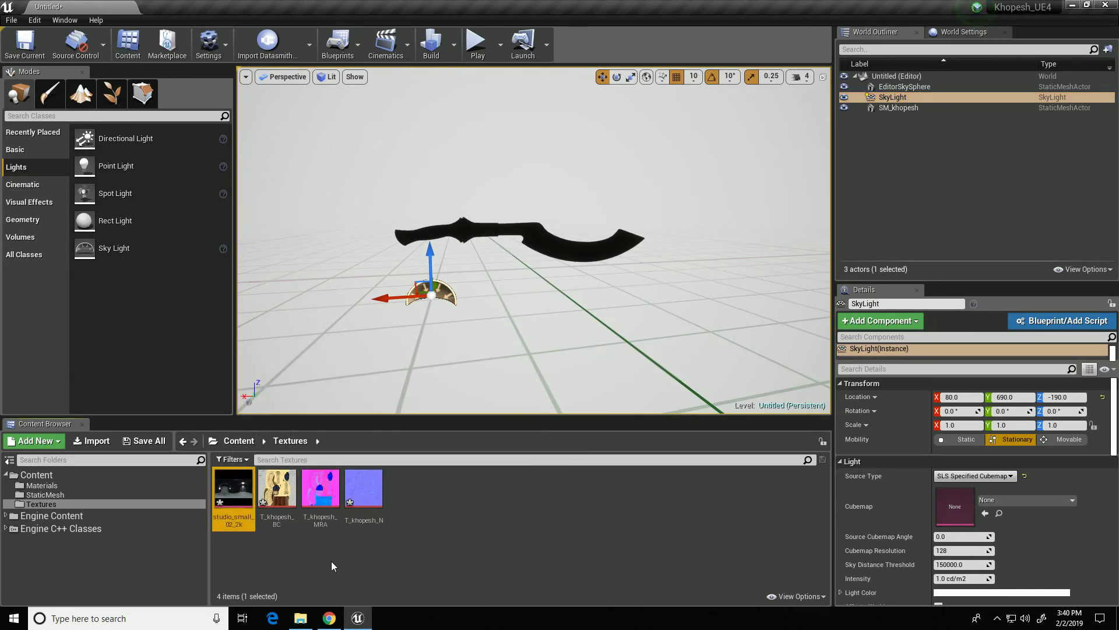
left_click(986, 513)
left_click(985, 513)
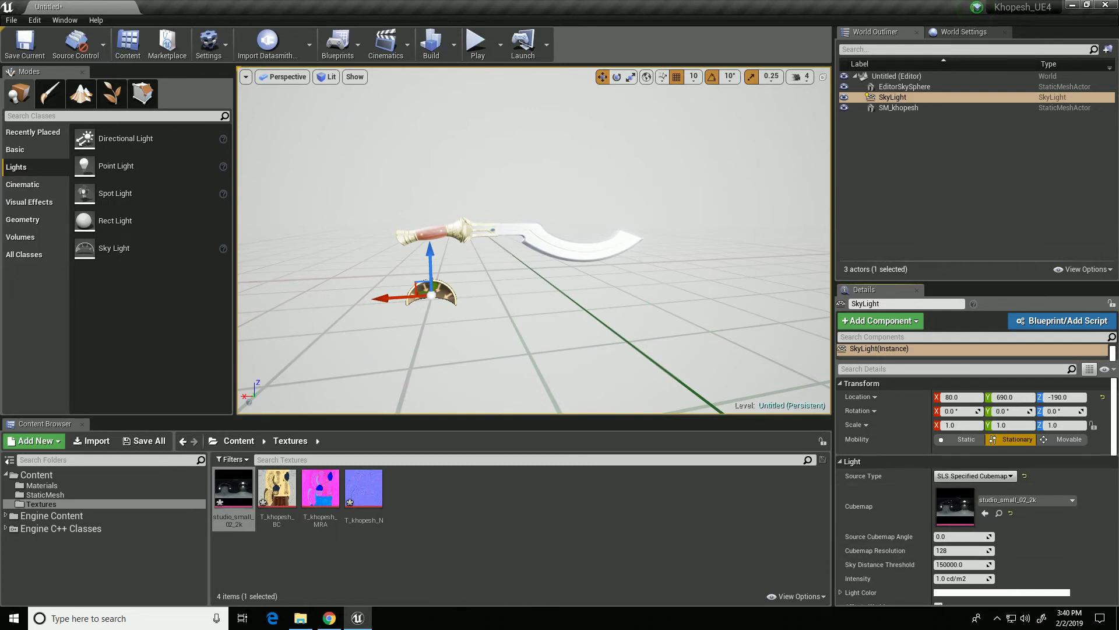
right_click_drag(605, 303, 594, 317)
scroll(418, 245, "up", 3)
scroll(418, 245, "down", 3)
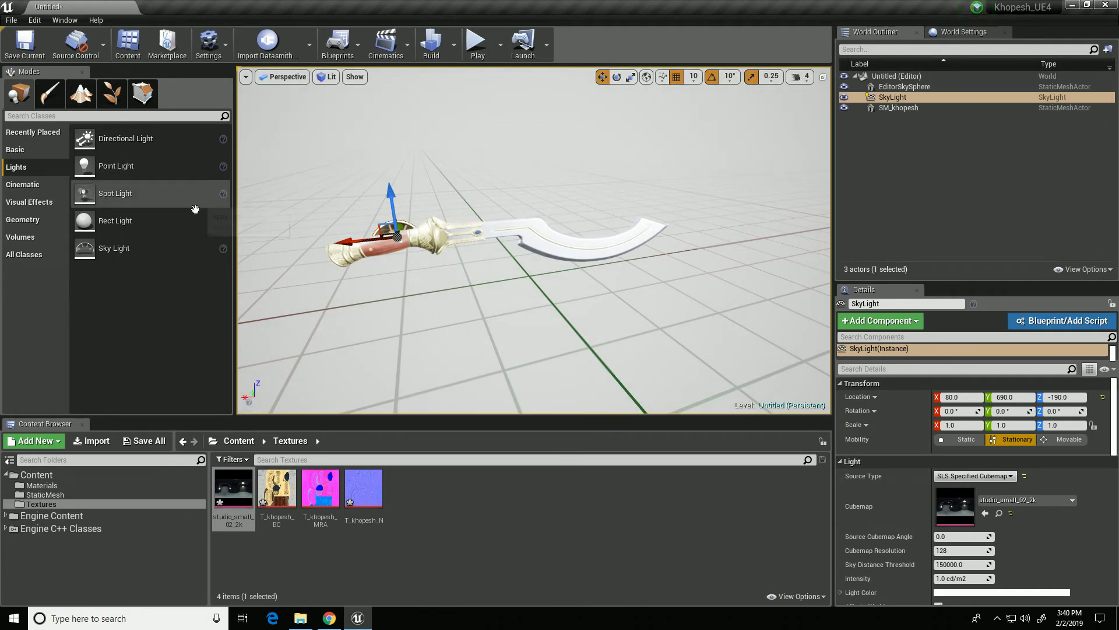
left_click(33, 204)
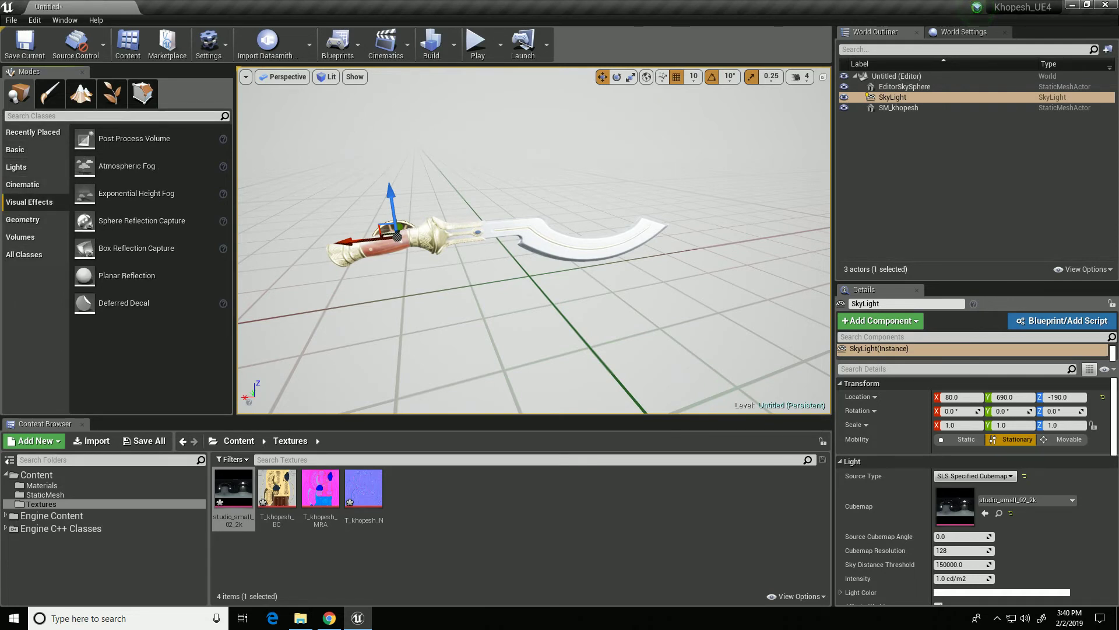
Step: Place a Post Process Volume beside the khopesh and enable Infinite Extent (Unbound)
left_click_drag(134, 140, 539, 299)
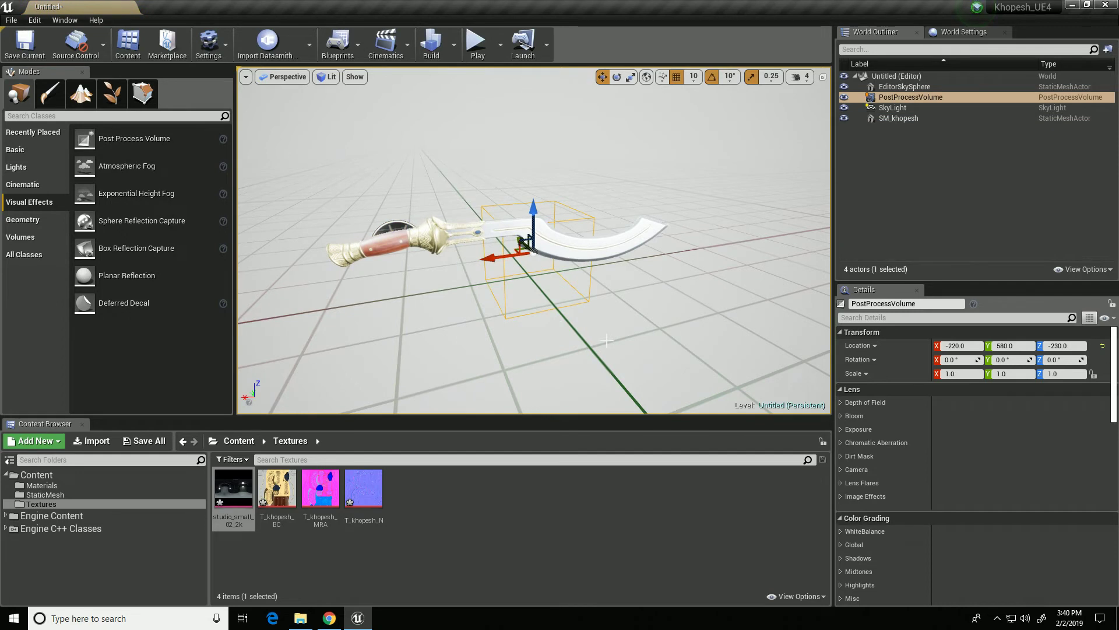
left_click(875, 321)
type("unb")
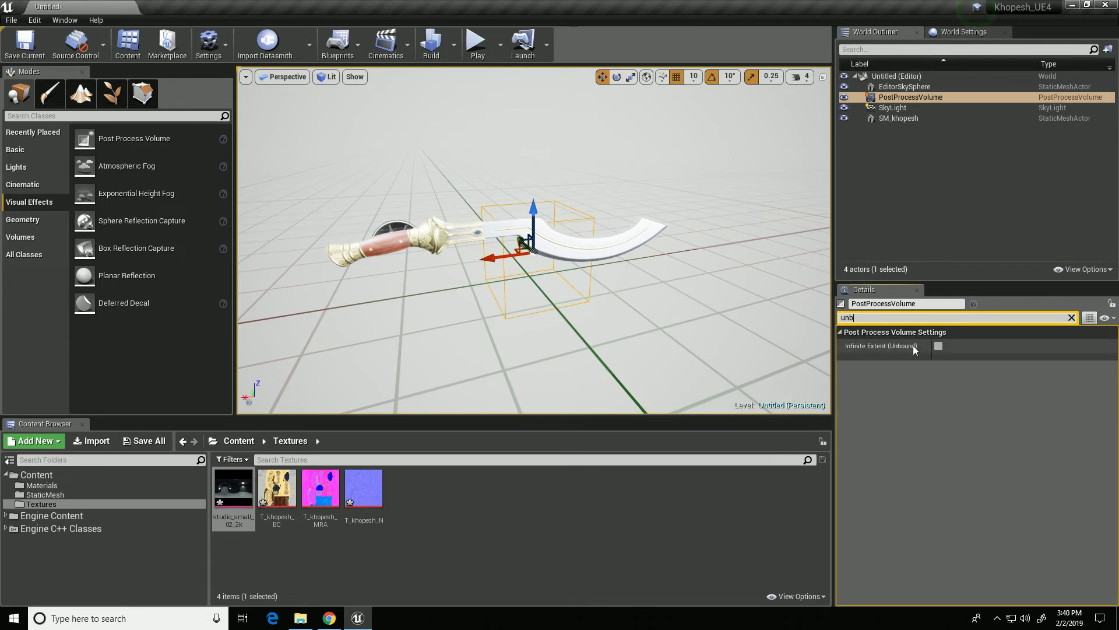
left_click(938, 345)
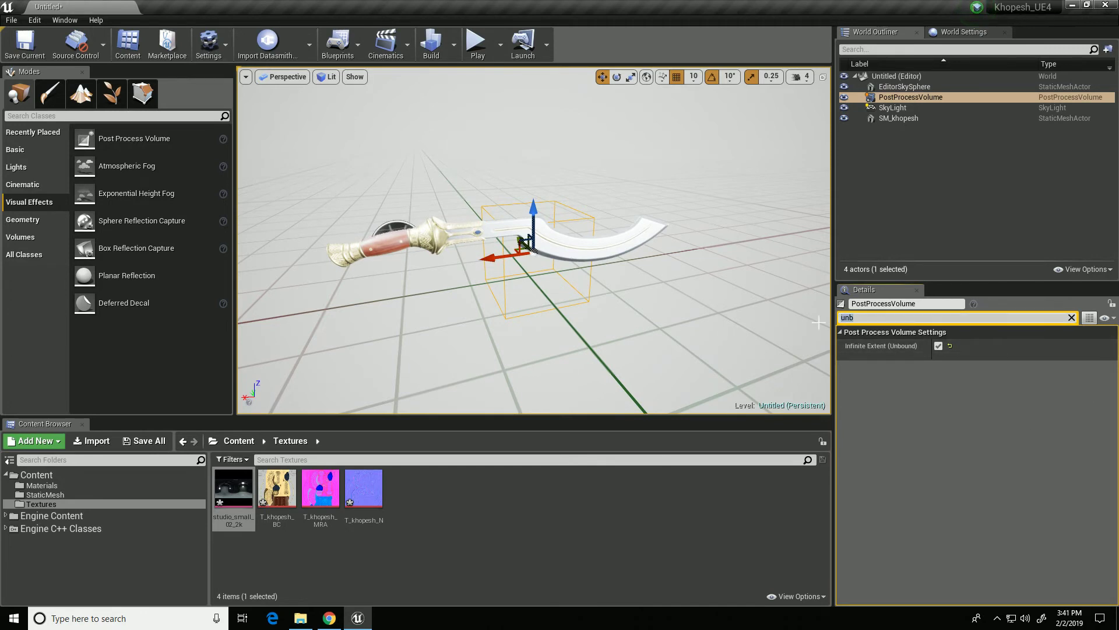
key("BackSpace")
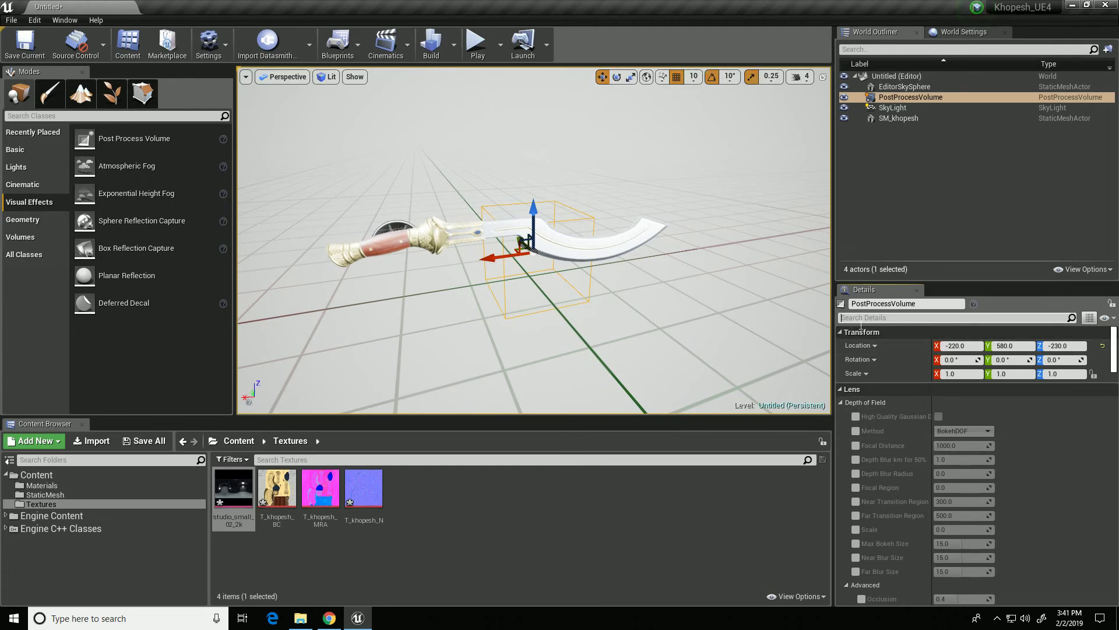
Step: Filter the PostProcessVolume Details by 'exp' and enable Min and Max Brightness at 1.0
type("exp")
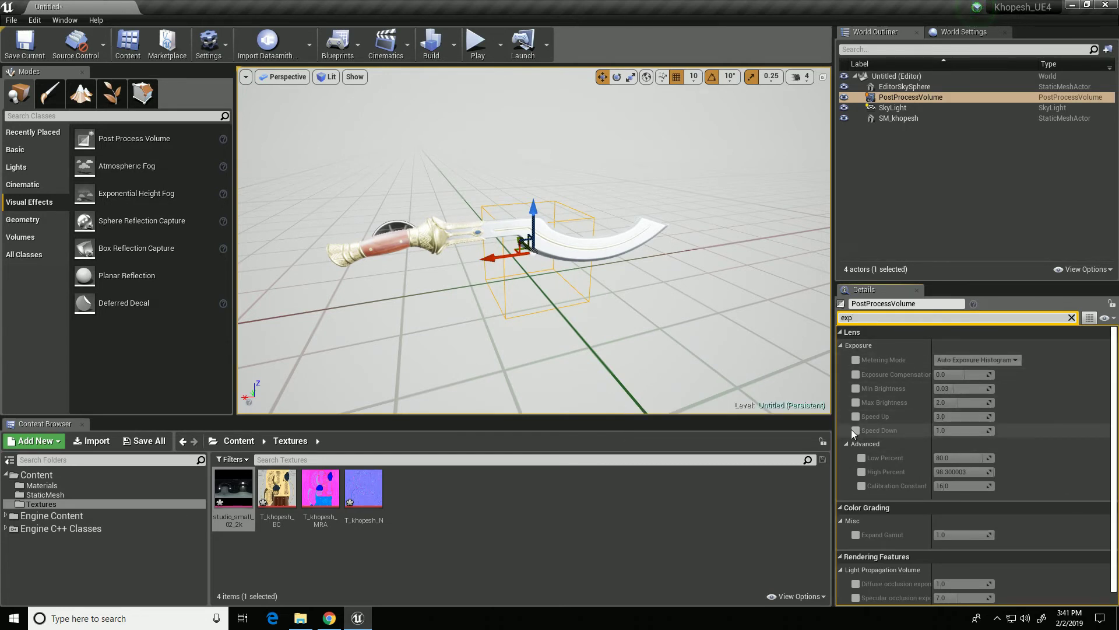
left_click(859, 387)
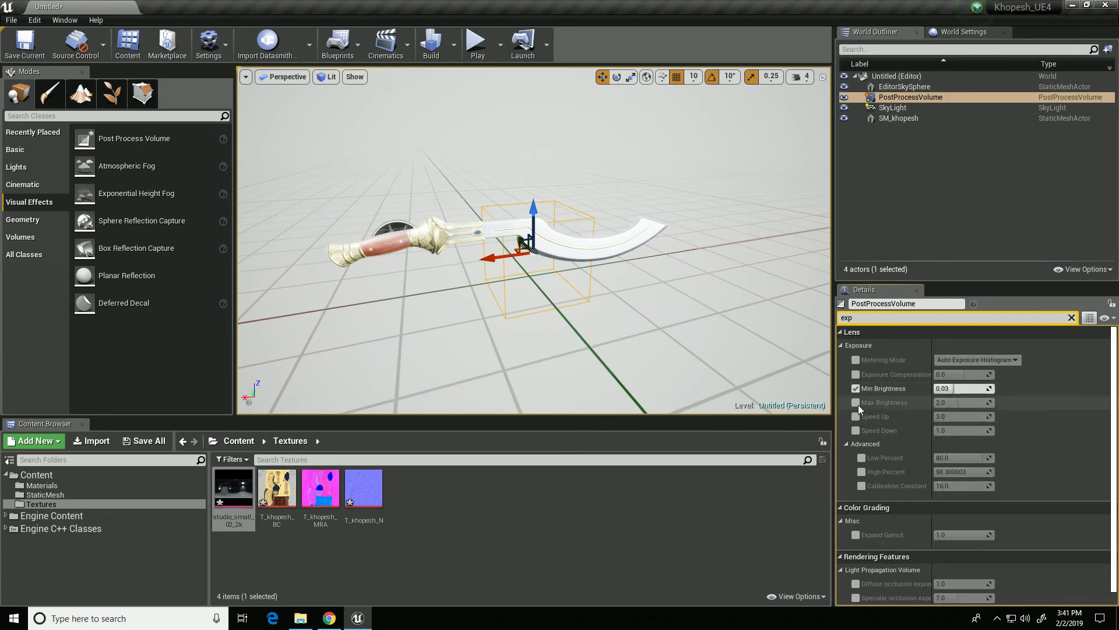
left_click(954, 388)
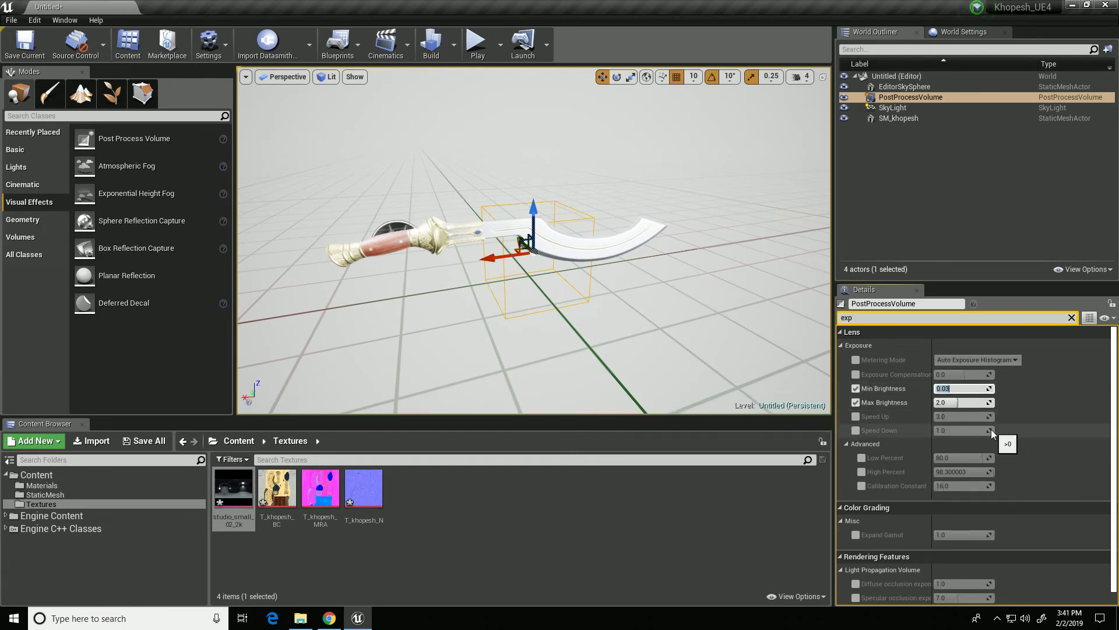
type("1")
key("Tab")
key("Tab")
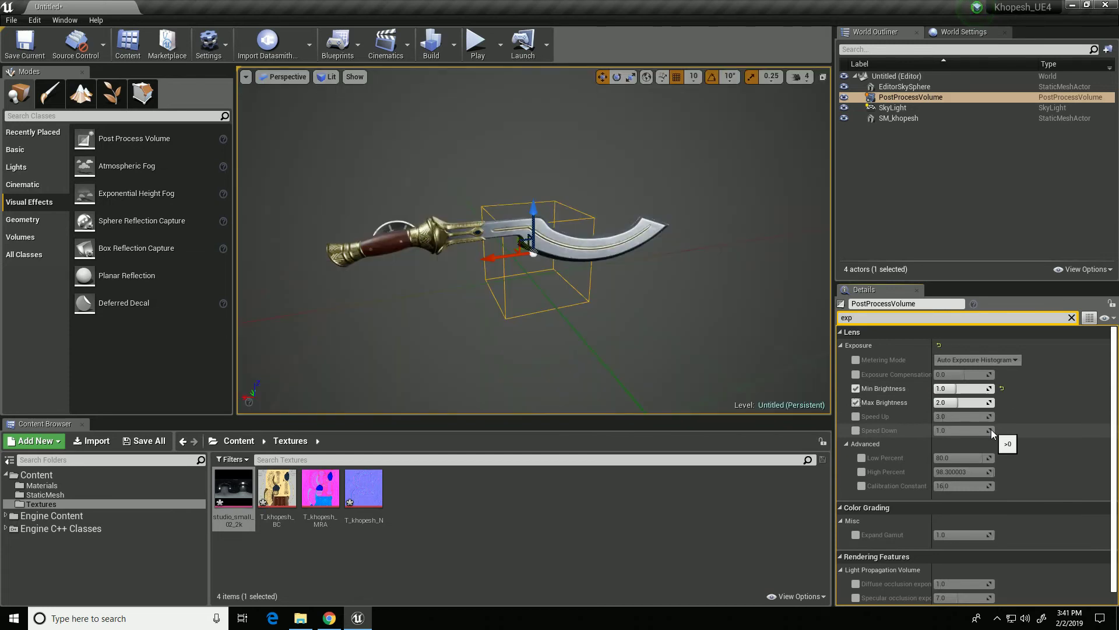
type("1")
key("Return")
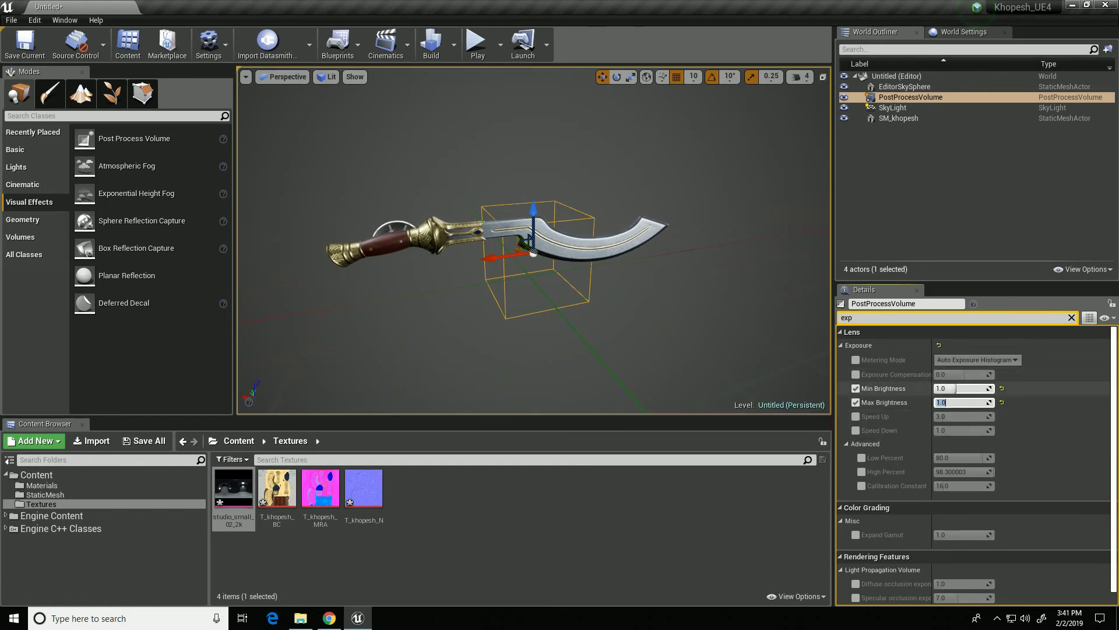
Step: Try 0.5 for both brightness limits, return them to 1.0, and orbit to check the khopesh
key("shift+Tab")
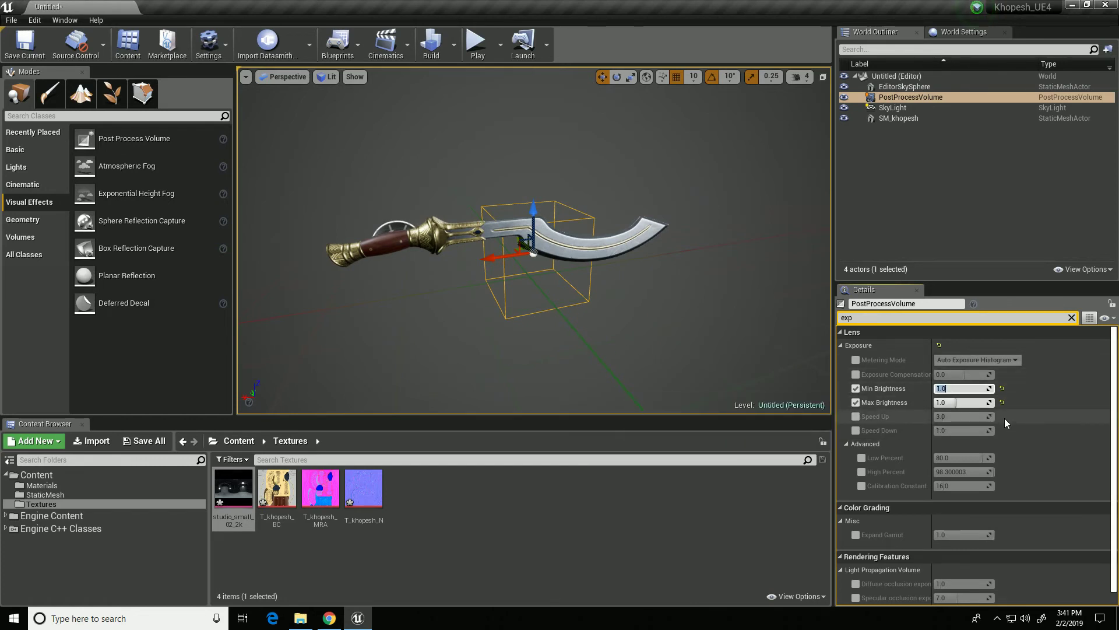
type(".5")
key("Tab")
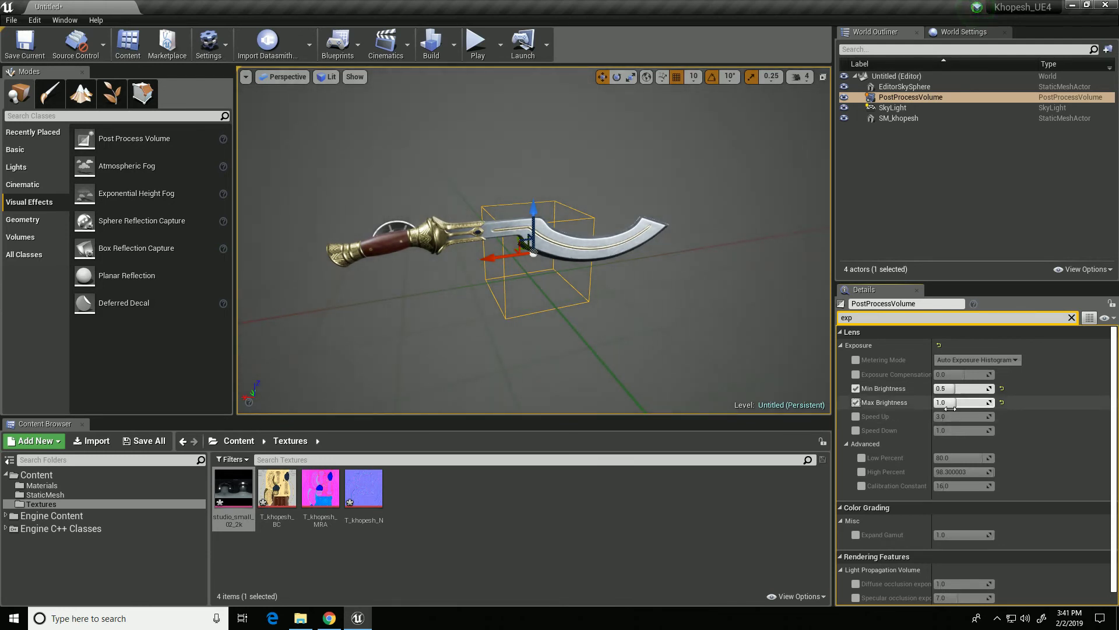
type(".5")
key("Return")
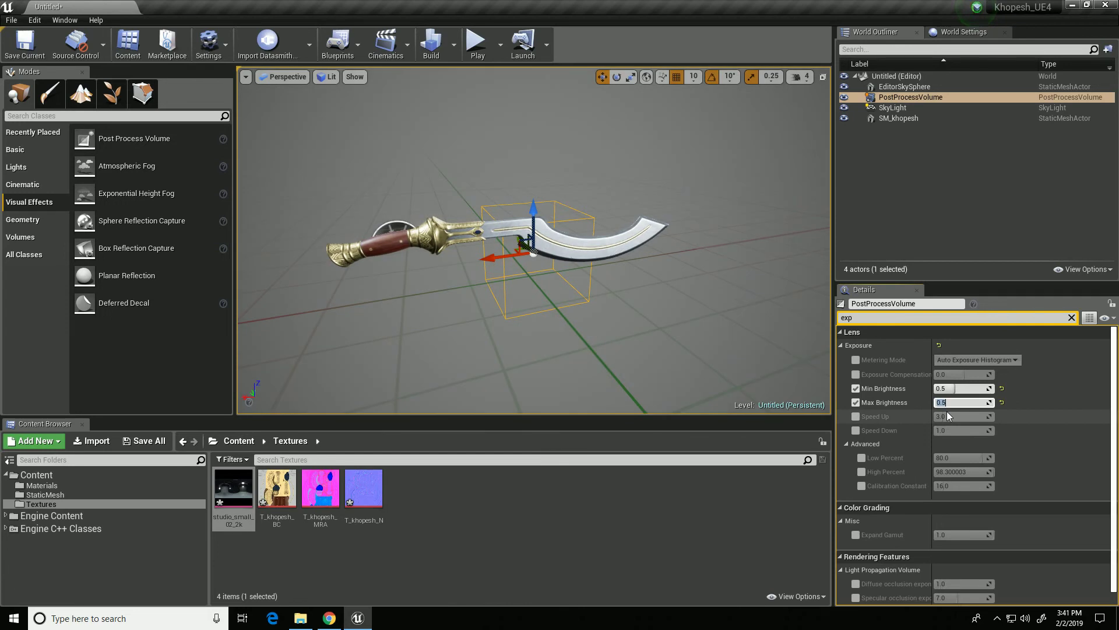
left_click(959, 387)
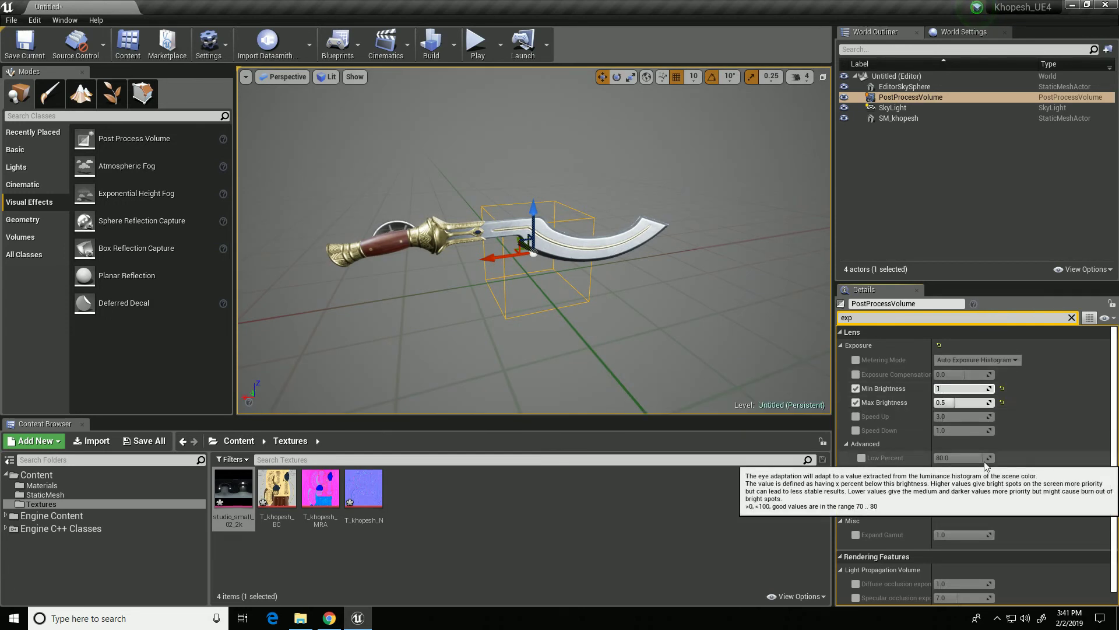
type("1")
key("Return")
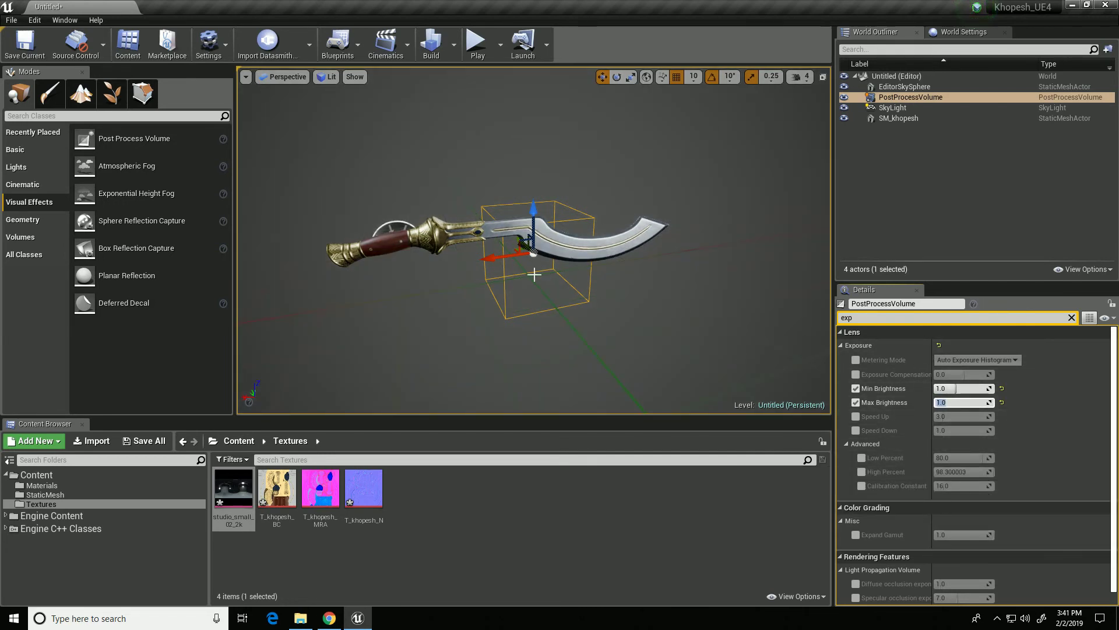
right_click_drag(524, 263, 461, 266)
right_click_drag(549, 309, 607, 291)
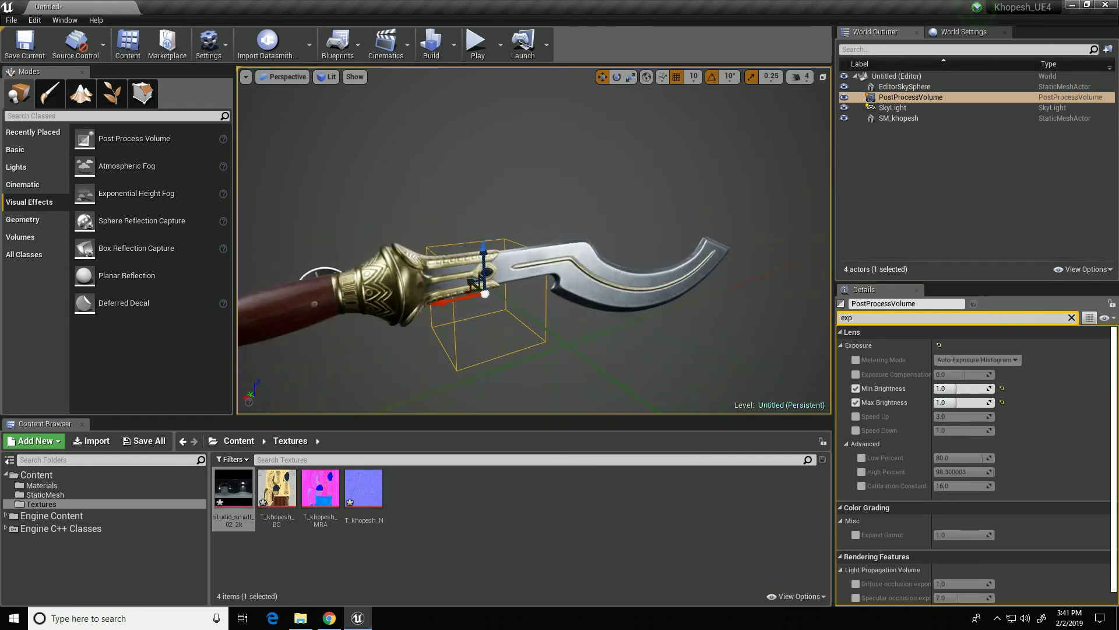
left_click_drag(551, 327, 670, 313, "alt")
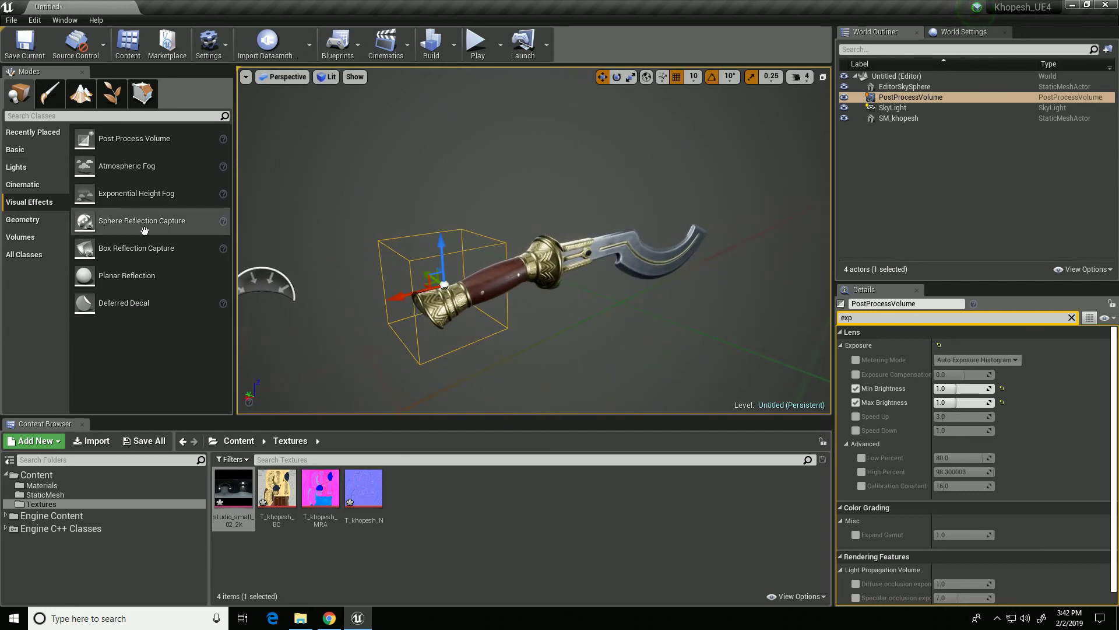
Step: Select the SkyLight and clear the Details filter to show all its properties
left_click(900, 107)
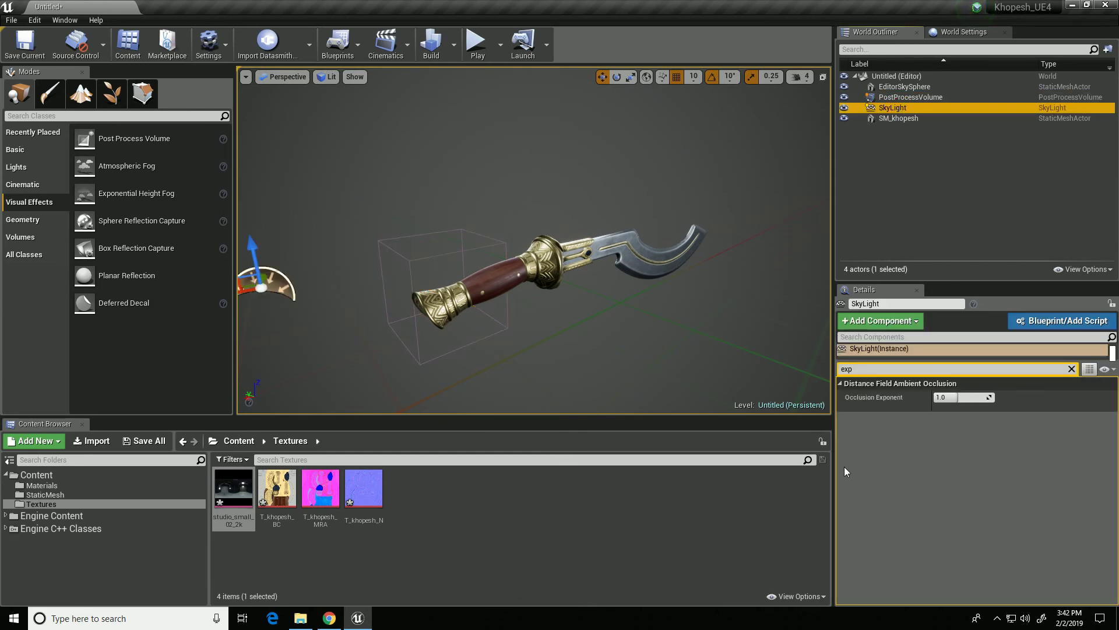
left_click(843, 369)
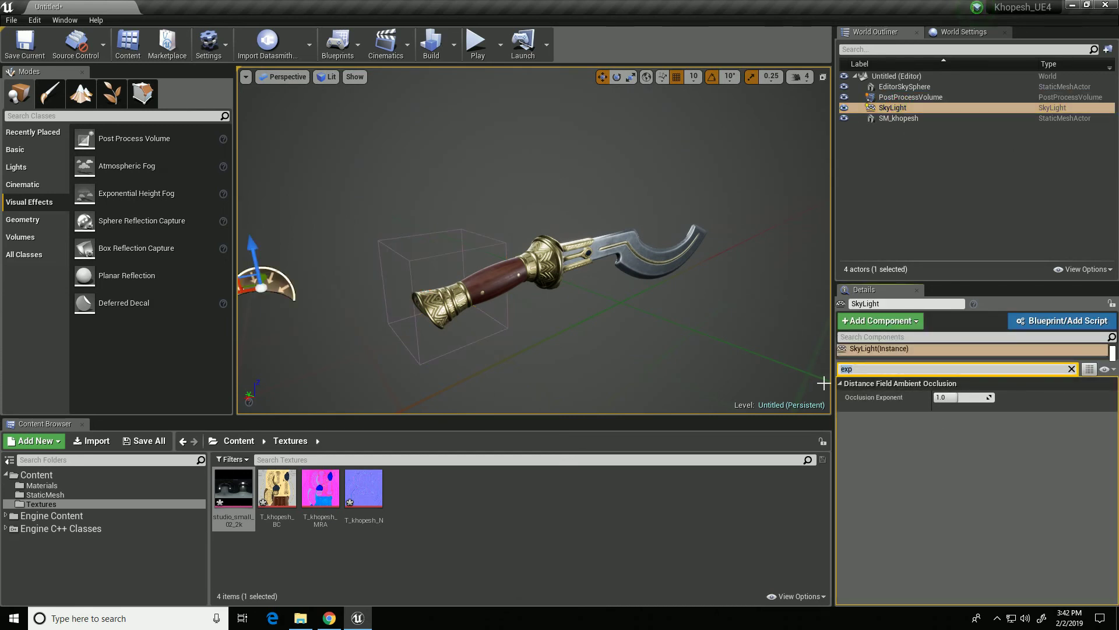
key("BackSpace")
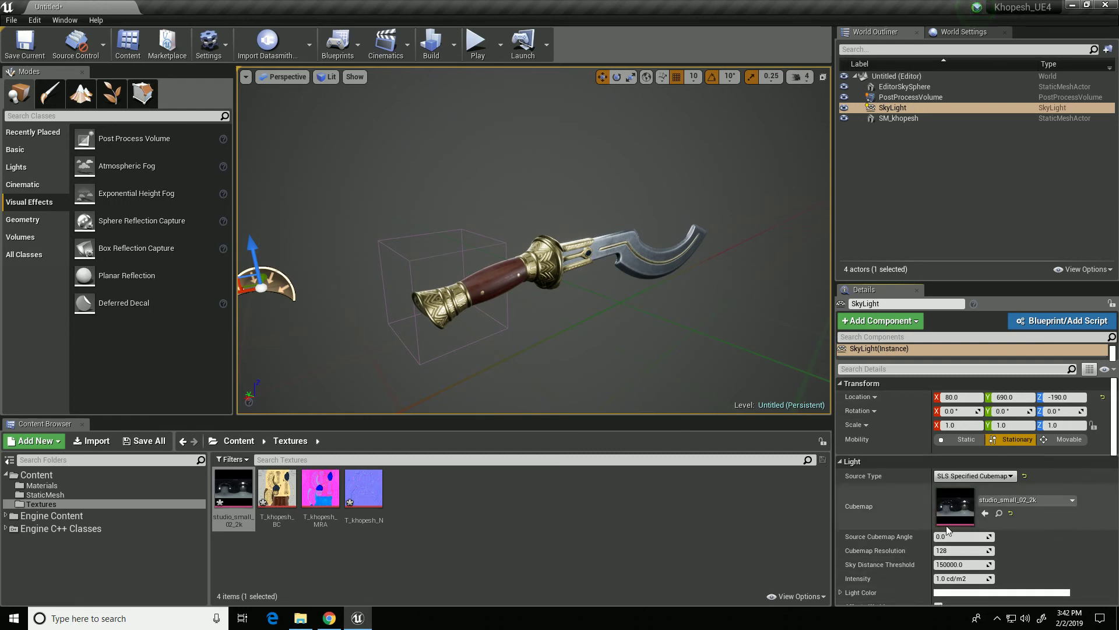
left_click_drag(525, 262, 543, 263, "alt")
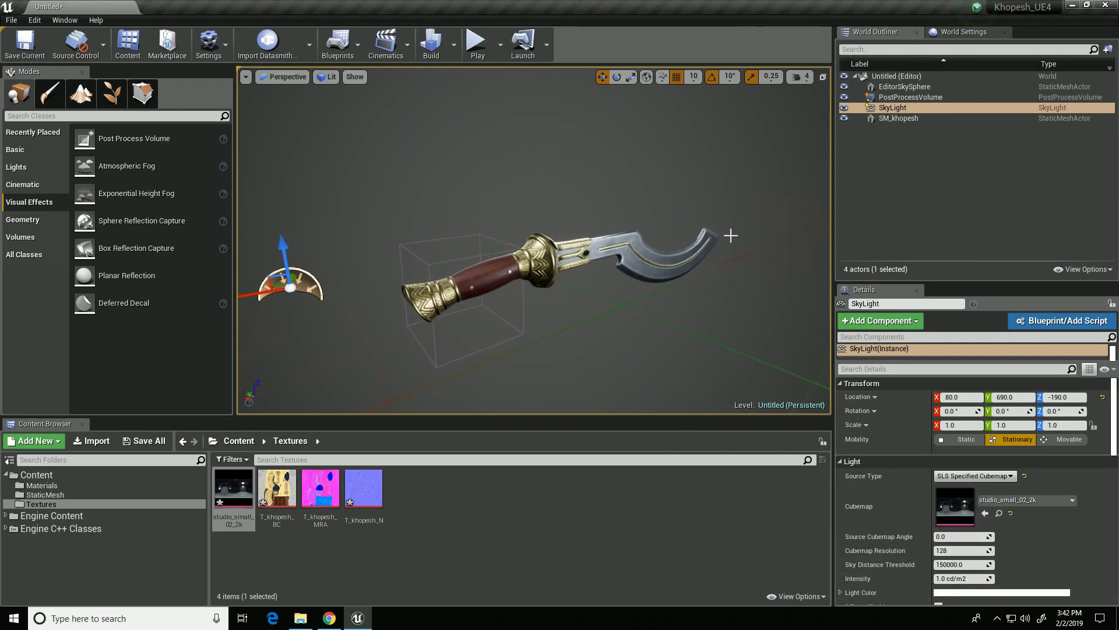
Step: Test SkyLight Intensity values of 0.5 and 0.75 cd/m2, orbiting to judge each
left_click(959, 579)
type(".5")
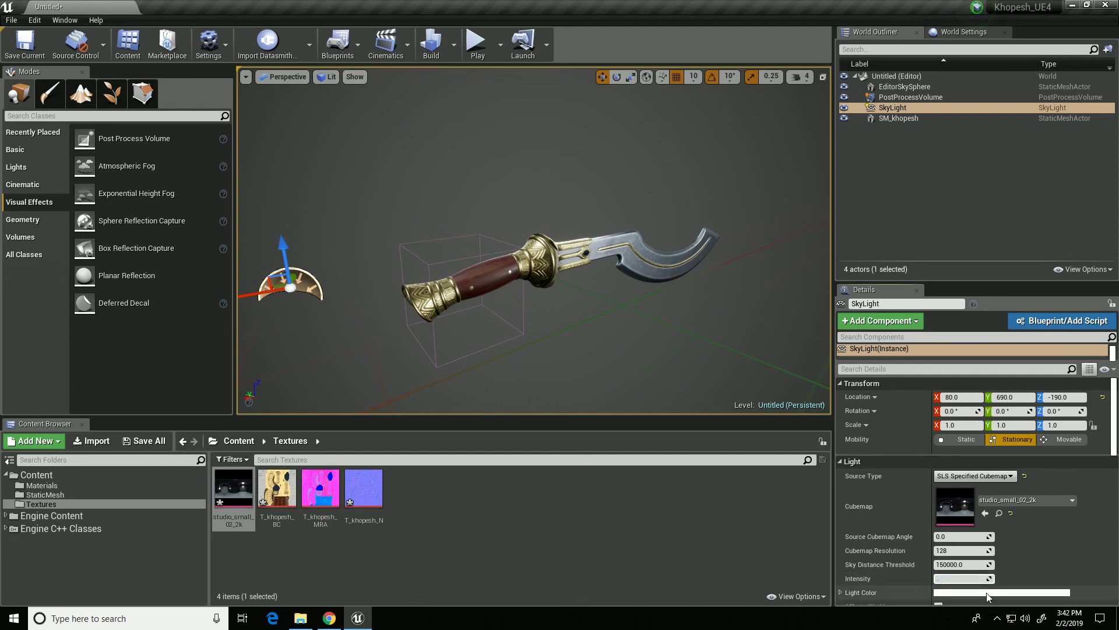
key("Return")
left_click_drag(525, 263, 577, 253, "alt")
left_click(973, 580)
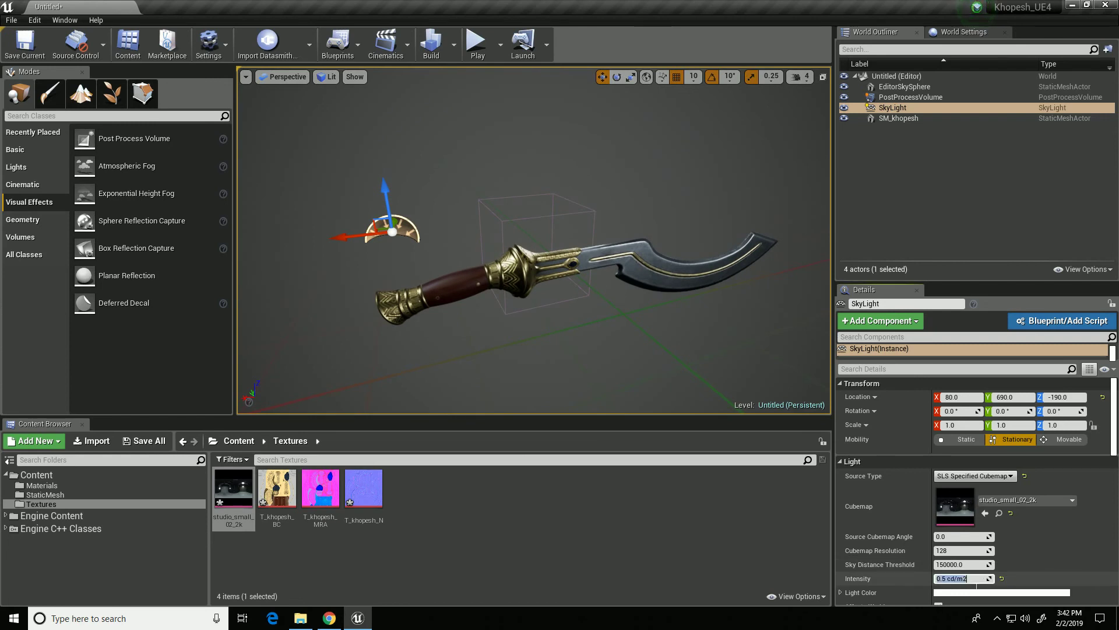
type(".75")
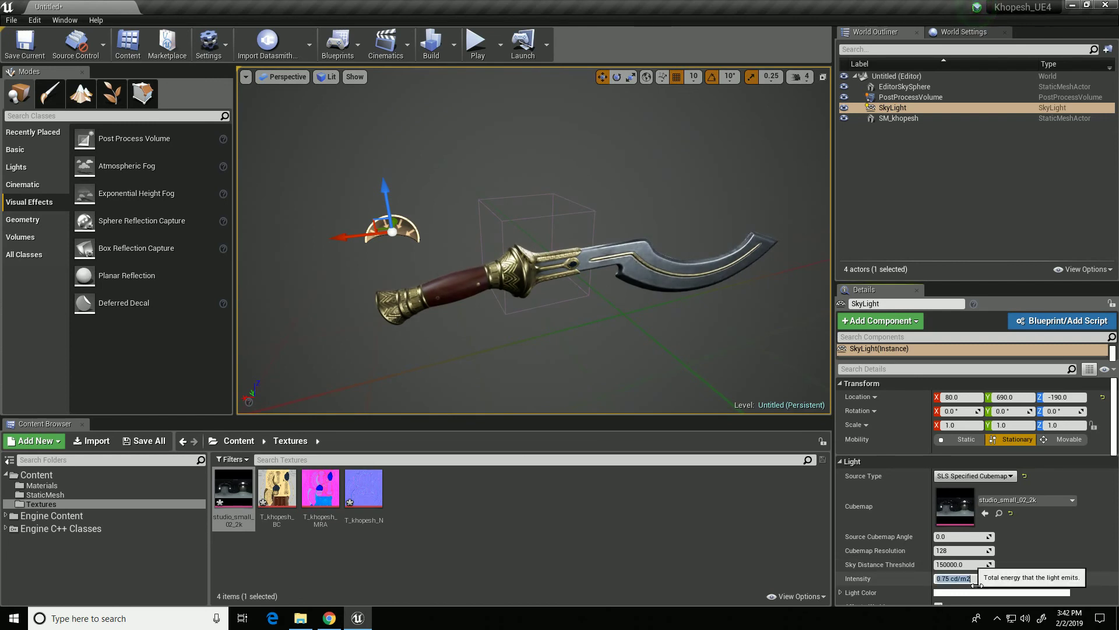
key("Return")
left_click_drag(524, 263, 613, 256, "alt")
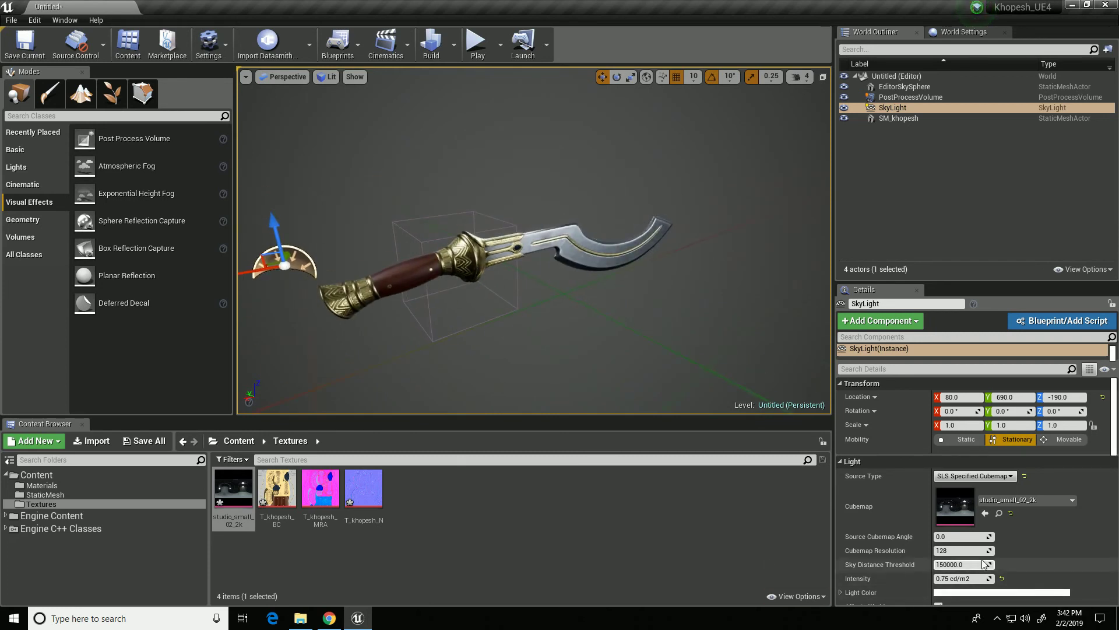
Step: Settle on a SkyLight Intensity of 0.9 cd/m2 and inspect the khopesh lighting
left_click(969, 579)
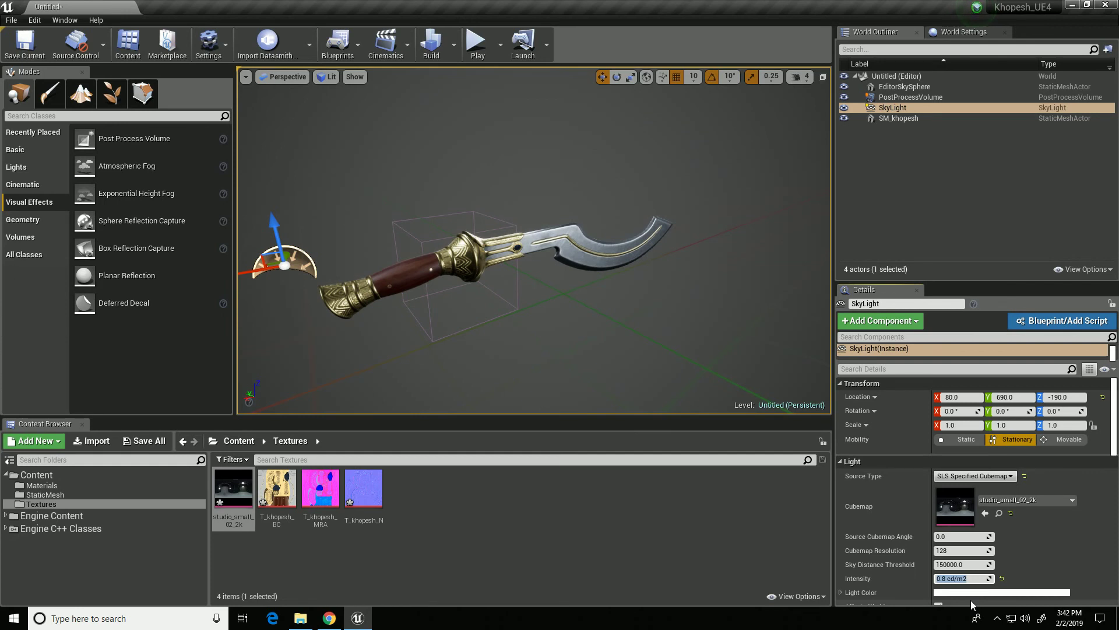
key("Return")
left_click_drag(525, 262, 676, 256, "alt")
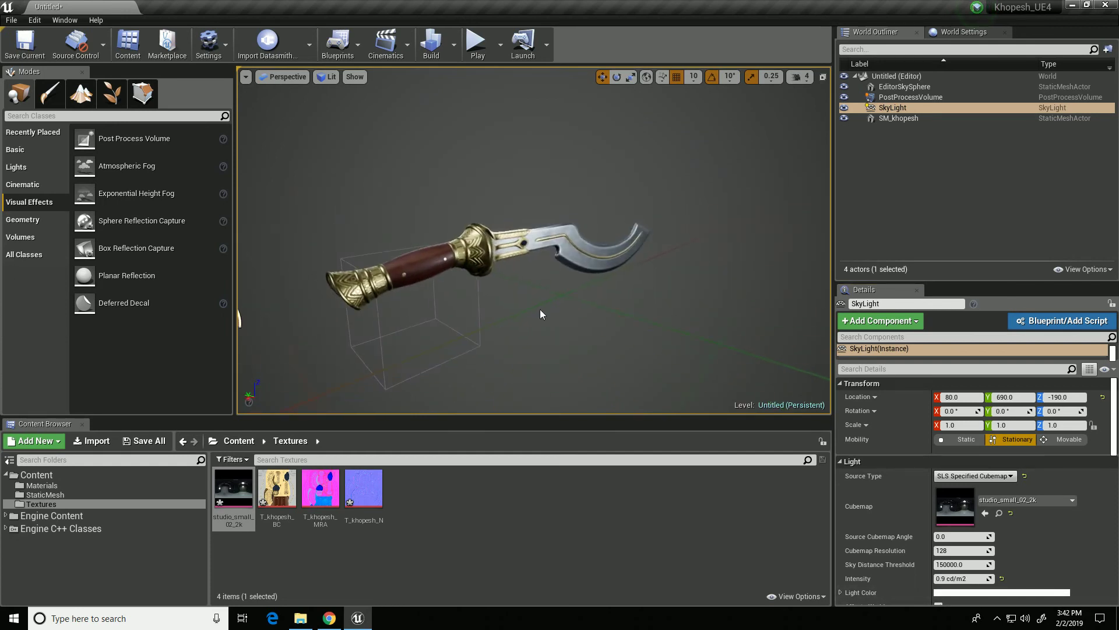
scroll(540, 317, "up", 4)
mouse_move(540, 318)
left_mouse_down("alt")
mouse_move(542, 303)
mouse_move(522, 288)
mouse_move(548, 297)
mouse_move(536, 296)
left_mouse_up("alt")
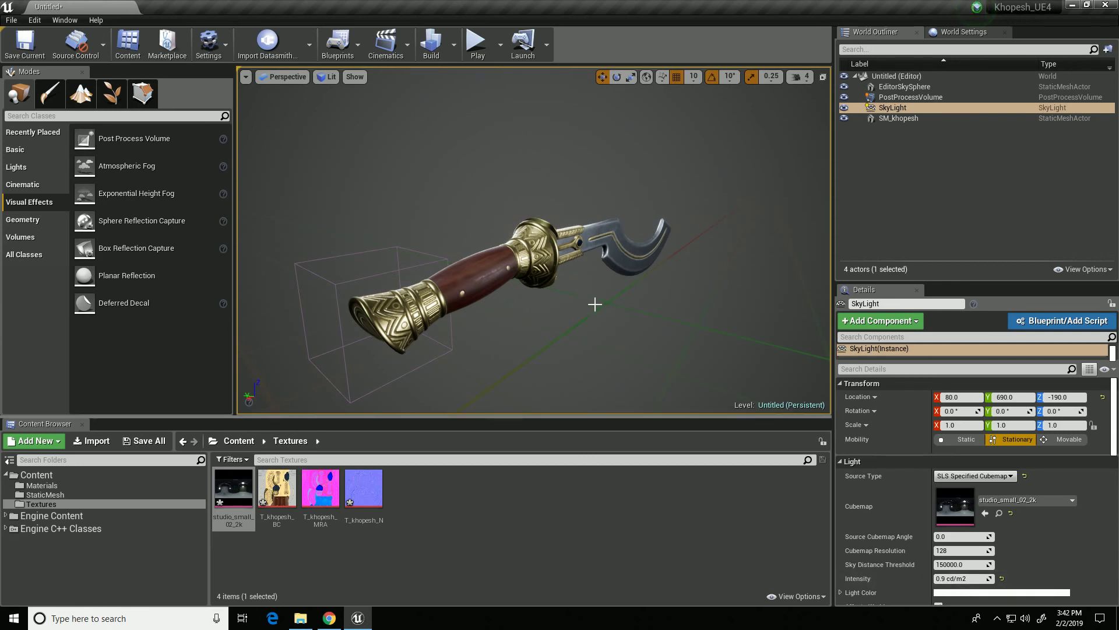
left_click_drag(594, 303, 608, 299, "alt")
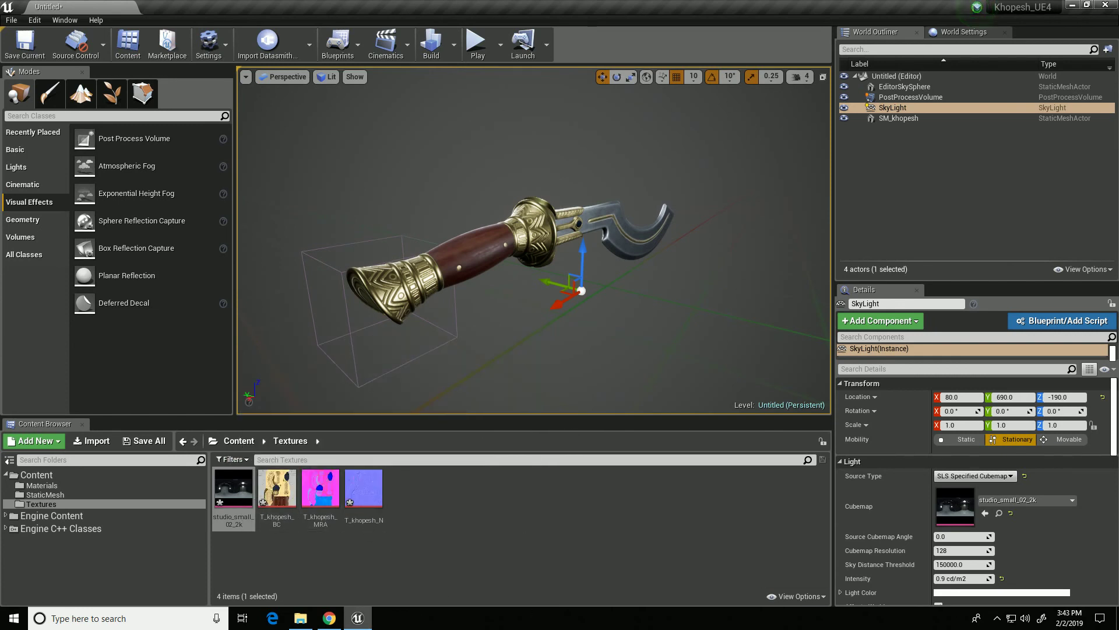
left_click(300, 619)
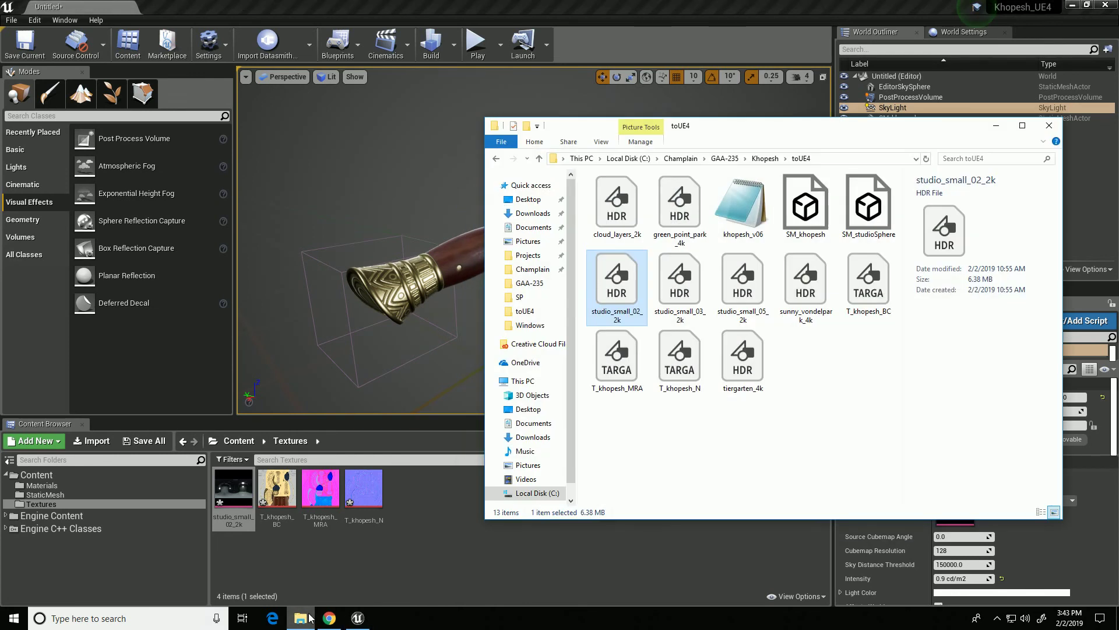
Step: Drag green_point_park_4k from the toUE4 folder into the Textures folder and minimize Explorer
left_click(883, 429)
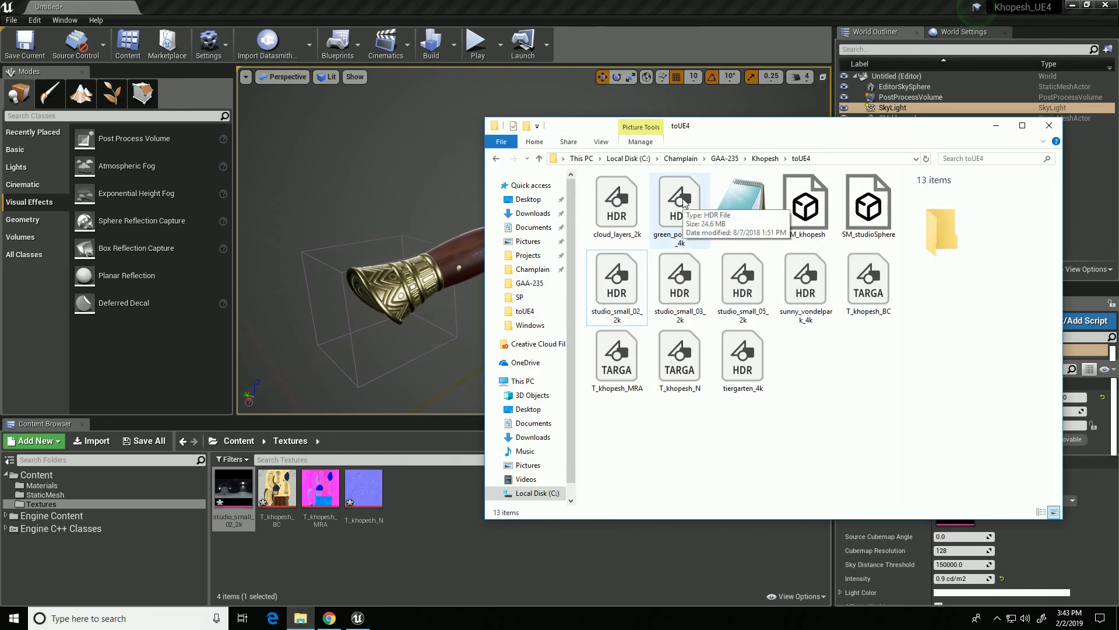
left_click_drag(683, 200, 452, 566)
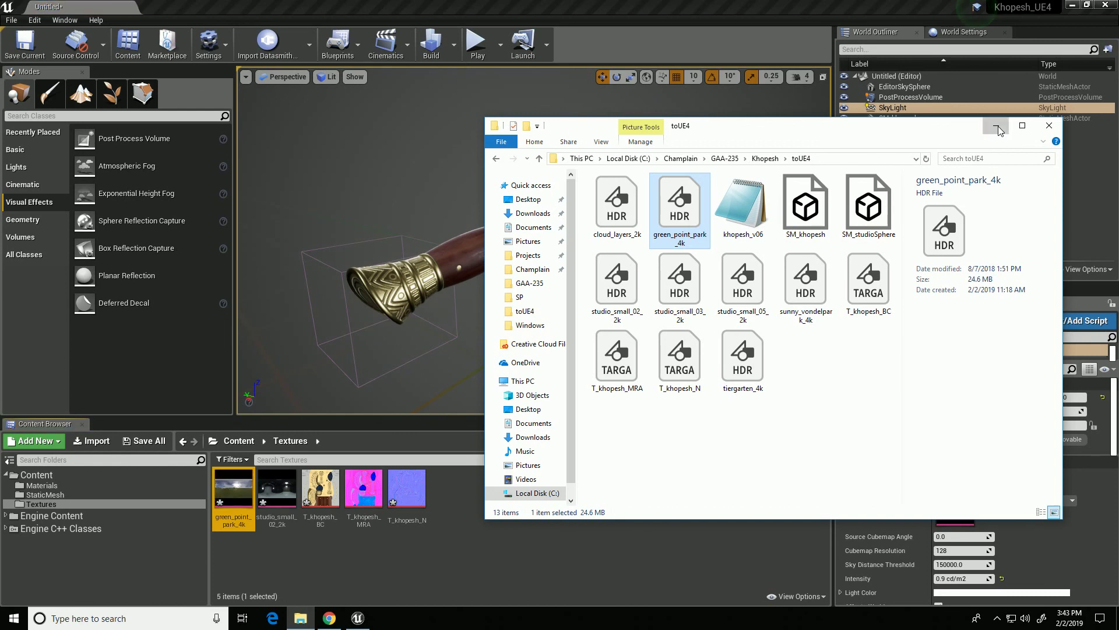
left_click(997, 127)
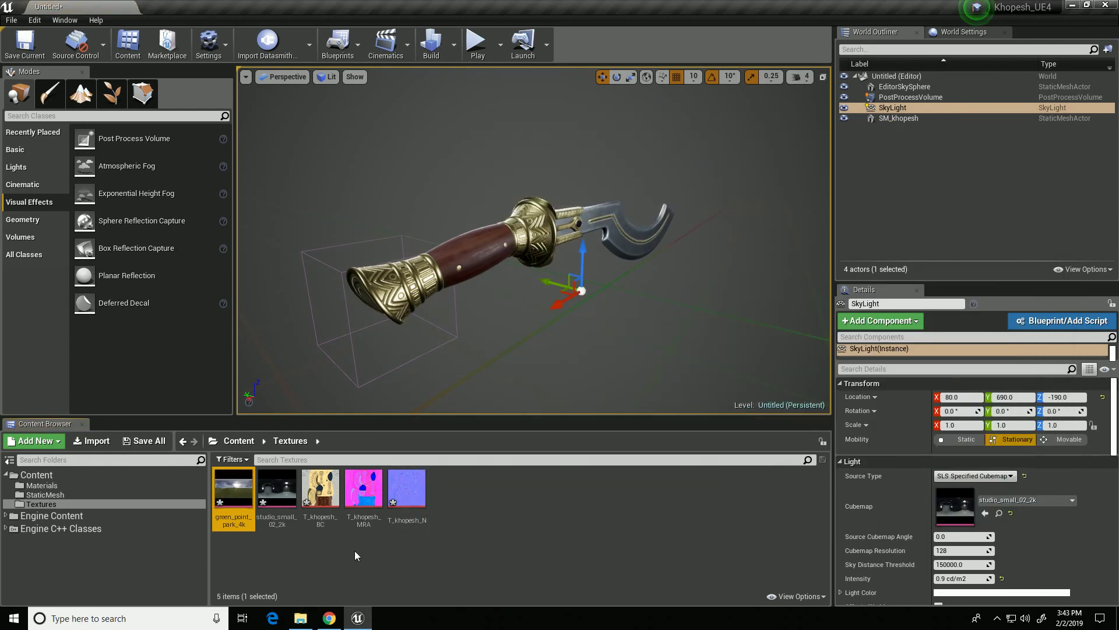
left_click(986, 515)
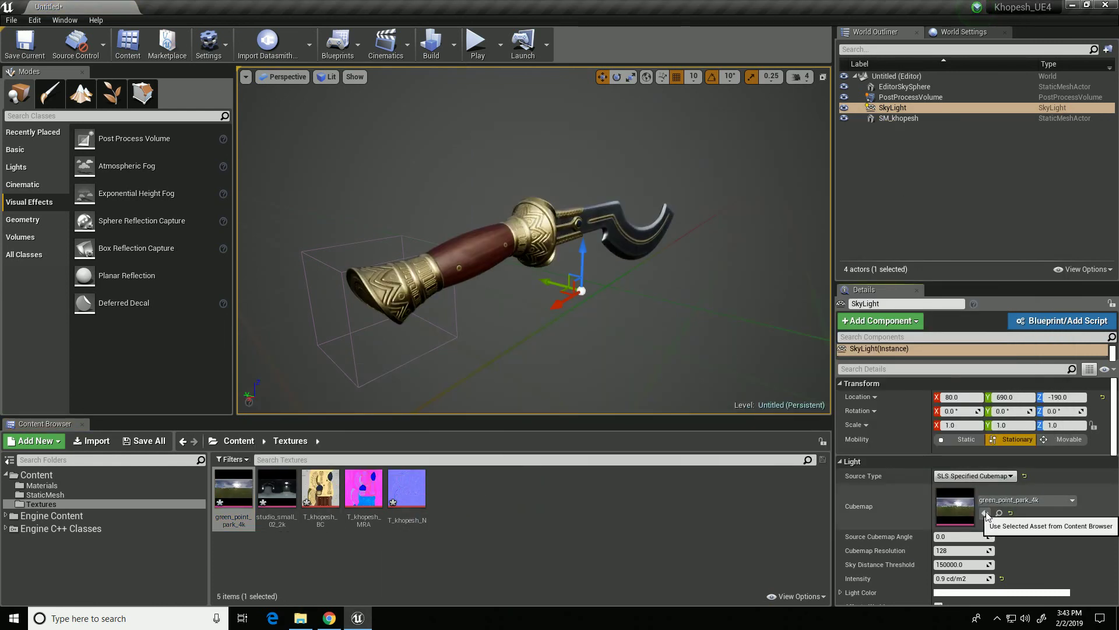
left_click_drag(664, 340, 260, 344, "alt")
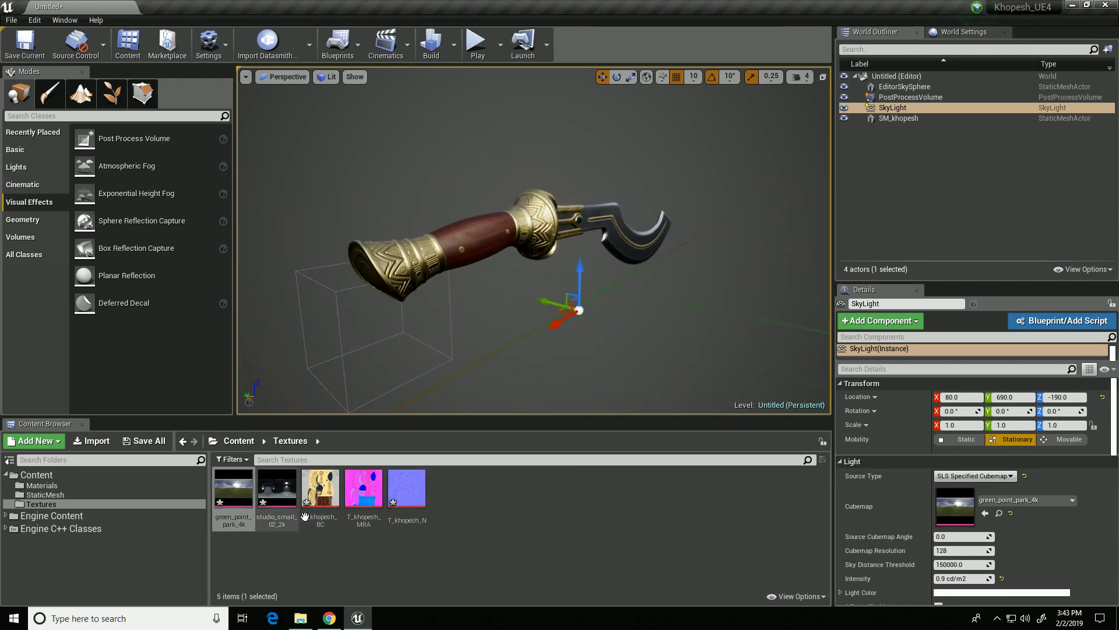
left_click(277, 490)
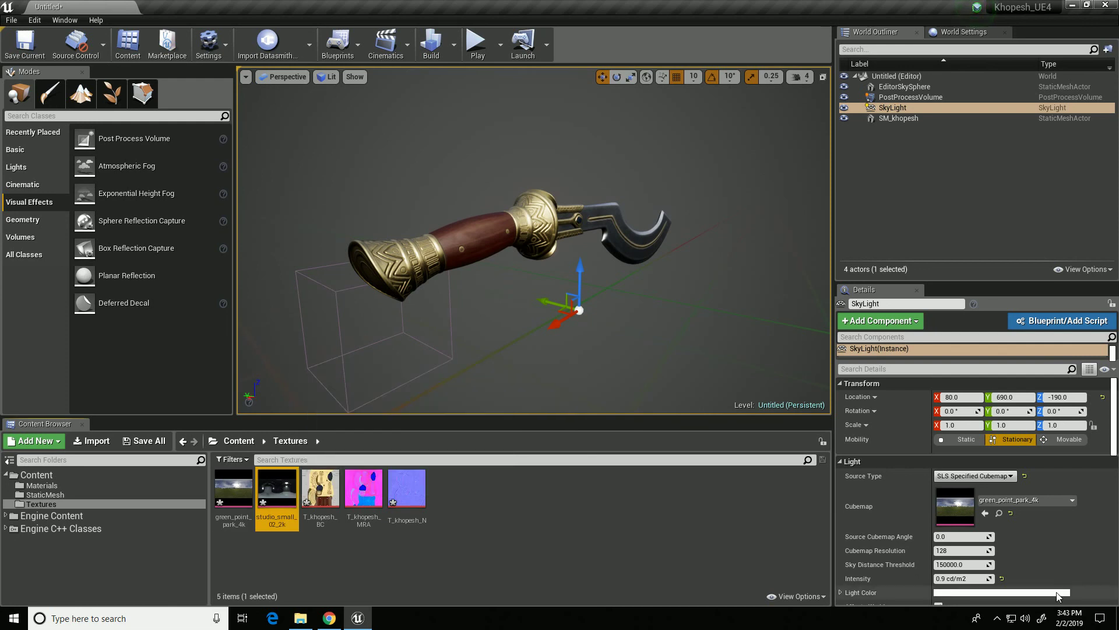
left_click(984, 514)
left_click_drag(683, 338, 743, 338, "alt")
right_click_drag(657, 323, 676, 319, "alt")
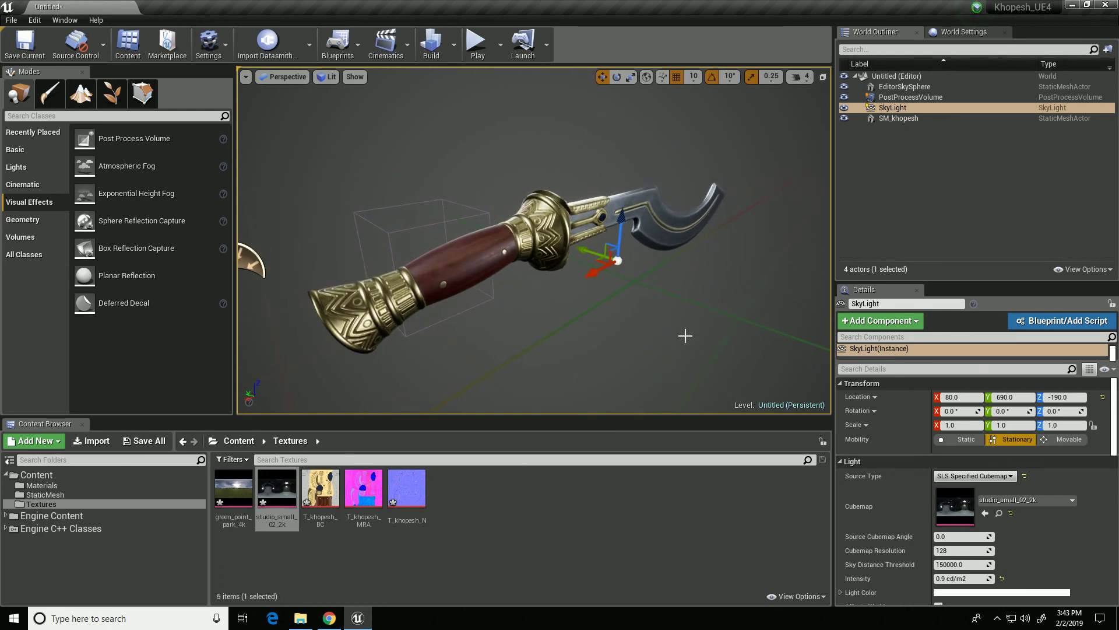
mouse_move(685, 336)
left_mouse_down("alt")
mouse_move(633, 337)
mouse_move(680, 336)
left_mouse_up("alt")
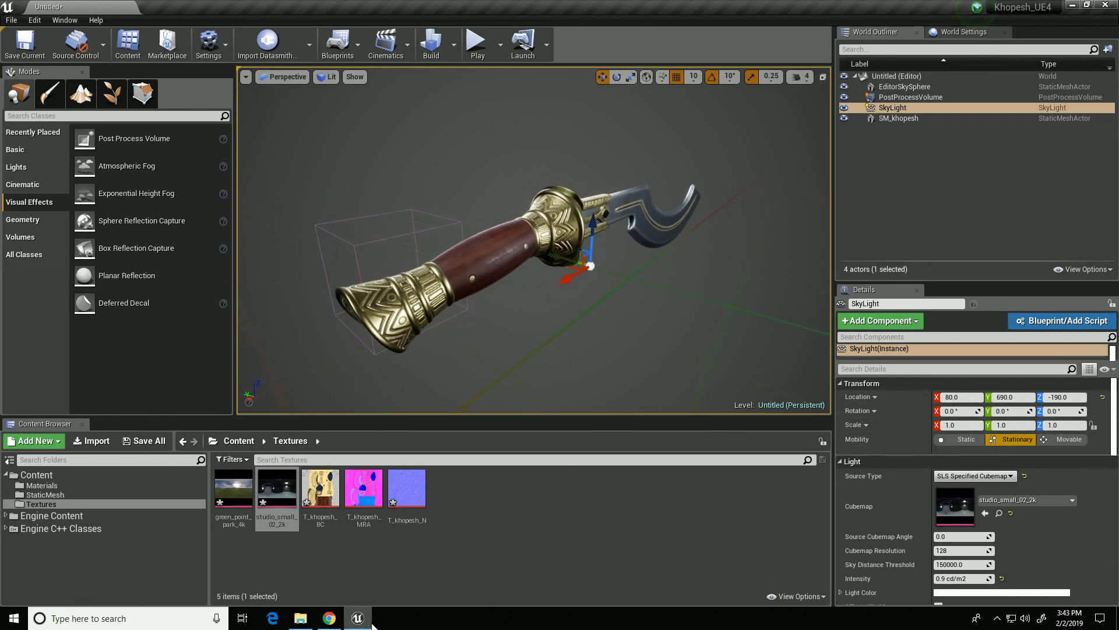
mouse_move(360, 621)
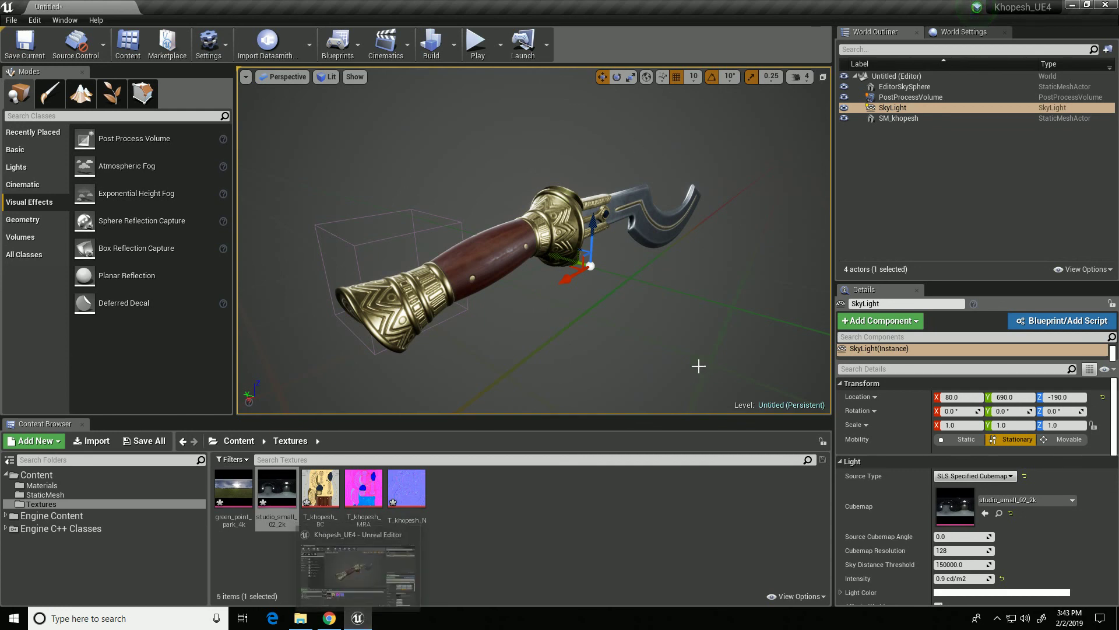